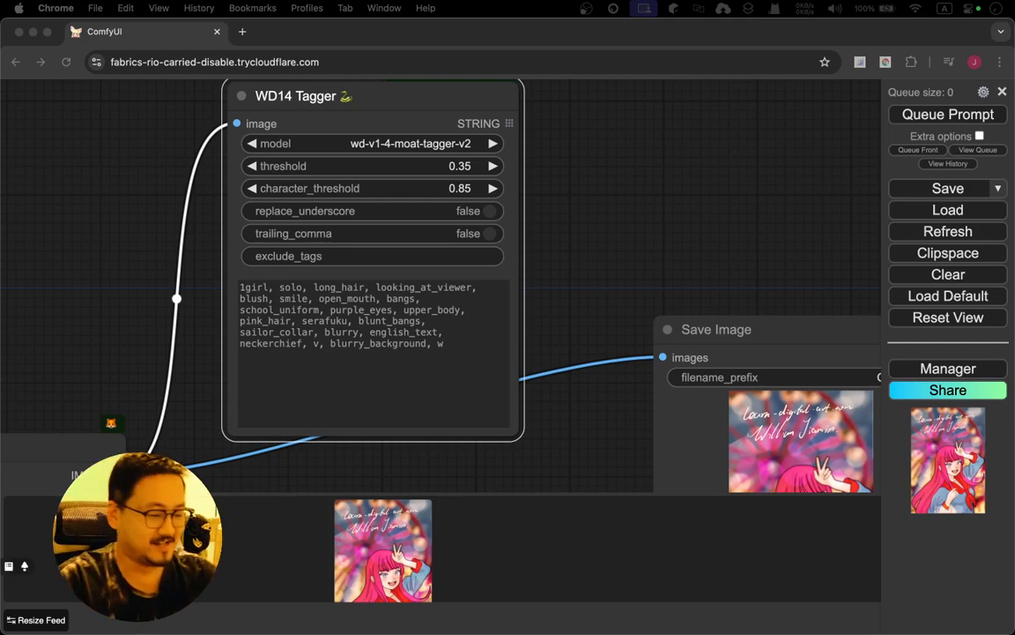
Remove the Save Image node from the workflow
left_click(689, 168)
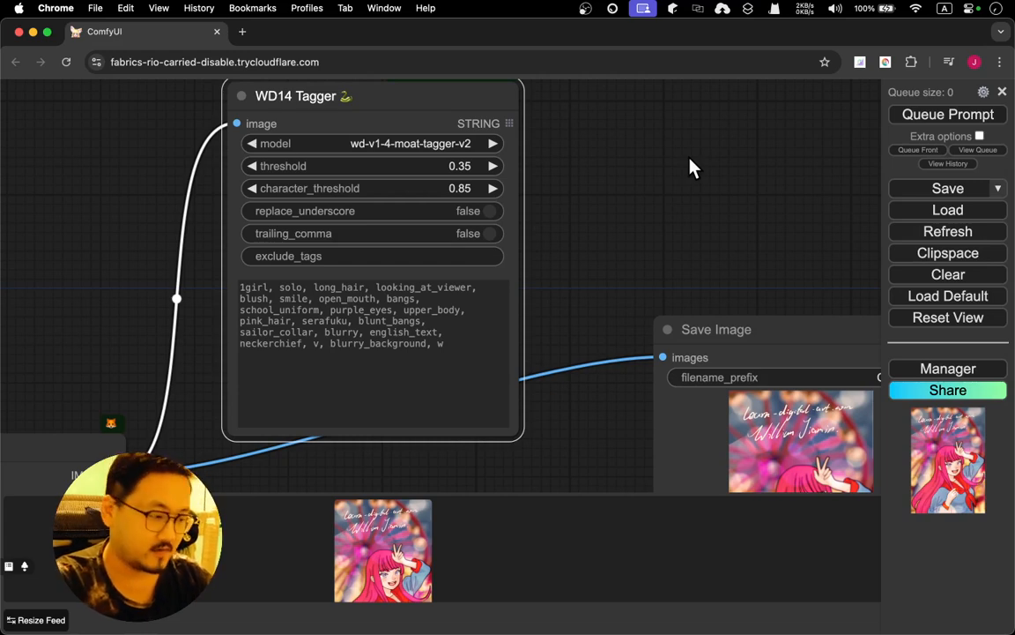
left_click_drag(689, 167, 650, 172)
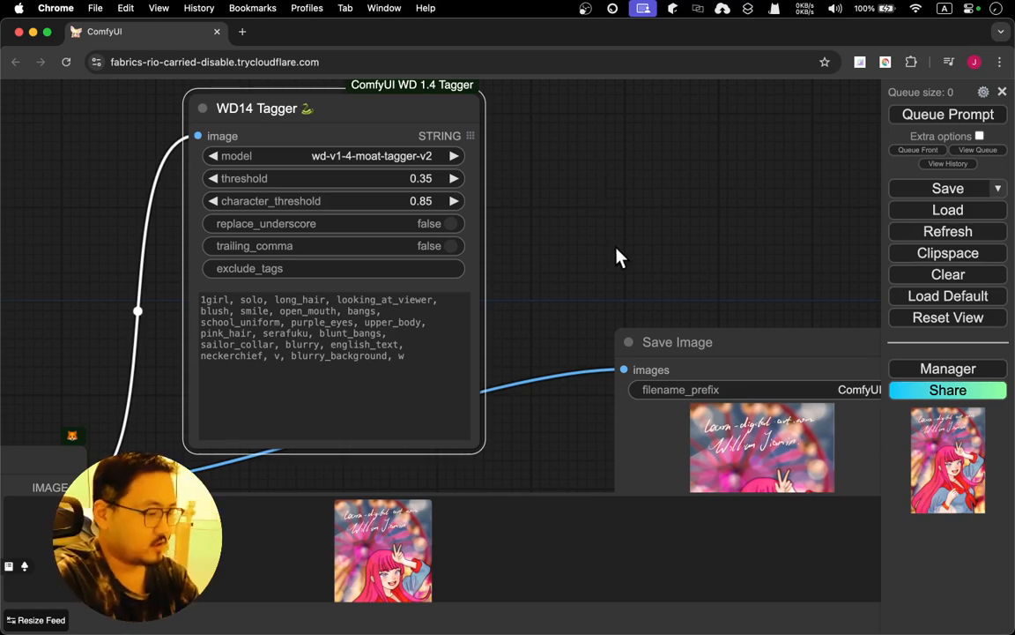
left_click_drag(617, 256, 965, 131)
left_click_drag(394, 247, 352, 147)
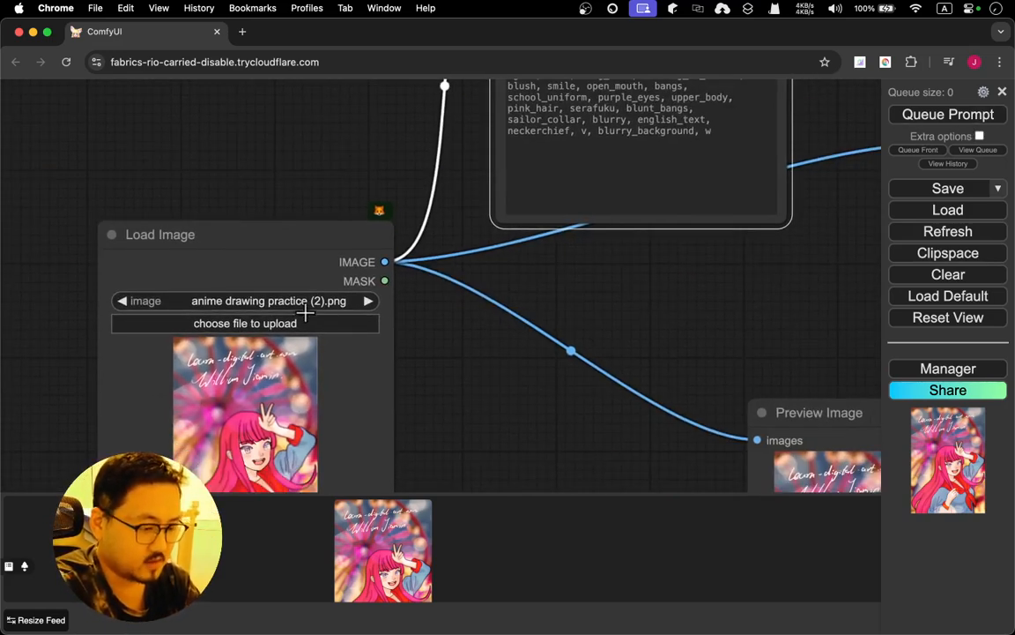
left_click_drag(487, 408, 199, 449)
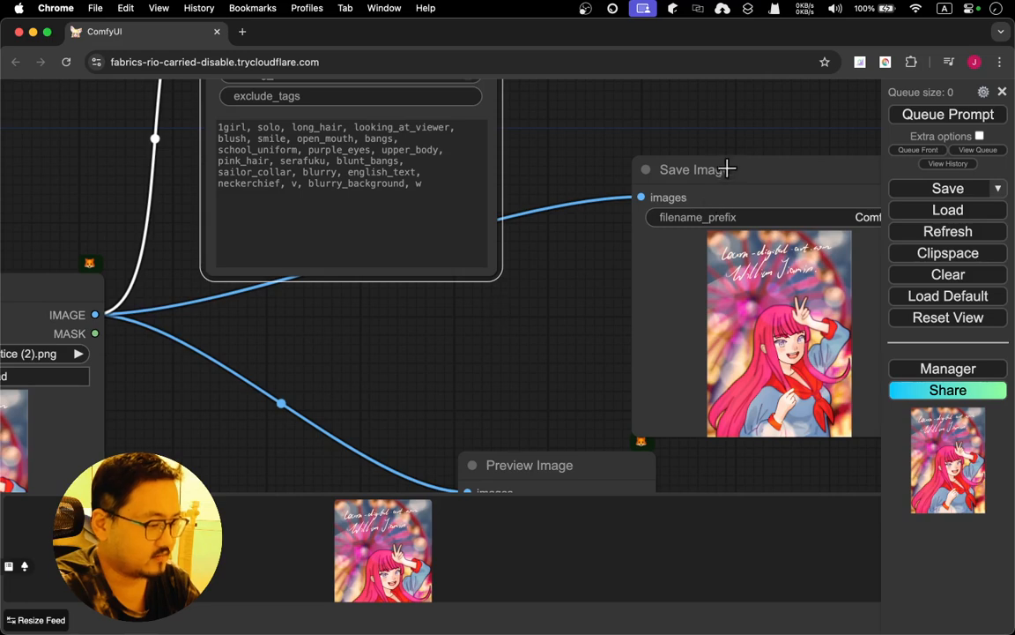
left_click_drag(726, 167, 470, 261)
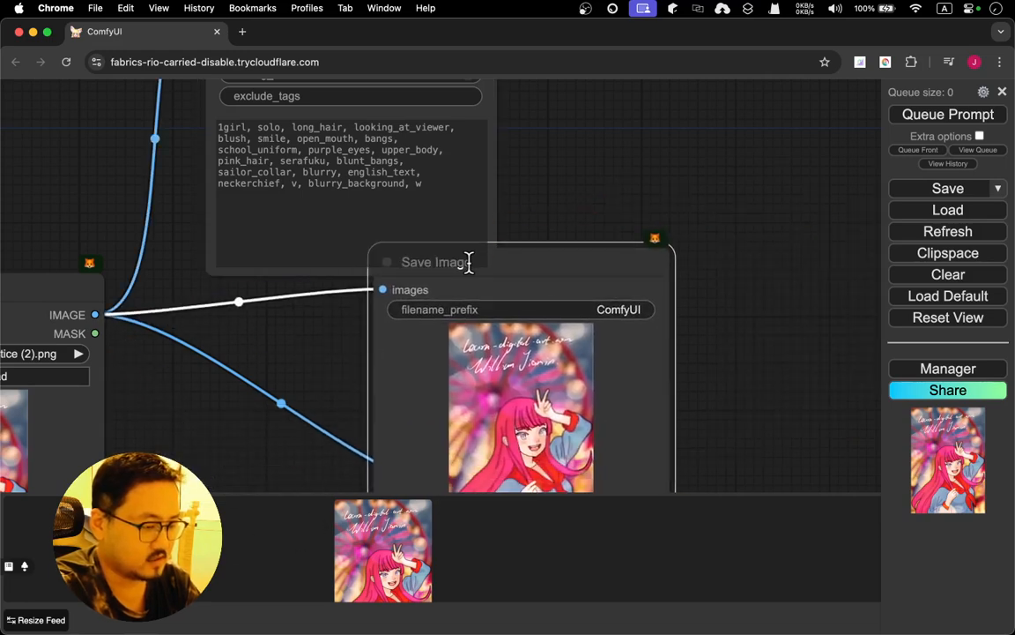
right_click(558, 255)
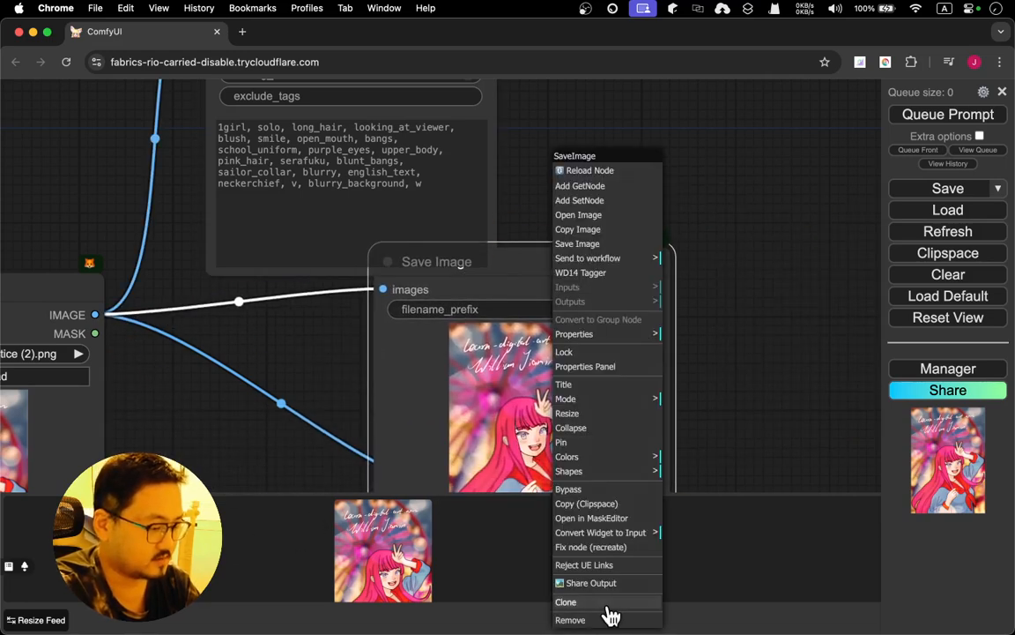
left_click(599, 615)
Remove the Preview Image node connected to the Load Image node
left_click_drag(579, 352, 762, 100)
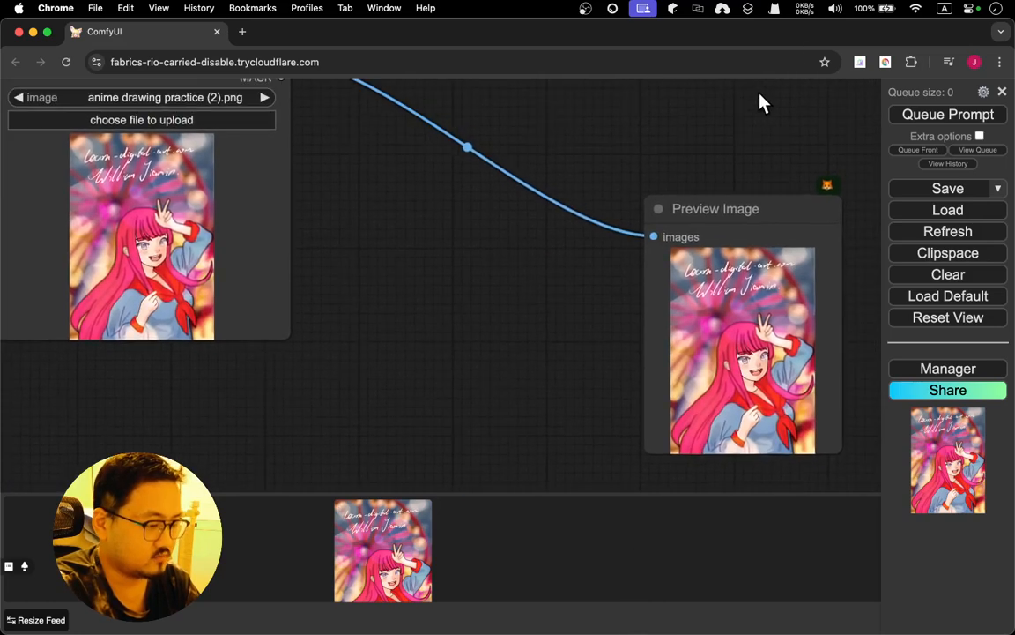
right_click(731, 238)
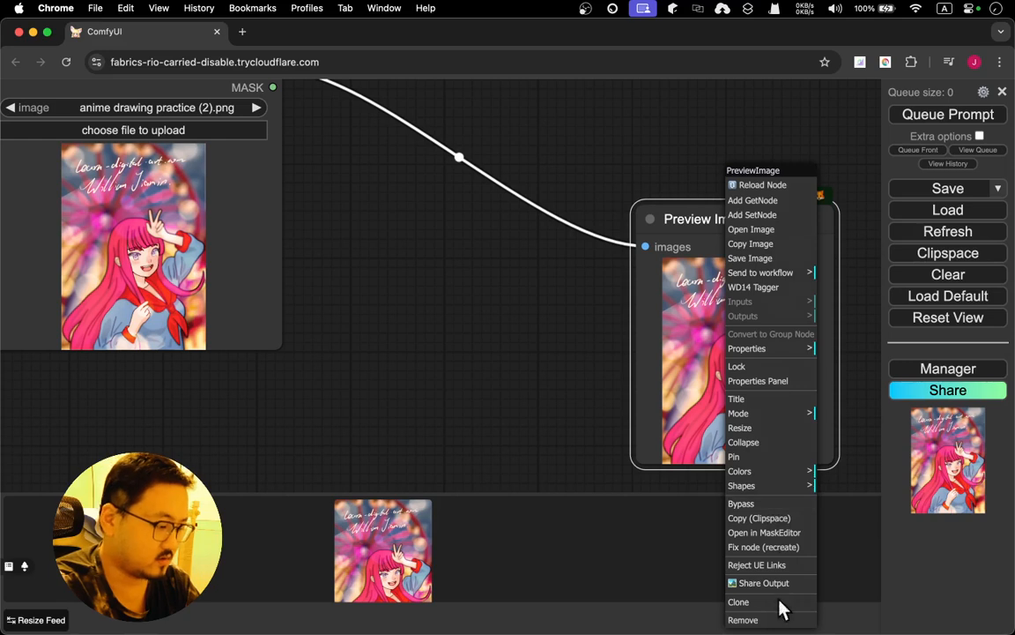
left_click(758, 620)
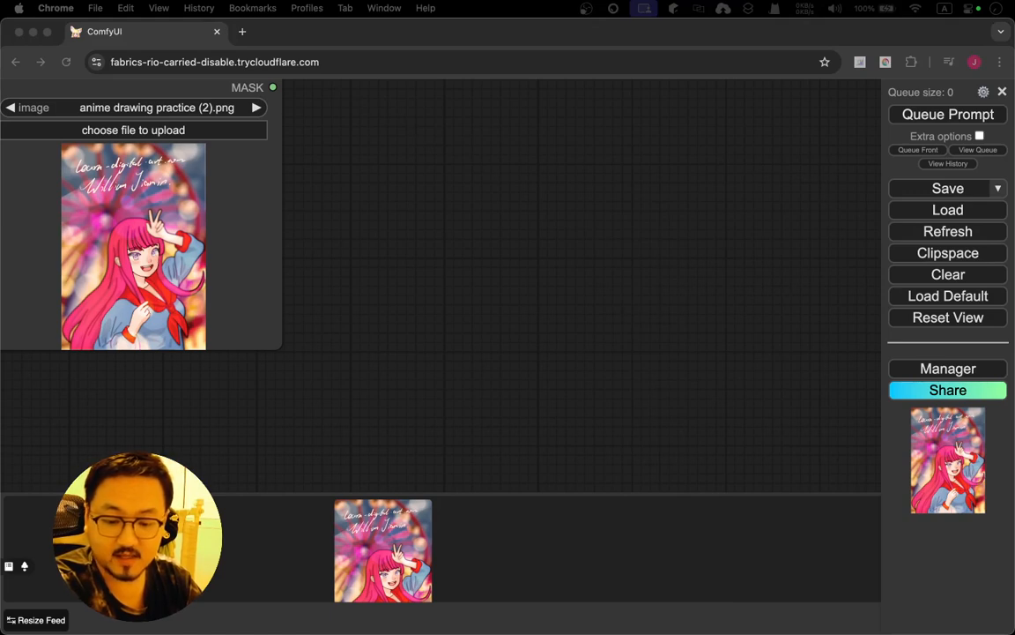
left_click(378, 399)
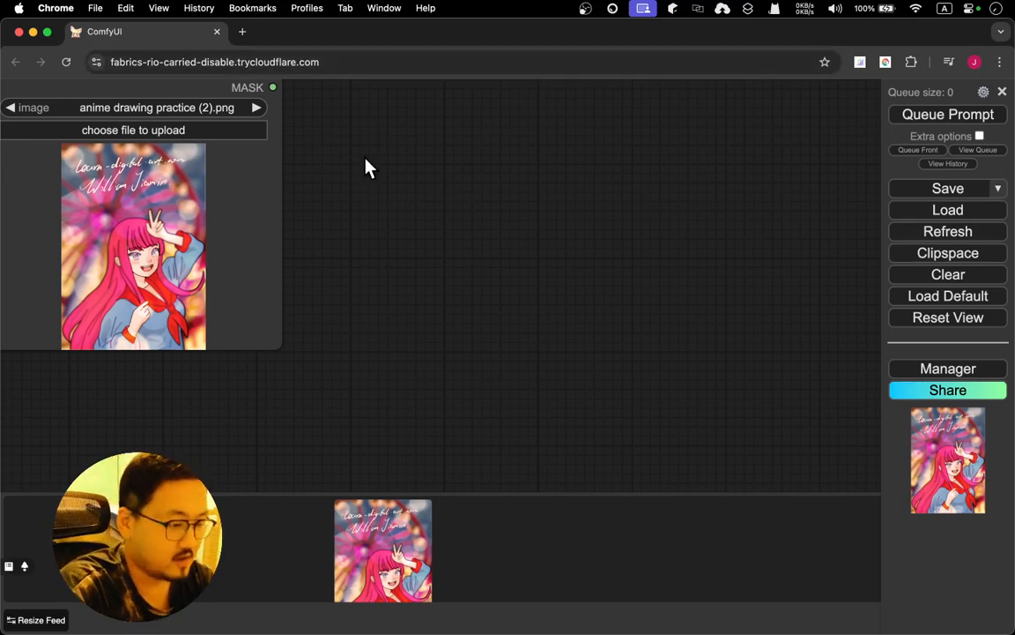
Search for "string fun", add a String Function node, and place it beside the WD14 Tagger node
left_click_drag(367, 165, 515, 266)
left_click_drag(660, 231, 360, 509)
left_click_drag(605, 309, 598, 372)
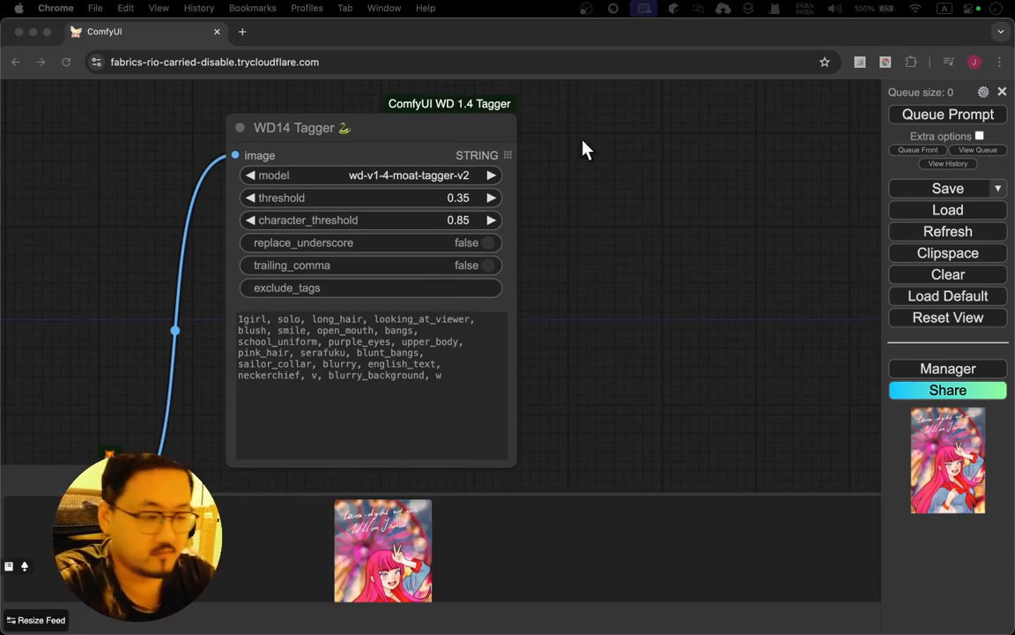
left_click(623, 188)
left_click_drag(685, 213, 451, 251)
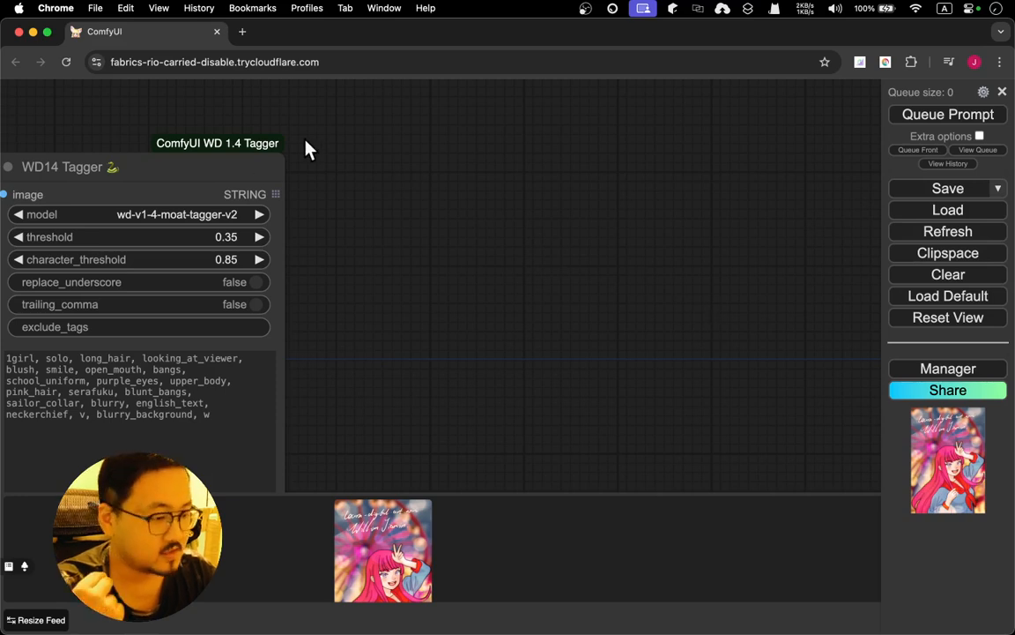
double_click(427, 205)
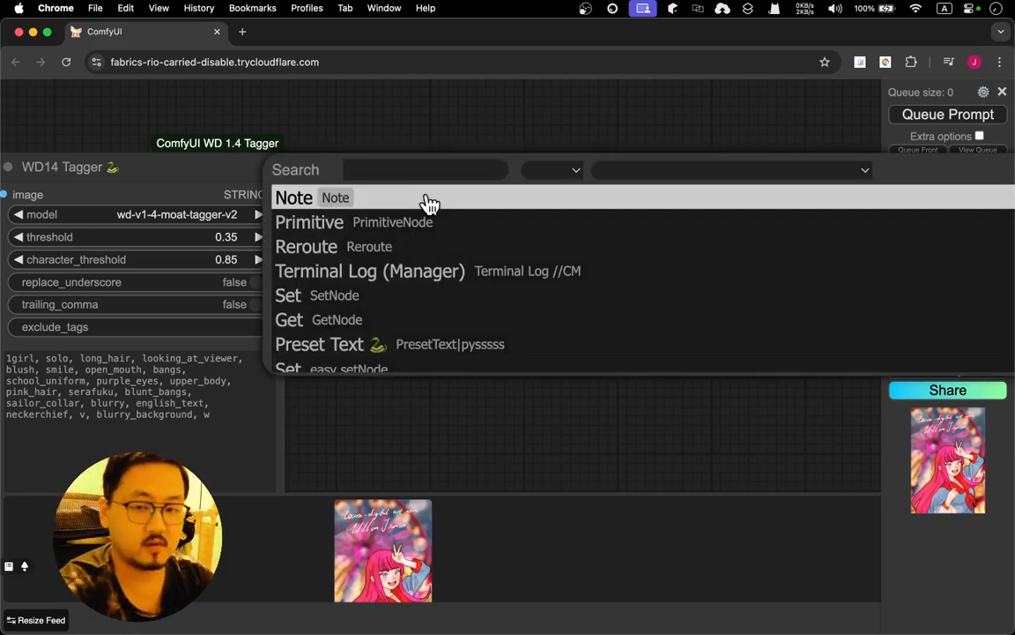
type("string")
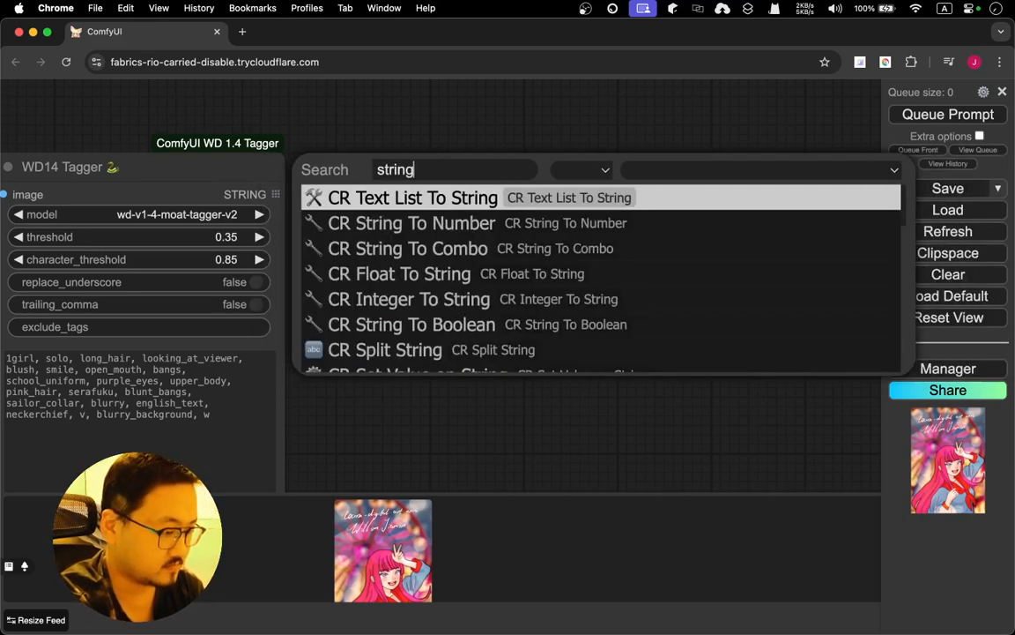
type(" fun")
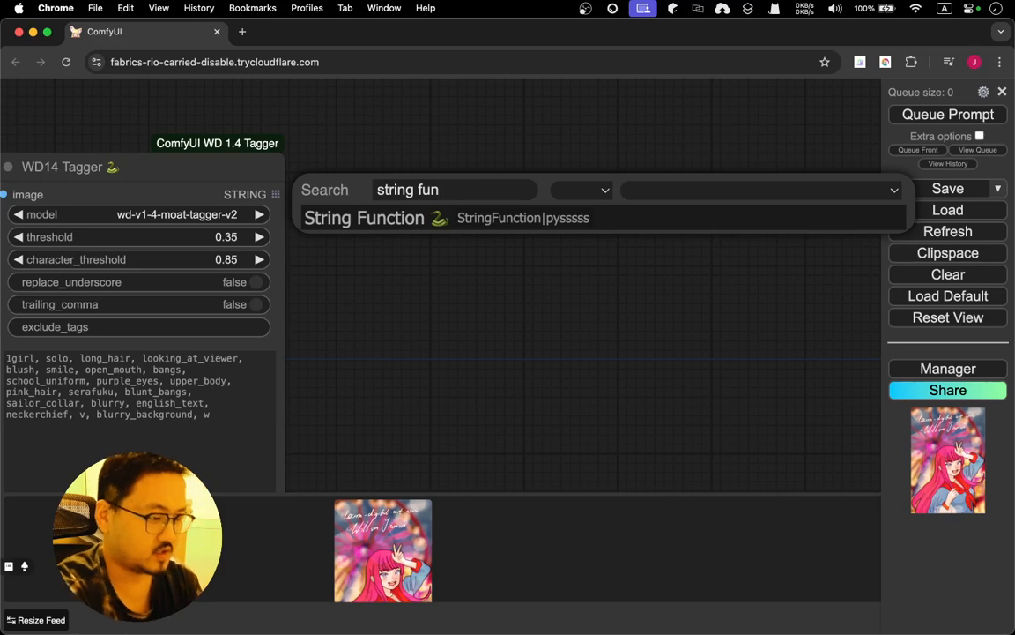
key("Return")
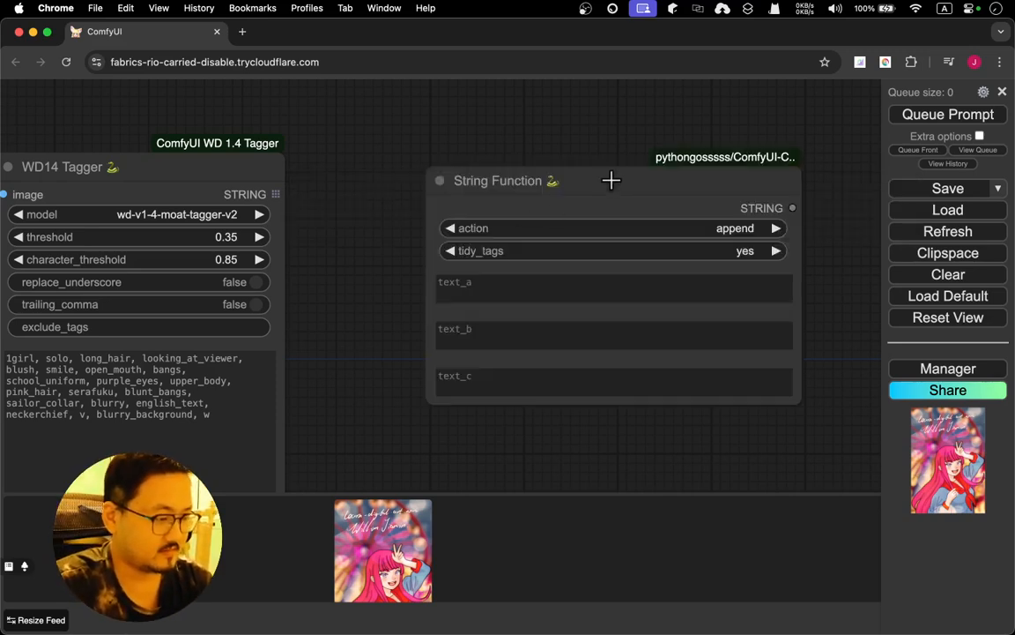
left_click_drag(610, 178, 569, 127)
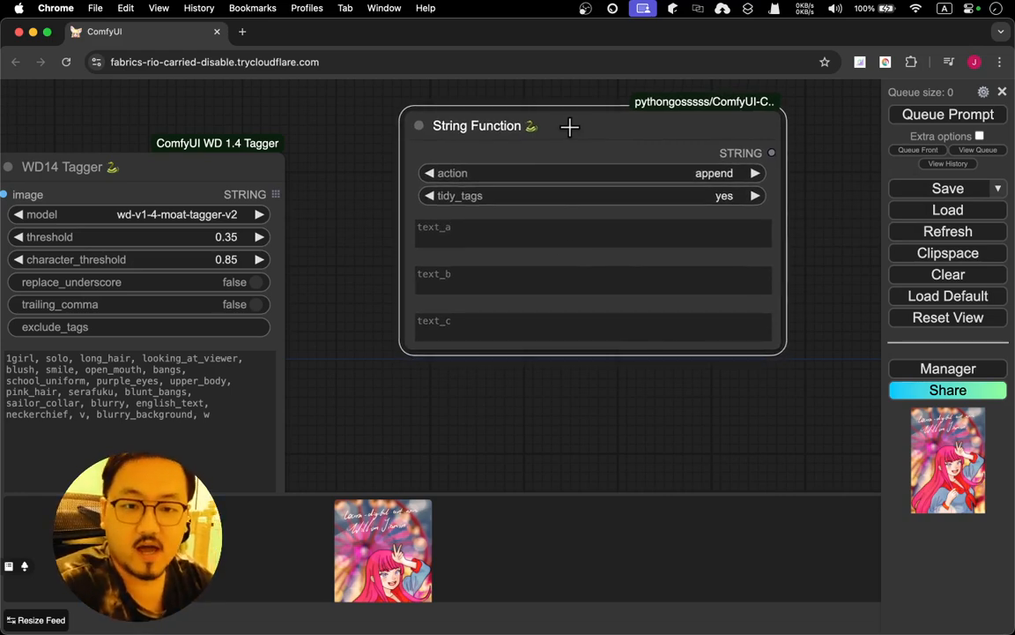
Look through the String Function node's action and tidy_tags options
left_click(719, 174)
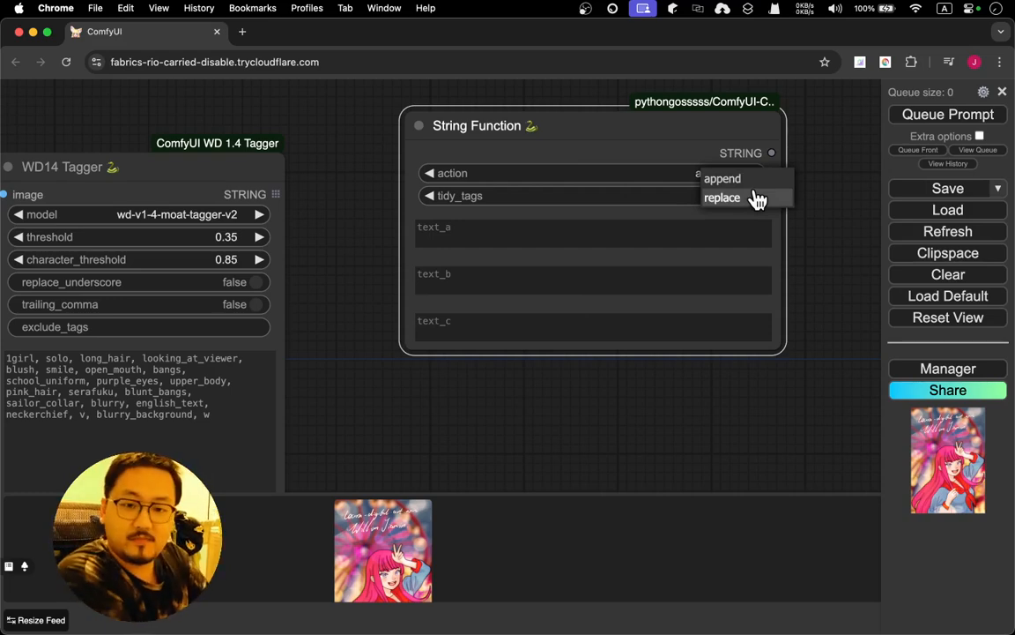
left_click(580, 189)
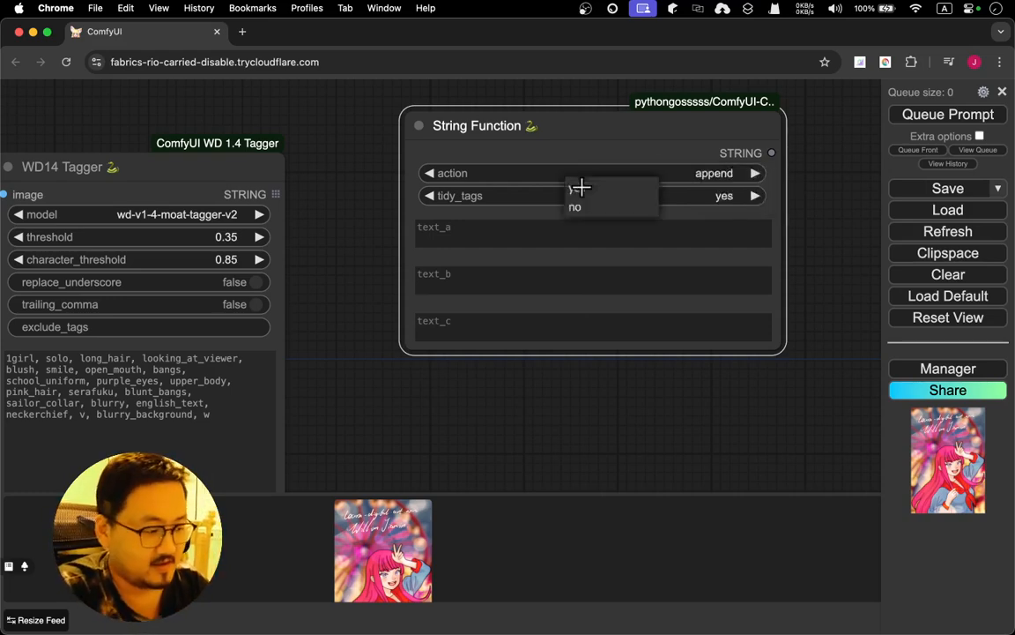
left_click(661, 231)
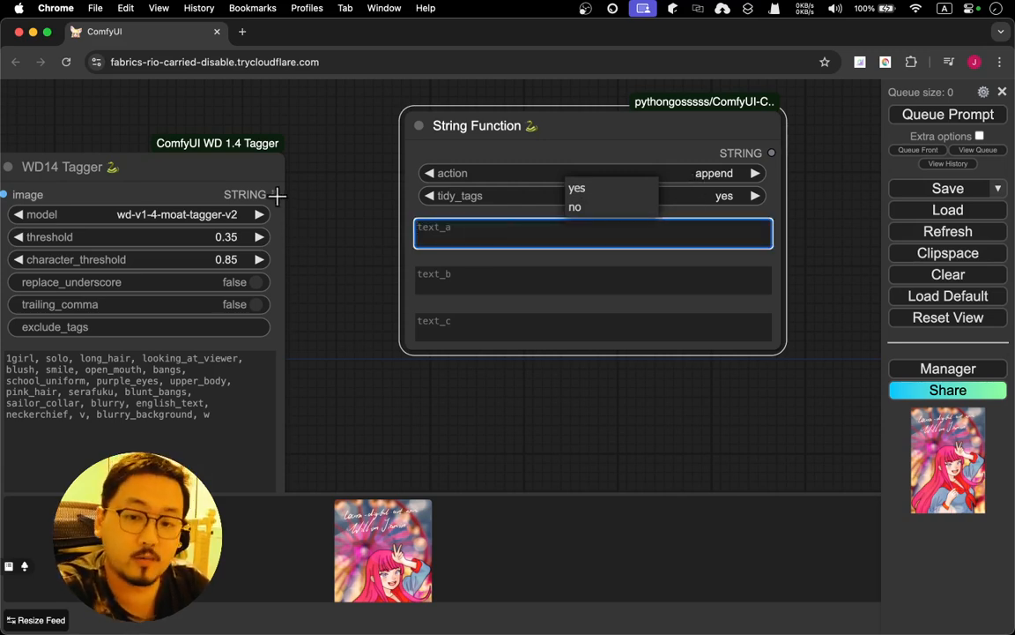
Convert the String Function node's text_a widget to an input and connect the WD14 Tagger's STRING output to it
left_click_drag(277, 195, 371, 214)
left_click(317, 205)
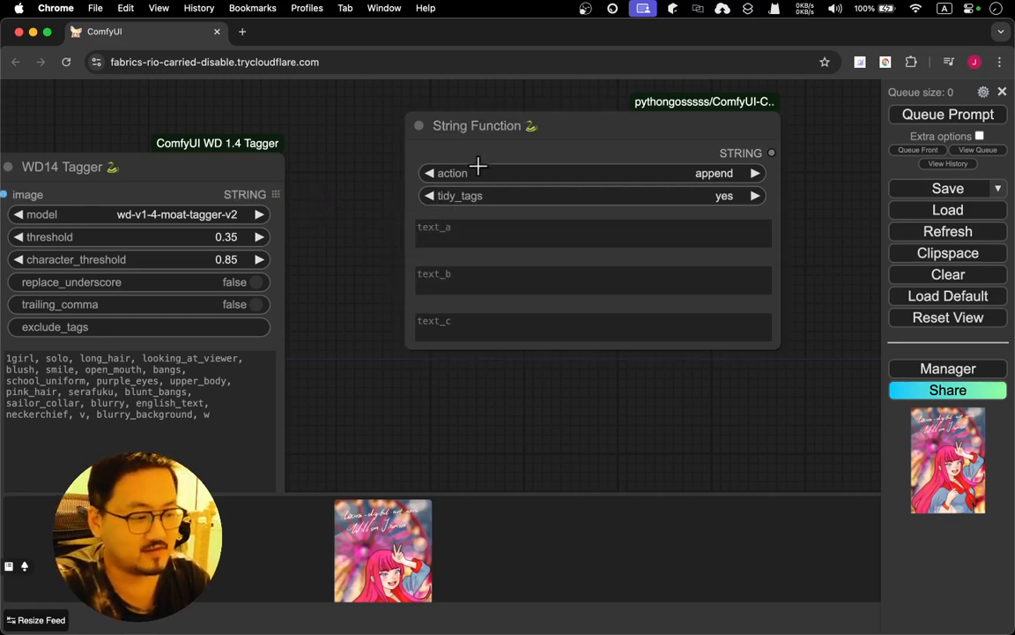
left_click(534, 146)
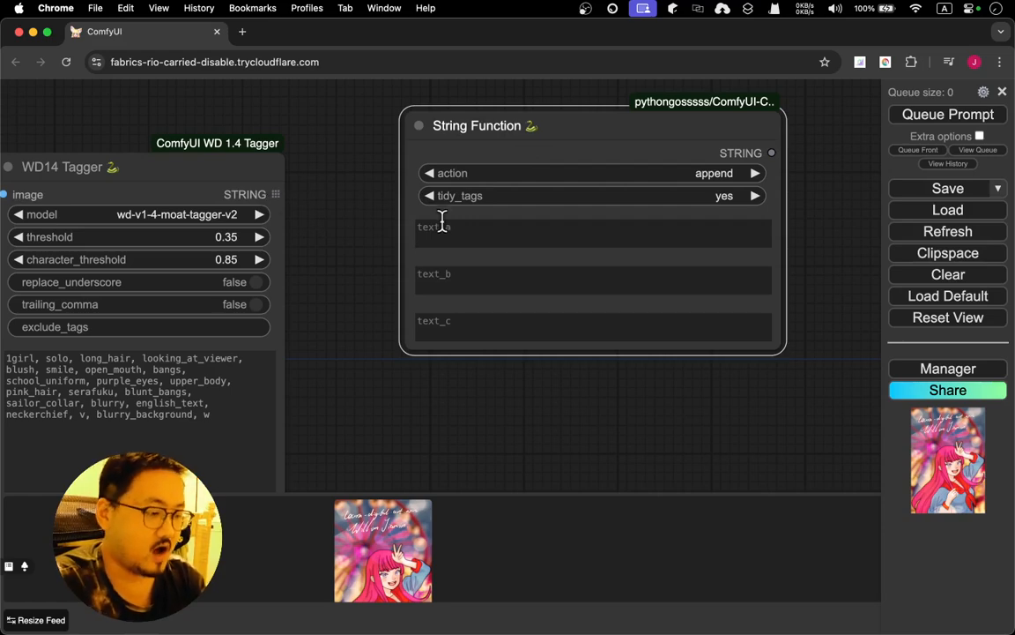
right_click(552, 132)
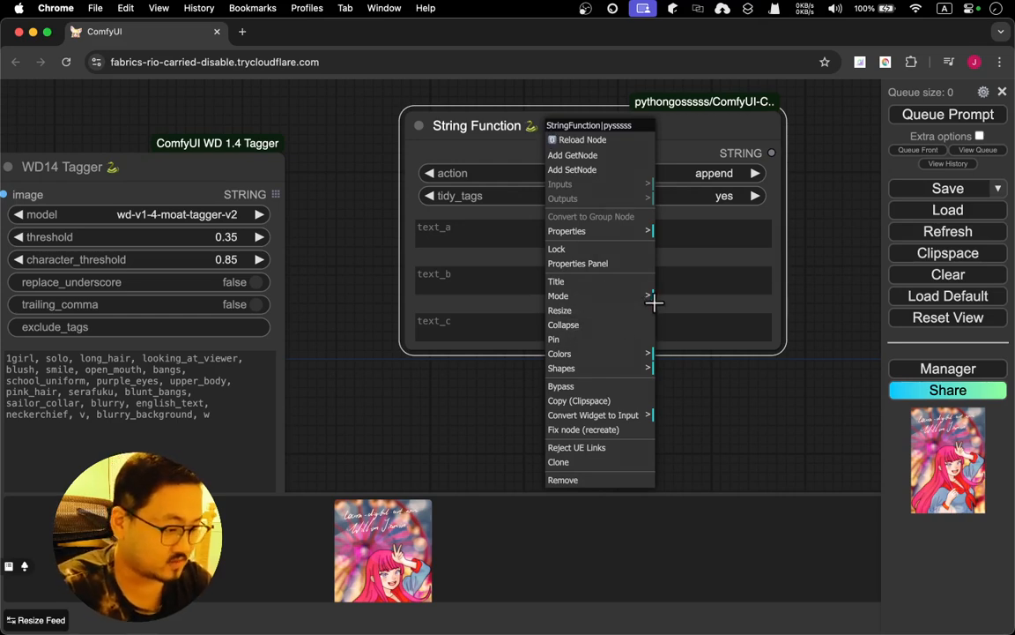
left_click(634, 422)
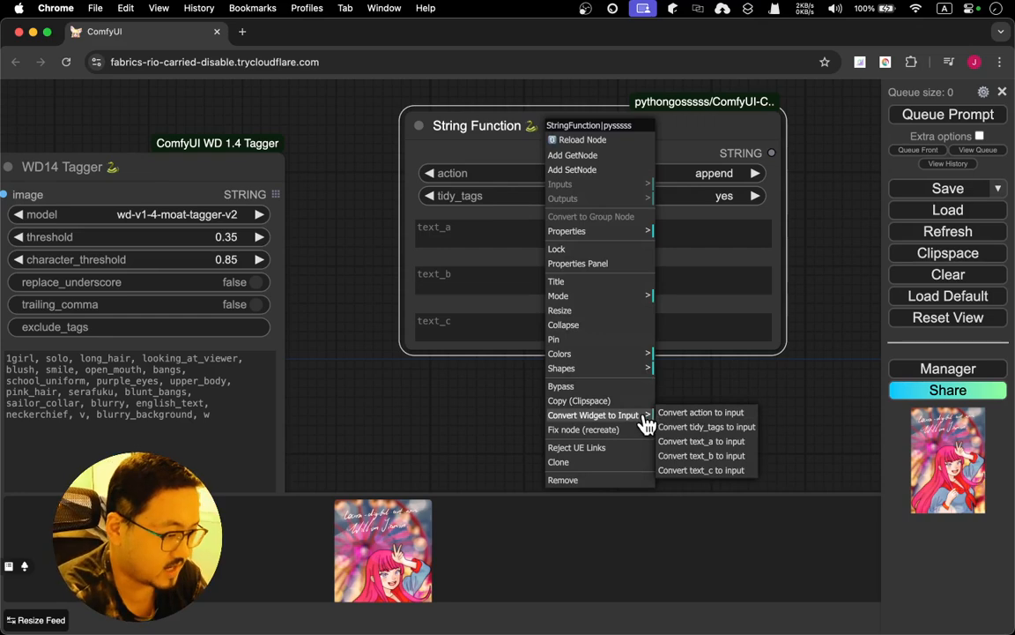
left_click(735, 441)
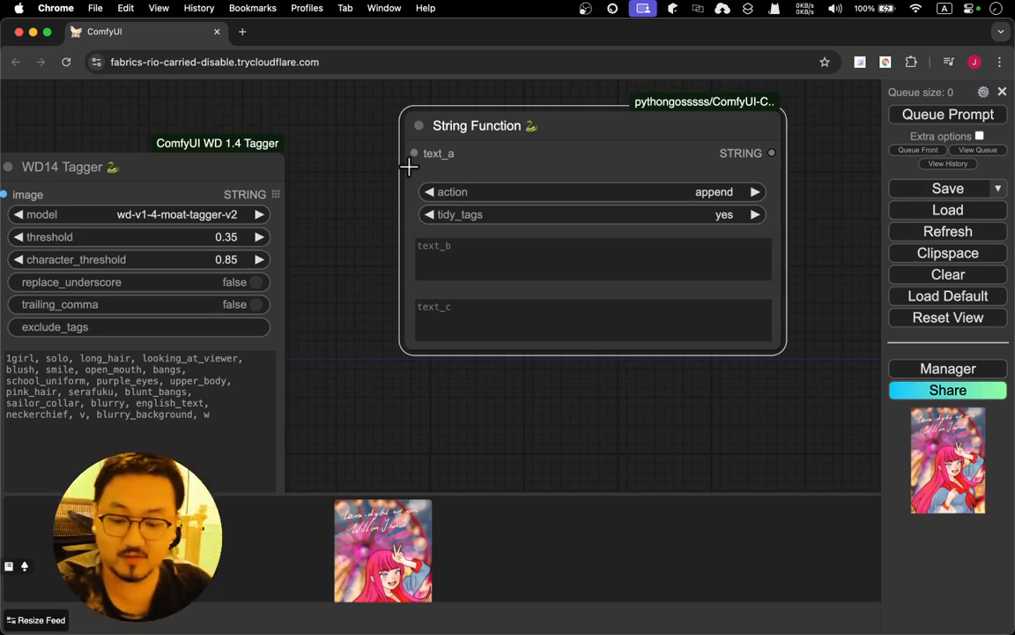
left_click_drag(276, 194, 404, 155)
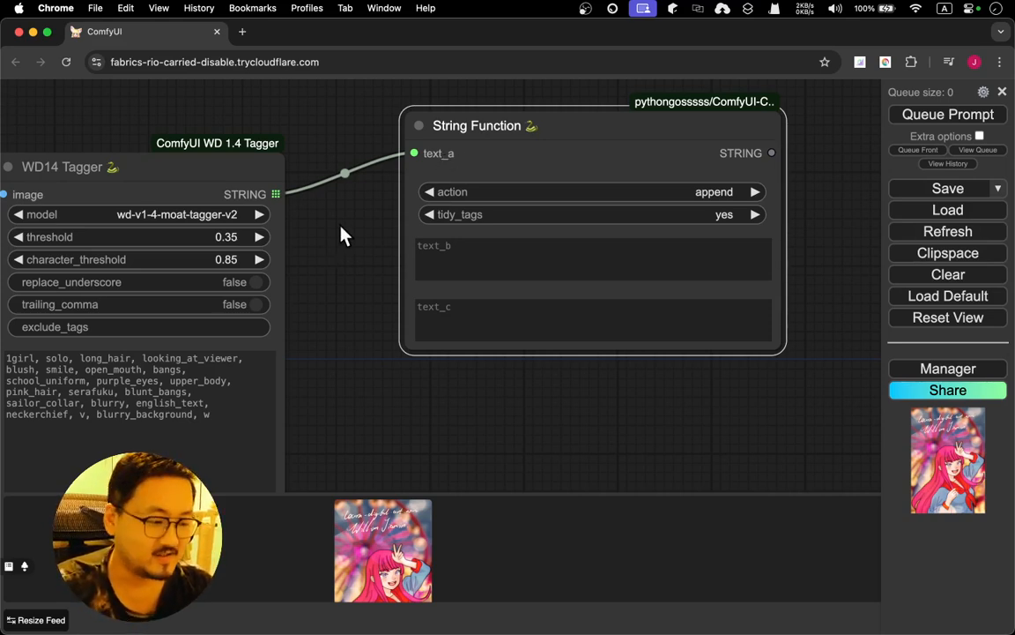
Examine the workflow from the Load Image node through the WD14 Tagger's tags to the String Function node
left_click_drag(340, 233, 428, 198)
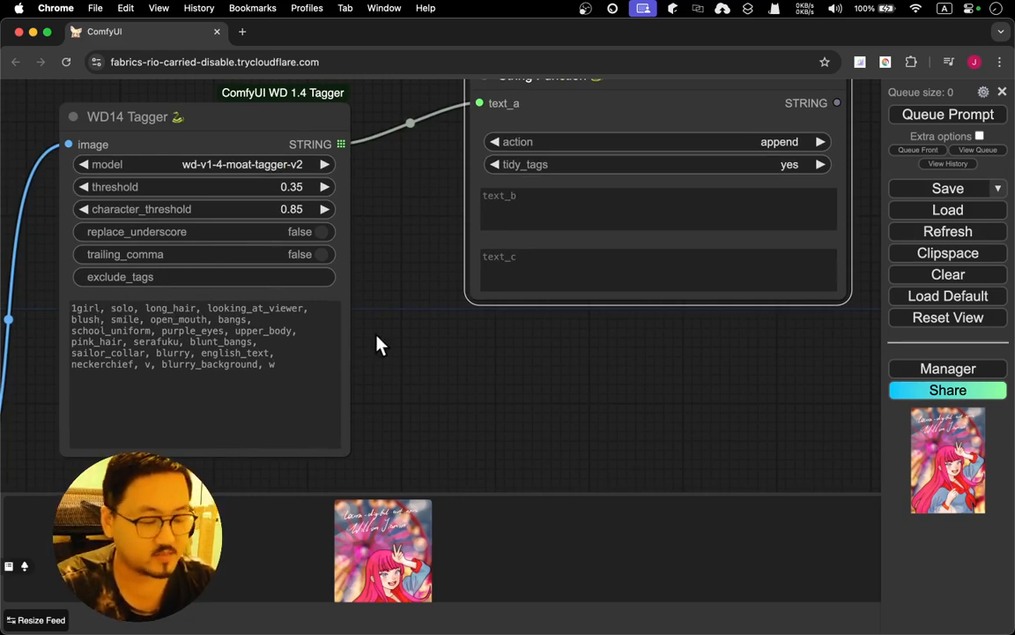
left_click_drag(378, 345, 616, 216)
left_click_drag(301, 393, 546, 170)
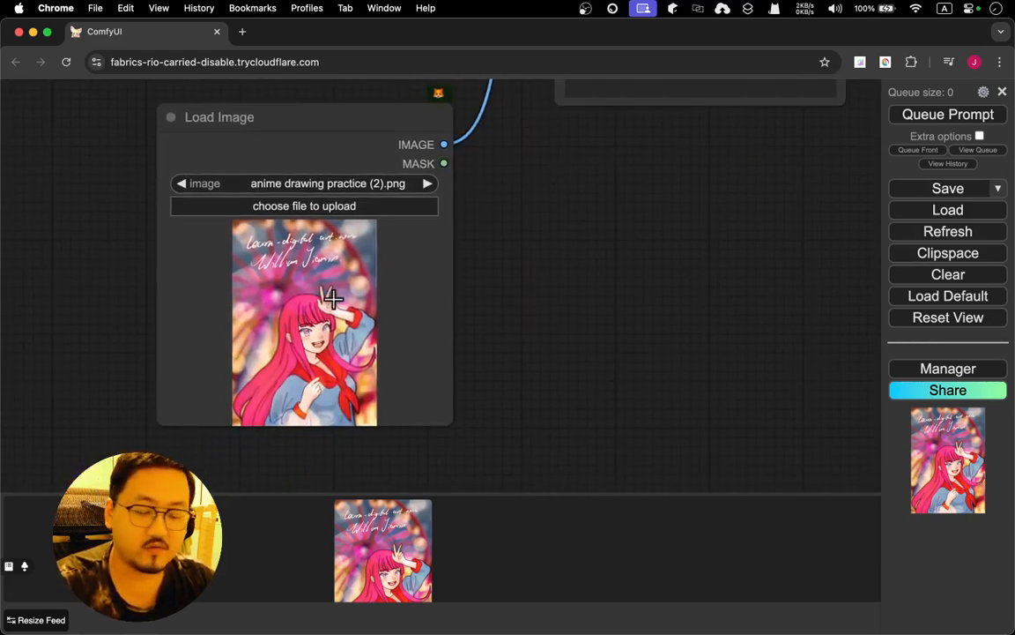
left_click_drag(556, 199, 296, 377)
scroll(614, 220, "up", 3)
scroll(614, 221, "right", 2)
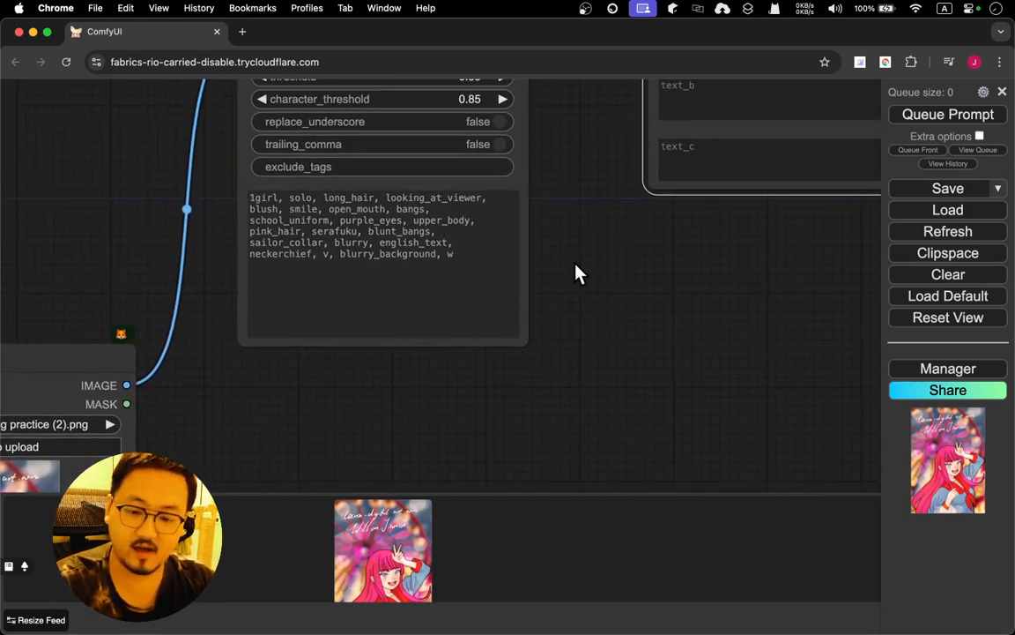
left_click_drag(565, 196, 374, 351)
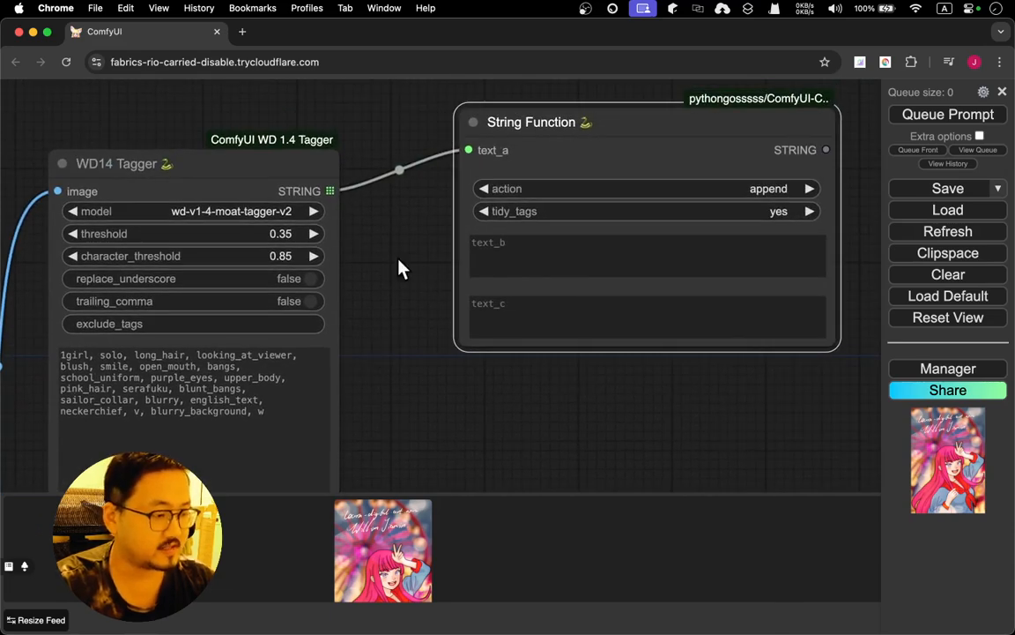
left_click_drag(401, 267, 288, 302)
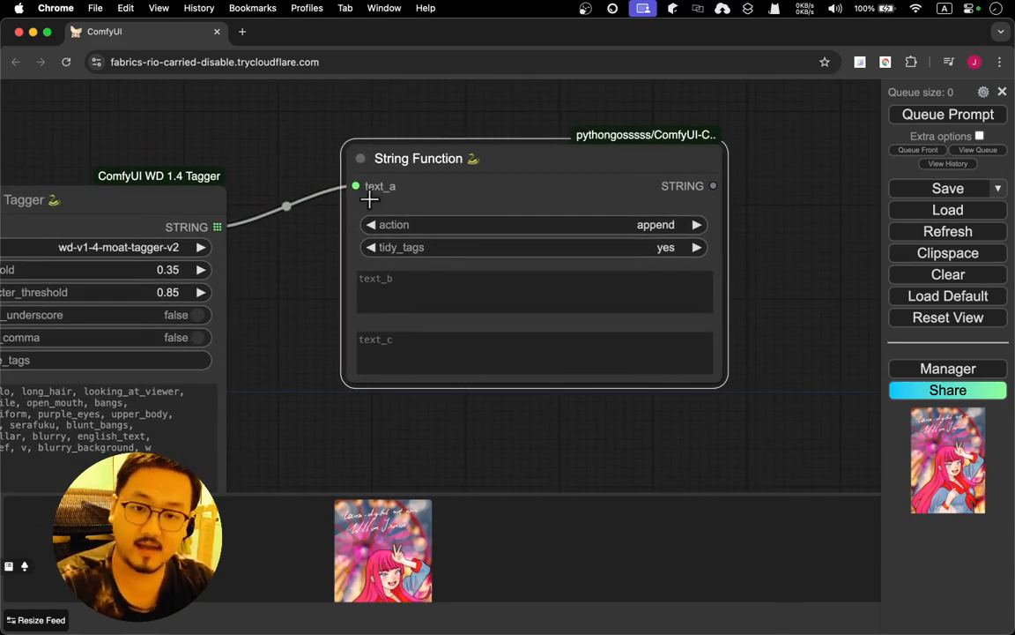
Enter "anime girl, style of illustration, digital painting, facing the viewer, beautiful," as the String Function node's text_b
left_click(407, 290)
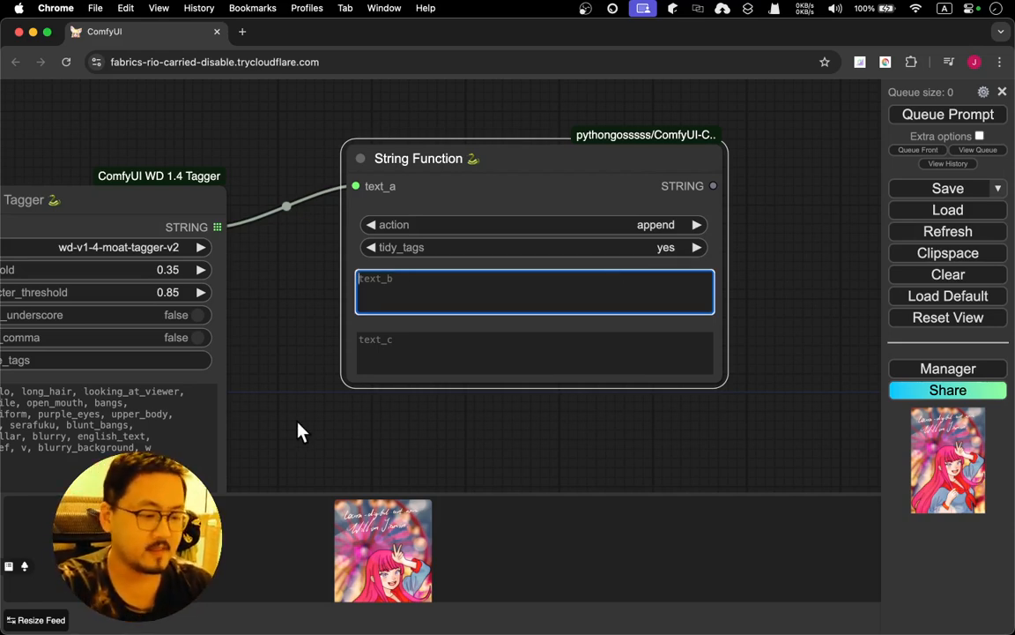
left_click_drag(269, 431, 437, 303)
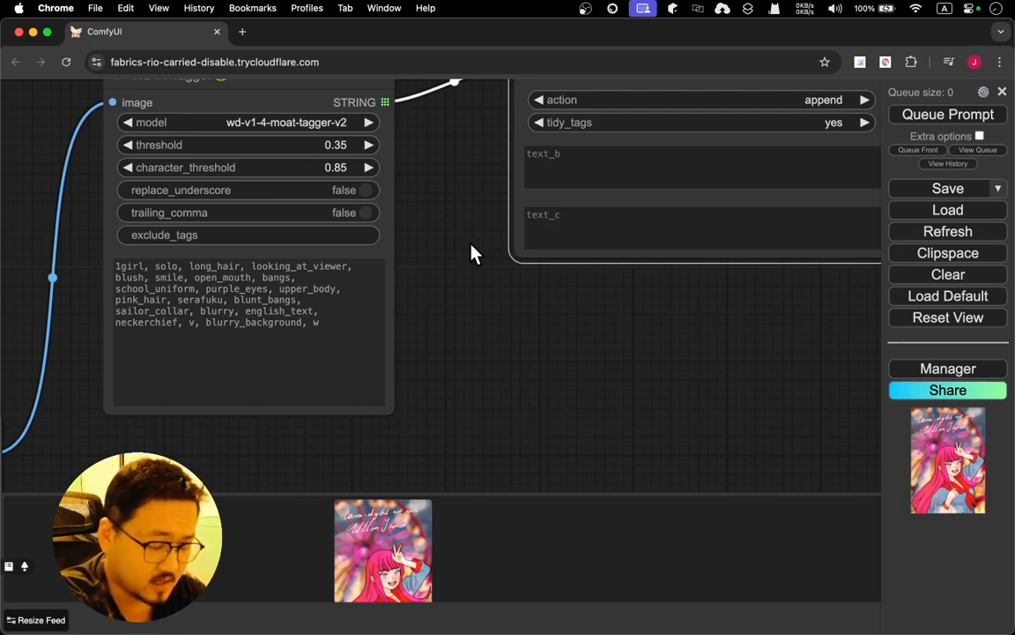
left_click_drag(473, 254, 325, 329)
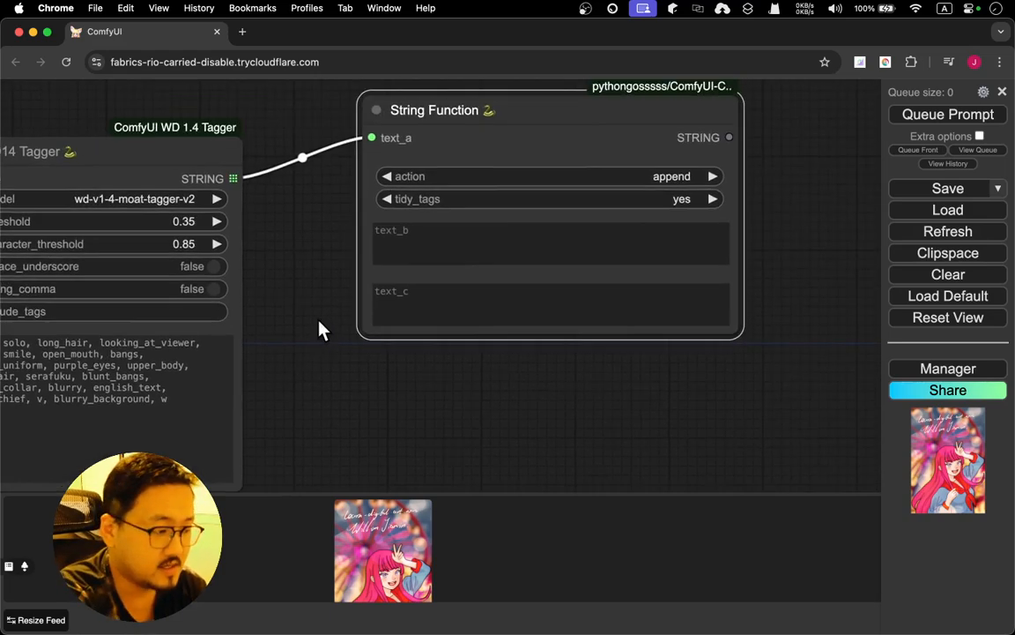
left_click(429, 244)
type("anim")
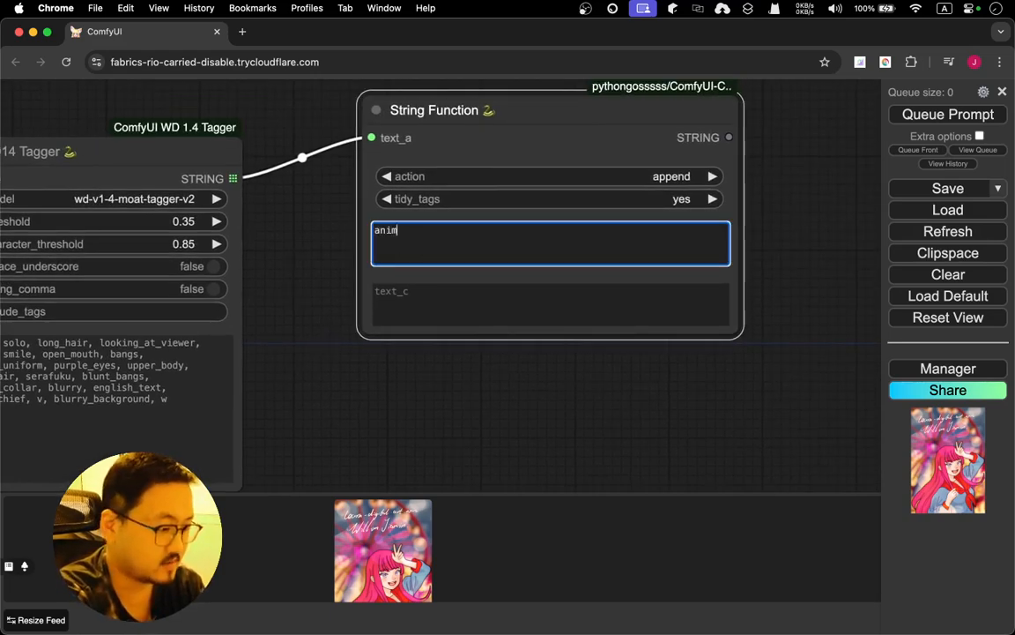
type("e girl")
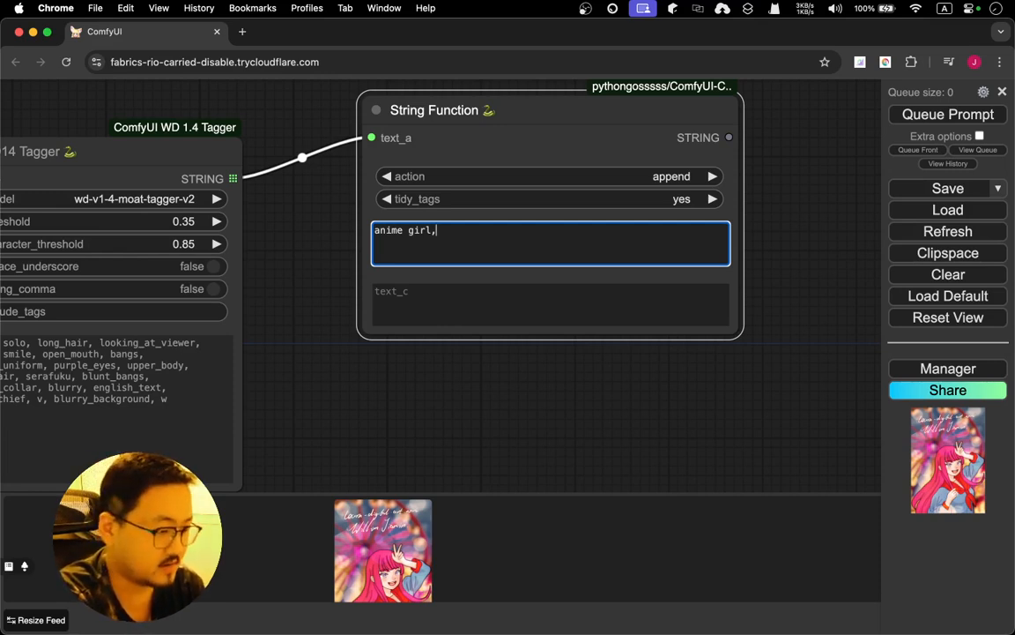
type(", style ")
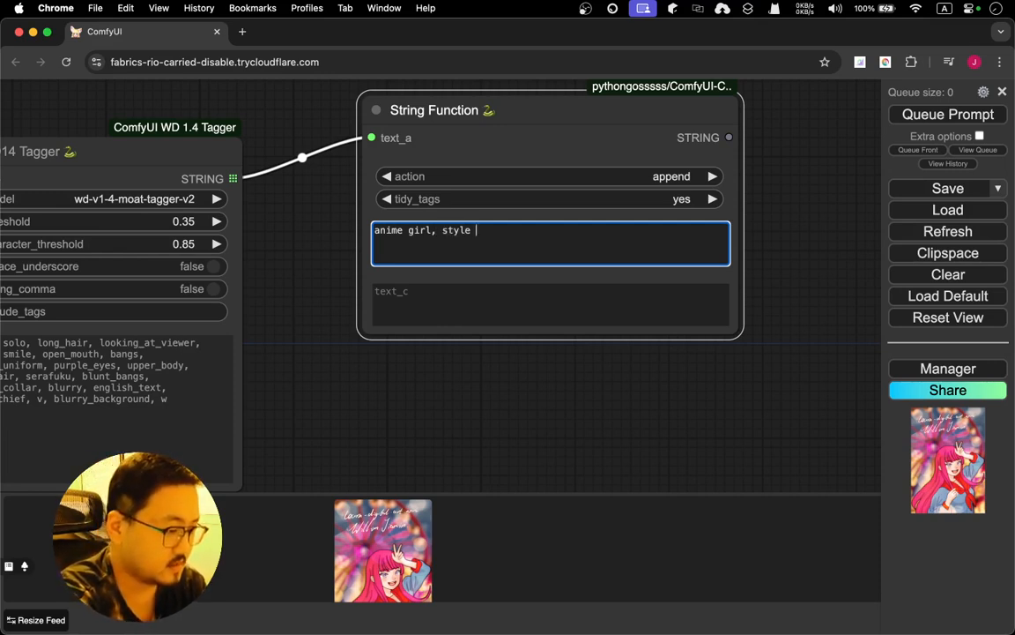
type("of illustration")
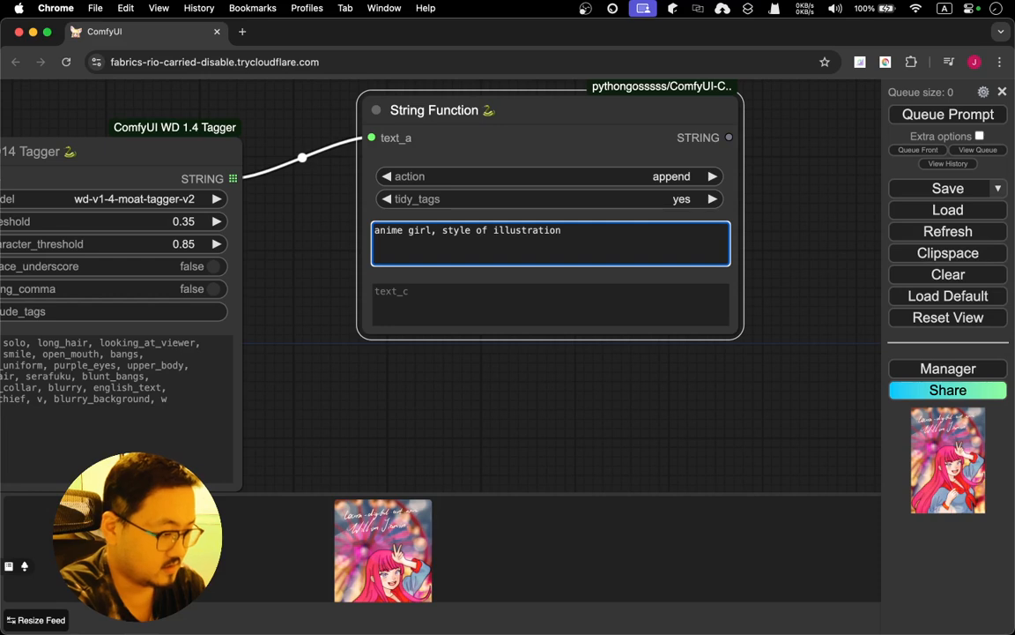
type(",")
type(" digital")
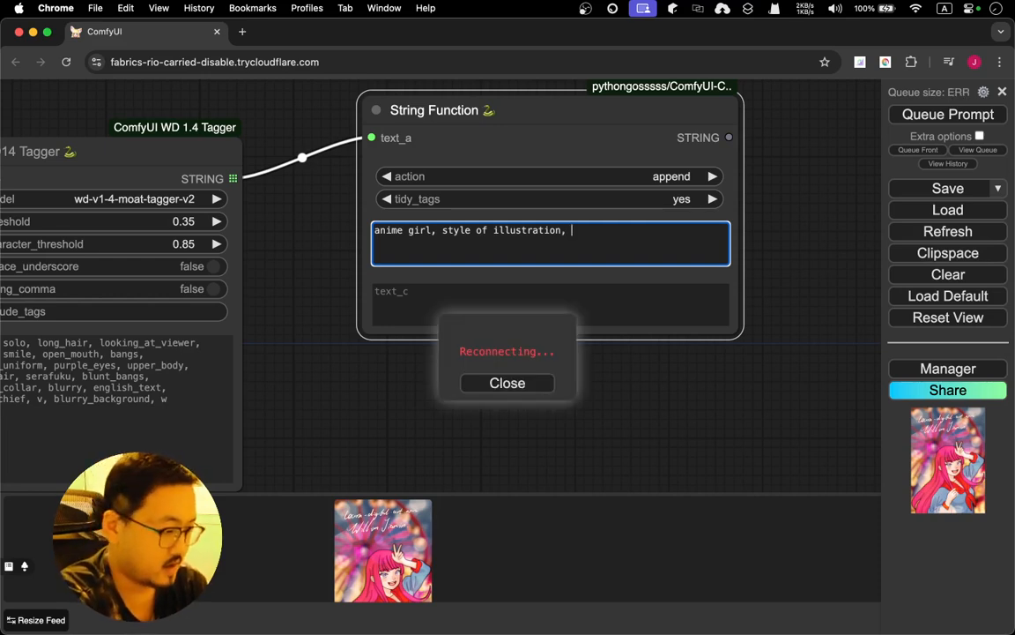
type(" pain")
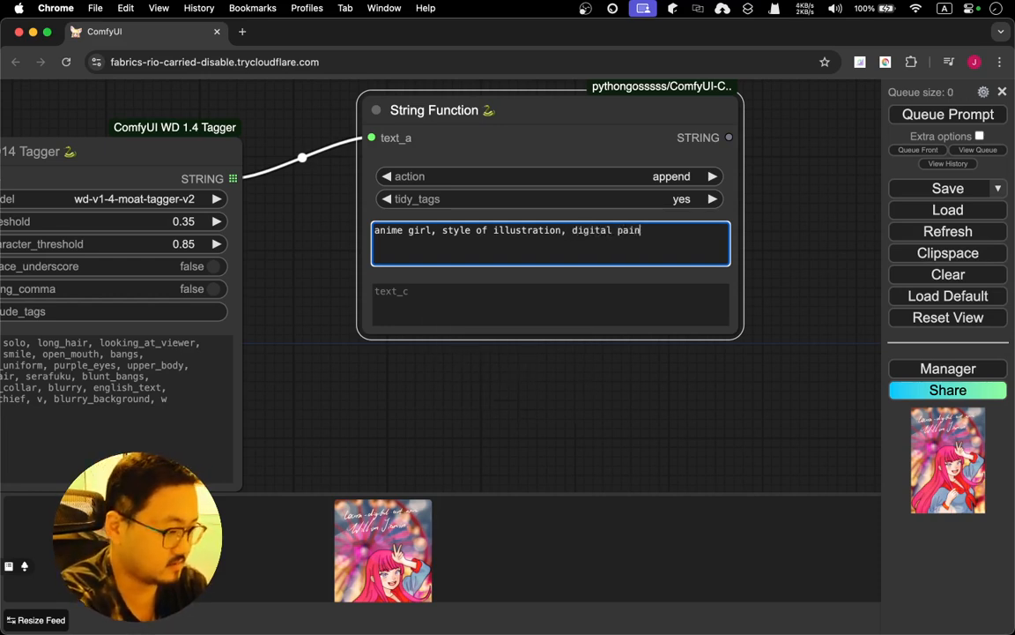
type("ting,")
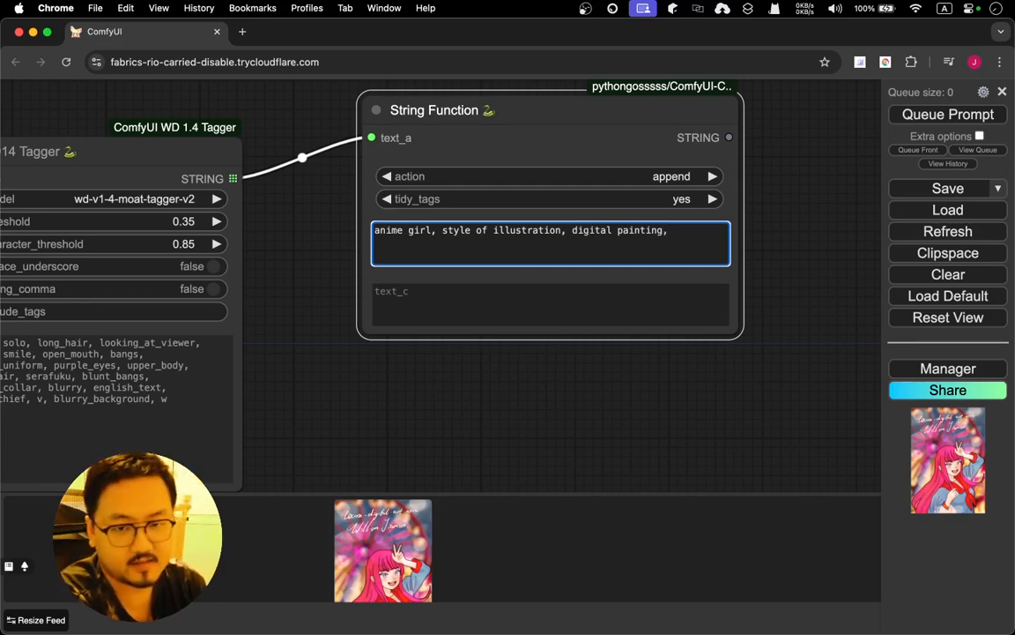
type(" faci")
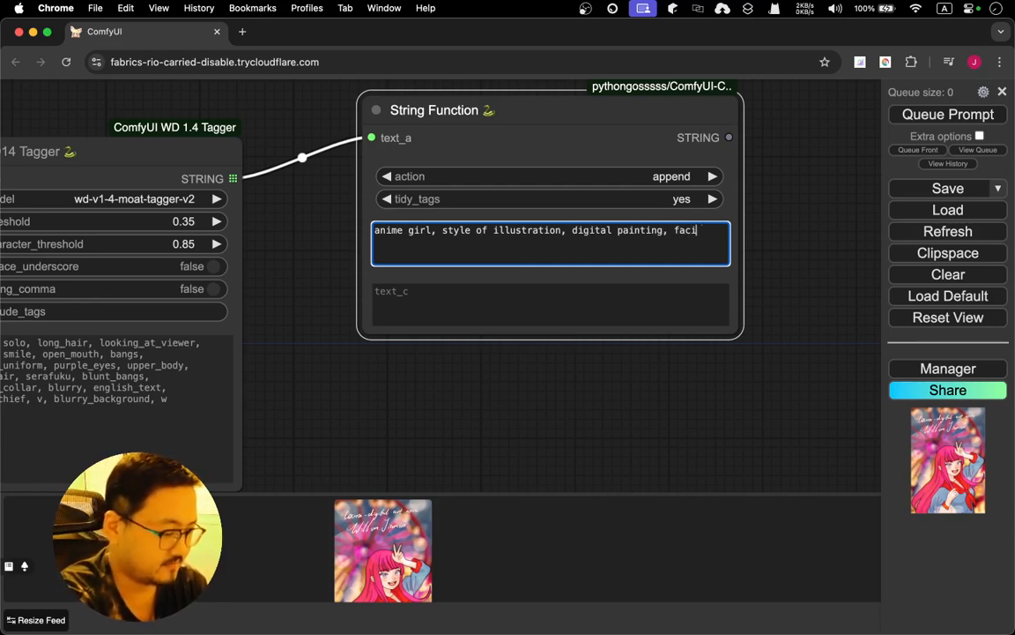
type("ng the viewer, ")
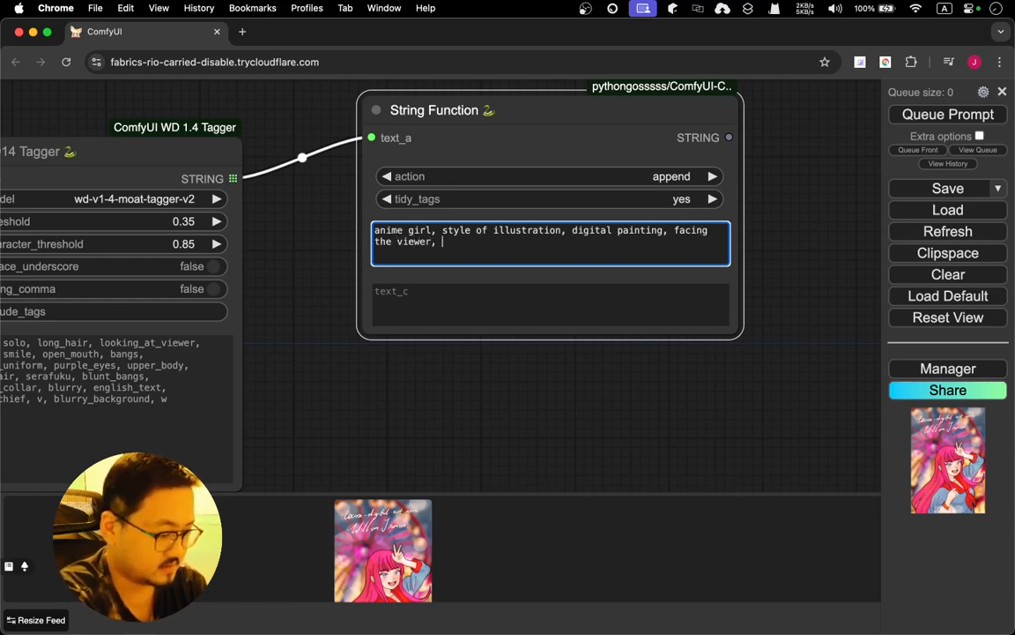
type("beauti")
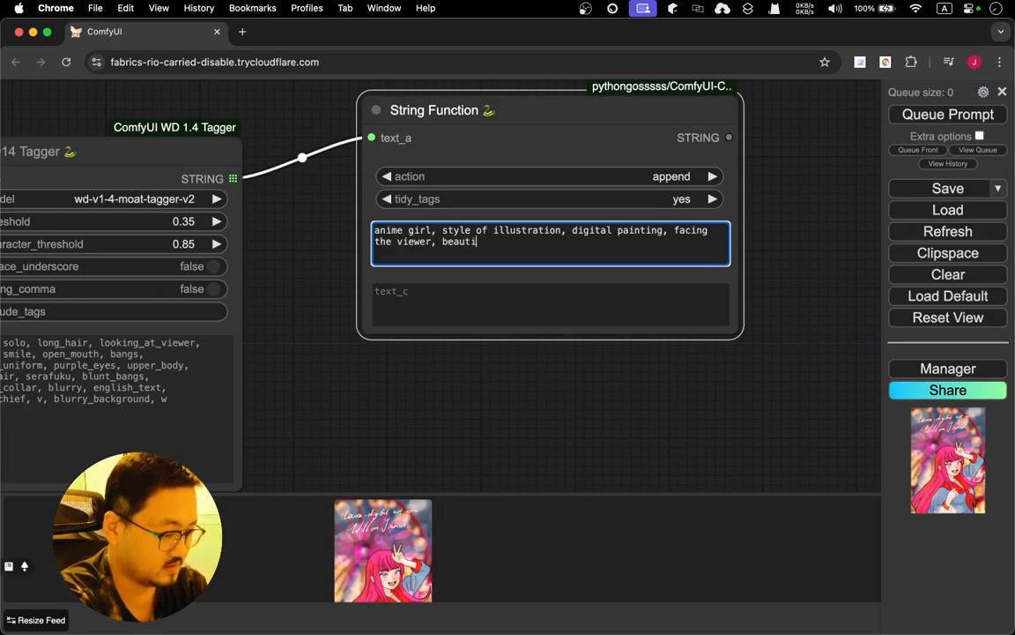
type("ful,")
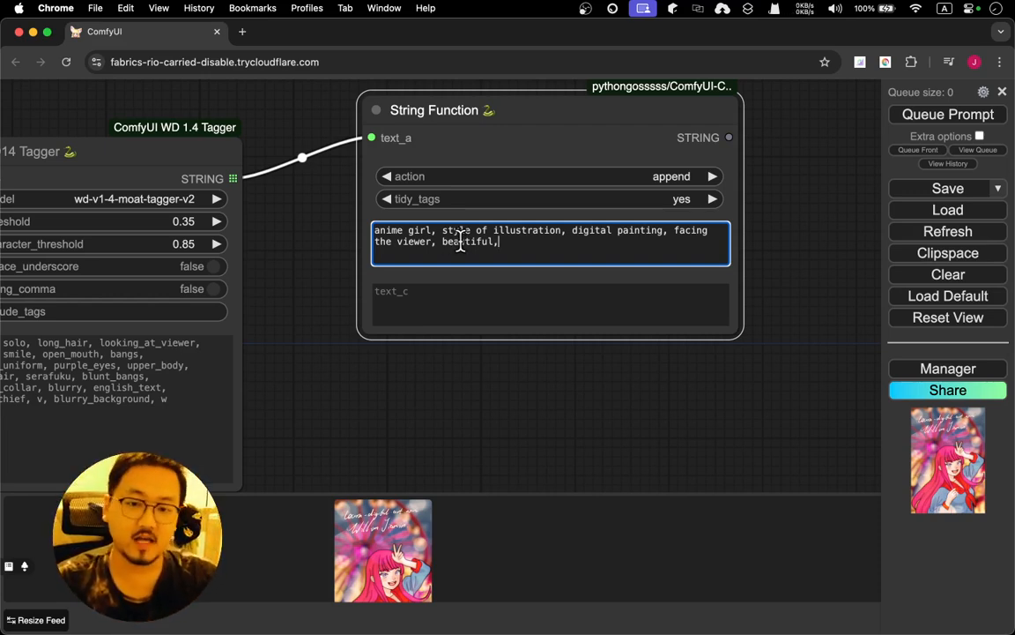
left_click(836, 189)
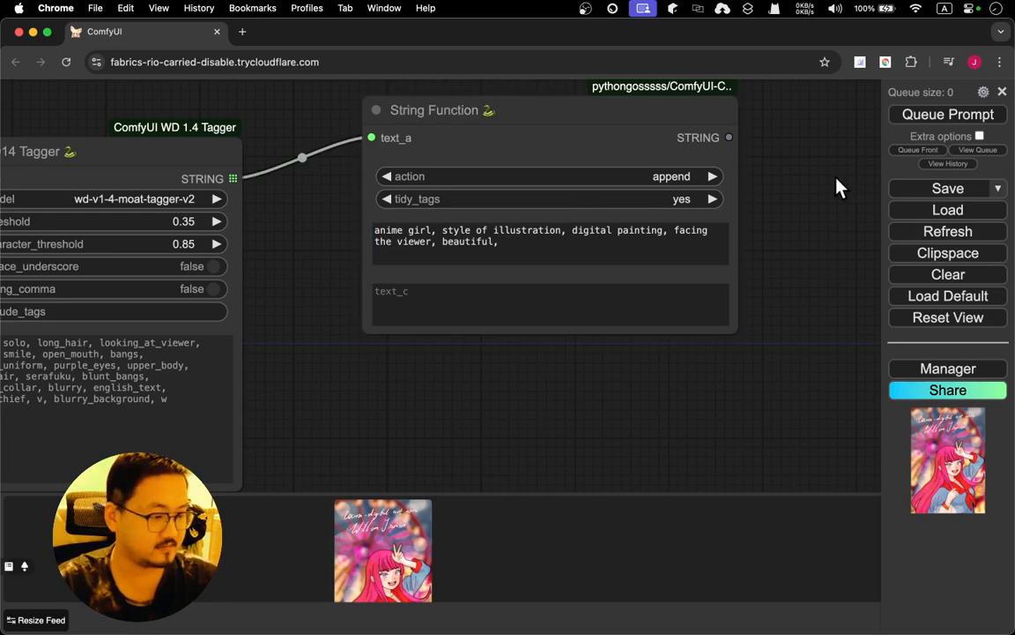
Queue the prompt and enlarge the String Function node so its combined output text fits
left_click_drag(812, 191, 786, 225)
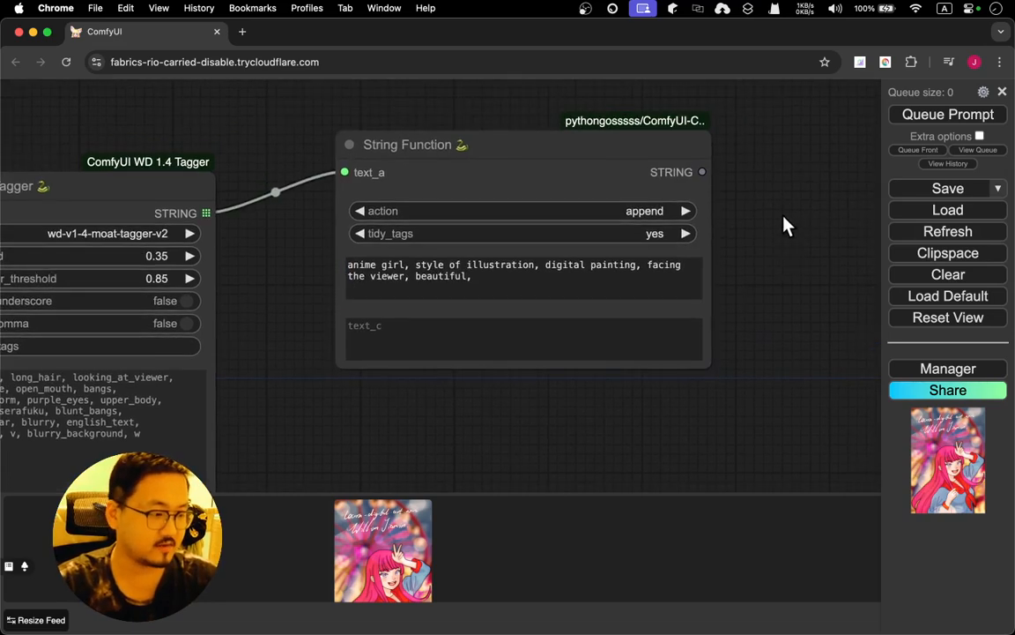
left_click(913, 123)
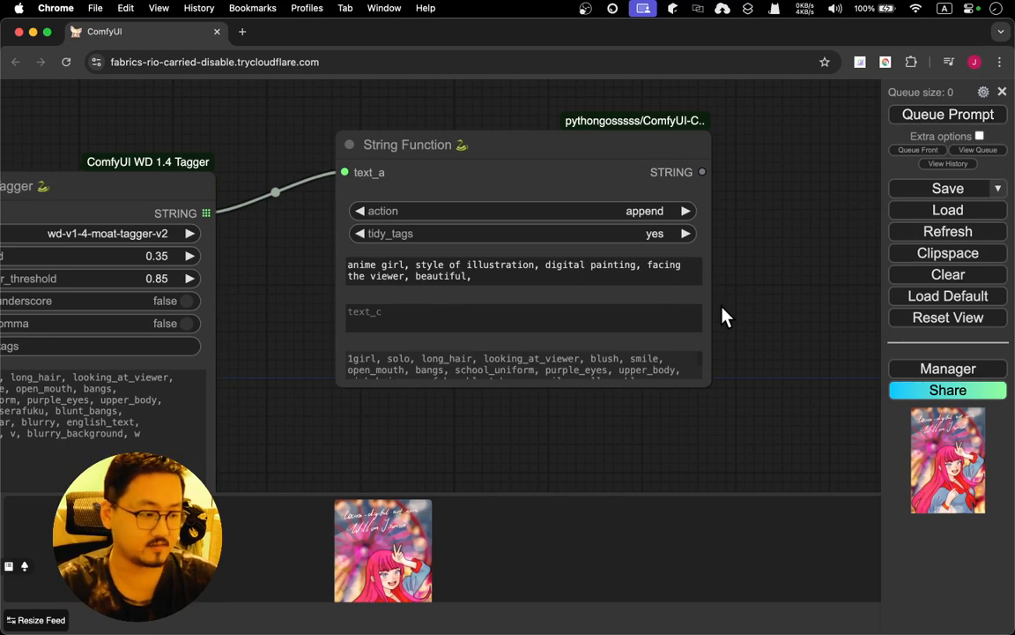
left_click_drag(709, 387, 695, 486)
scroll(770, 203, "down", 5)
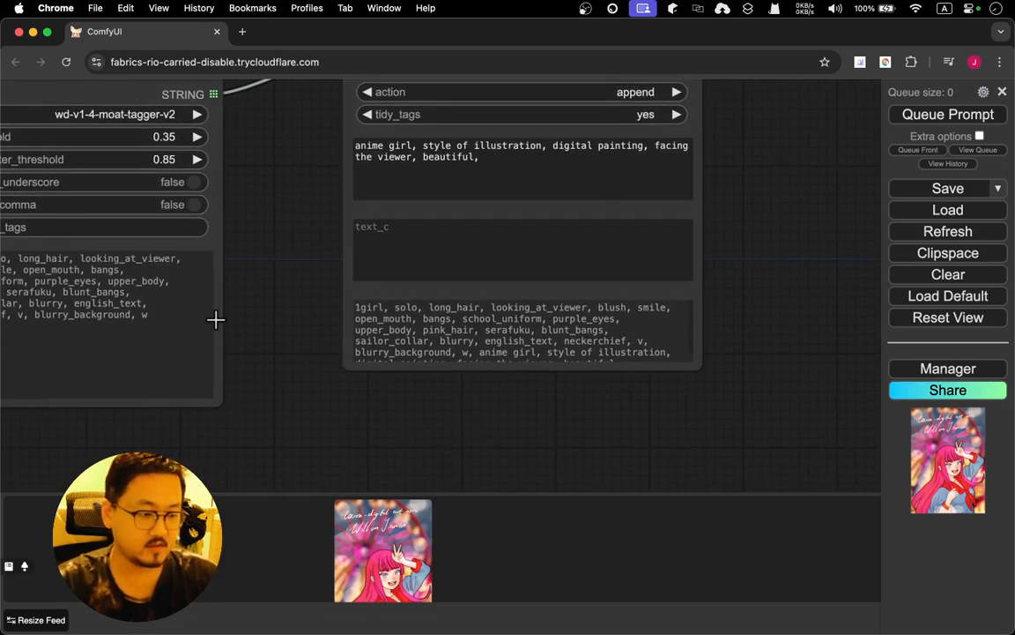
left_click_drag(266, 317, 419, 277)
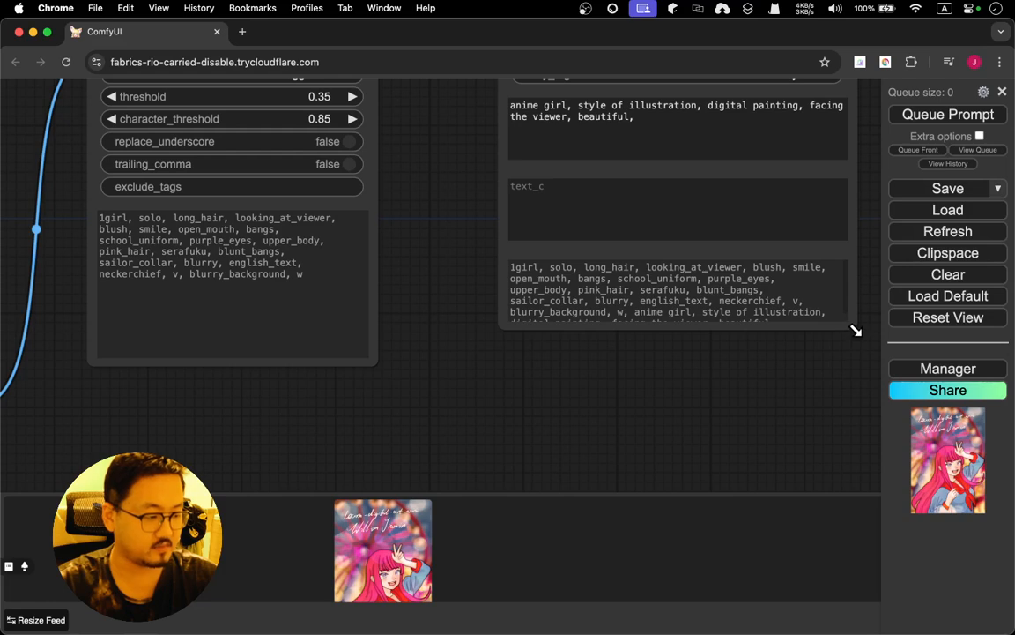
left_click_drag(855, 332, 748, 314)
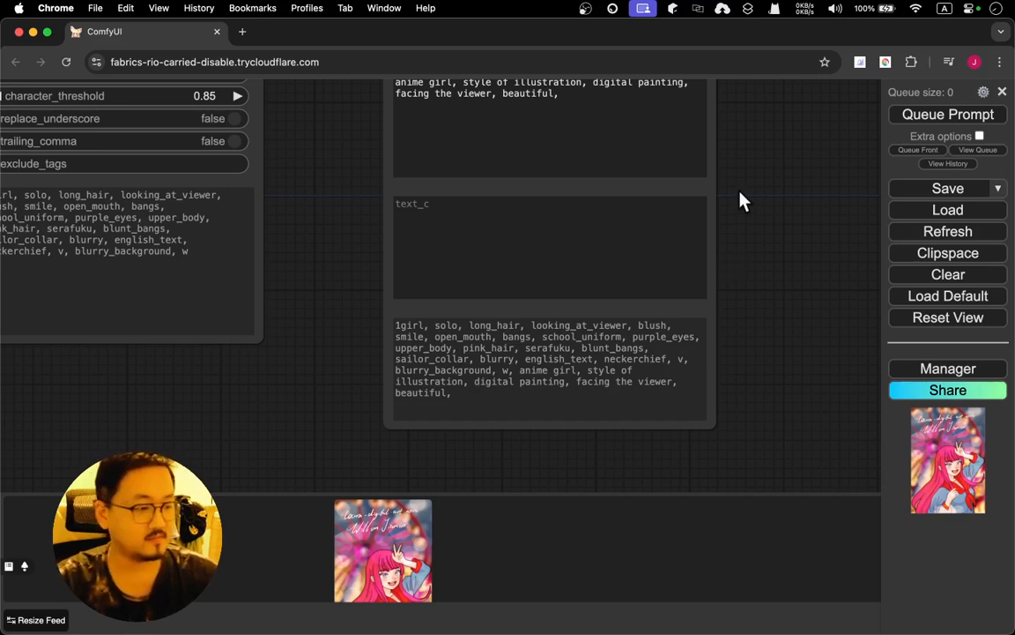
Move the Load Image node up so it lines up beside the WD14 Tagger node
left_click_drag(739, 192, 557, 297)
left_click(366, 335)
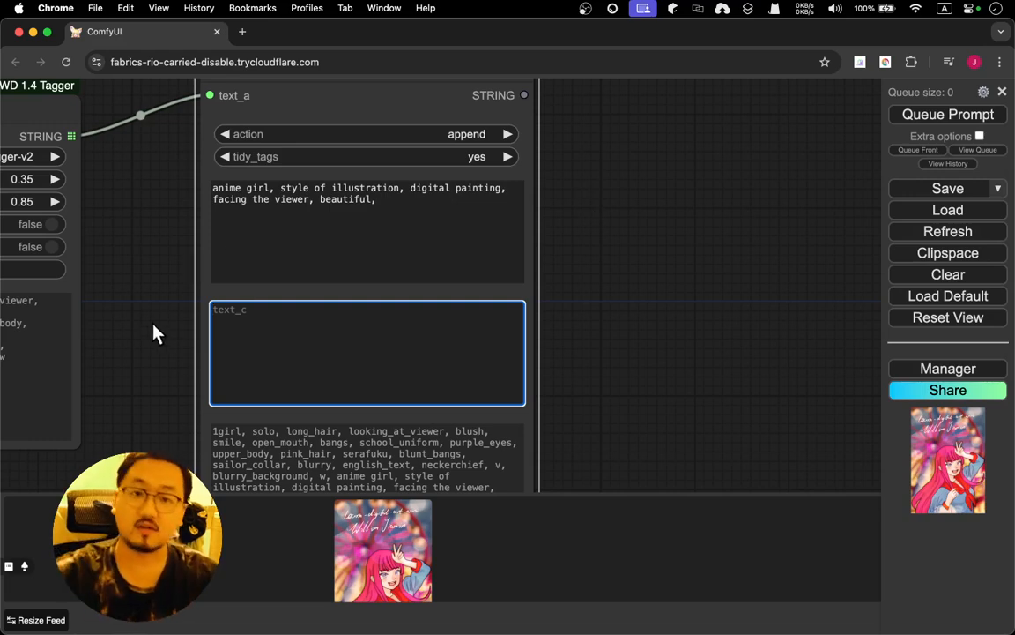
scroll(153, 333, "down", 8)
left_click_drag(153, 333, 512, 236)
left_click_drag(220, 295, 254, 164)
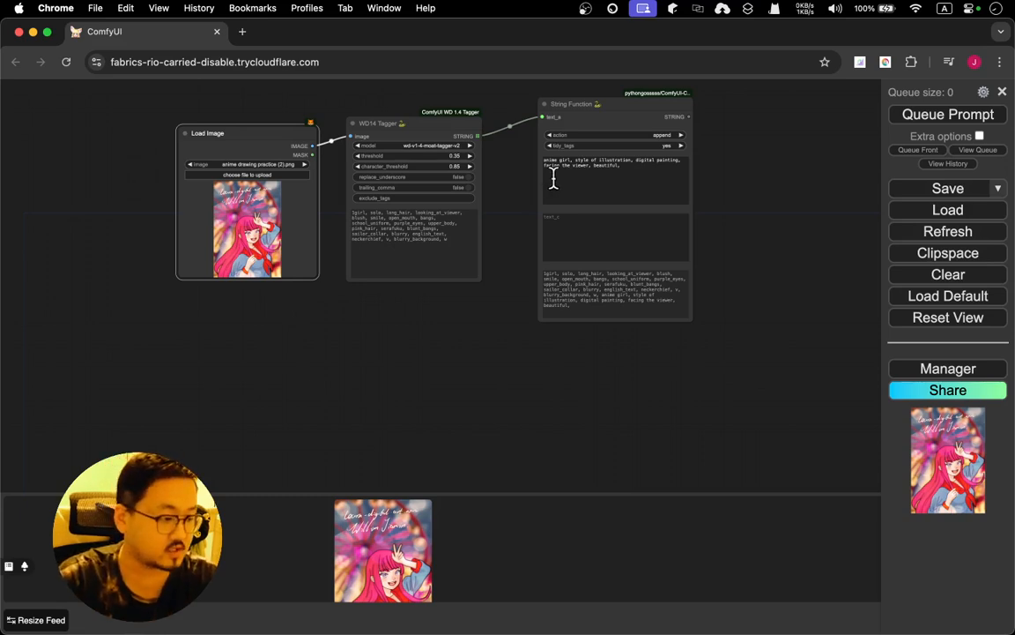
left_click(722, 188)
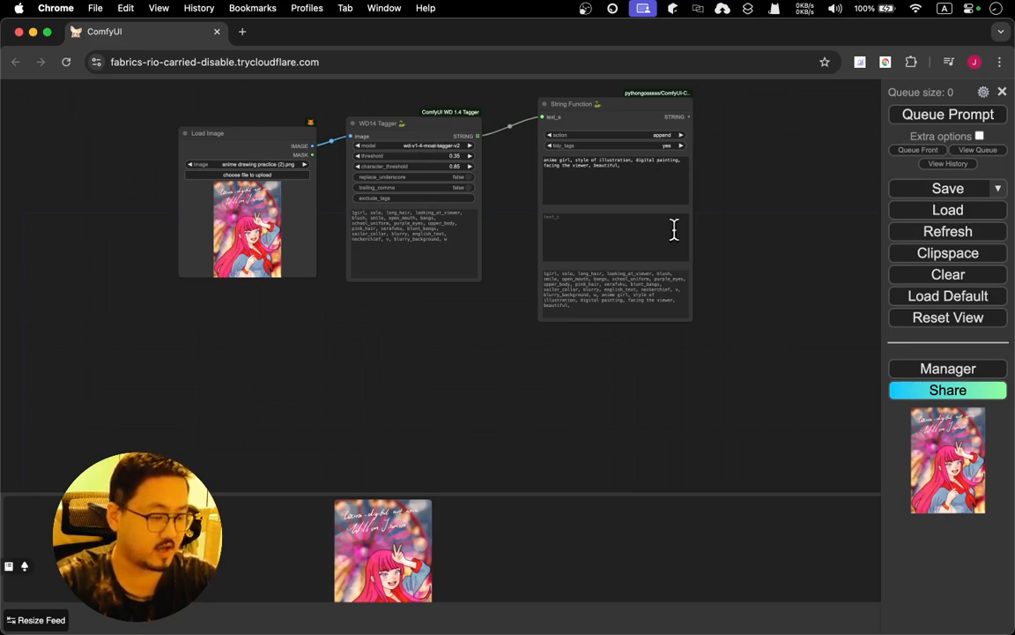
Examine which String Function widgets can be converted to inputs, and read the node's combined output text
scroll(743, 220, "down", 2)
scroll(743, 220, "up", 3)
scroll(743, 220, "up", 10)
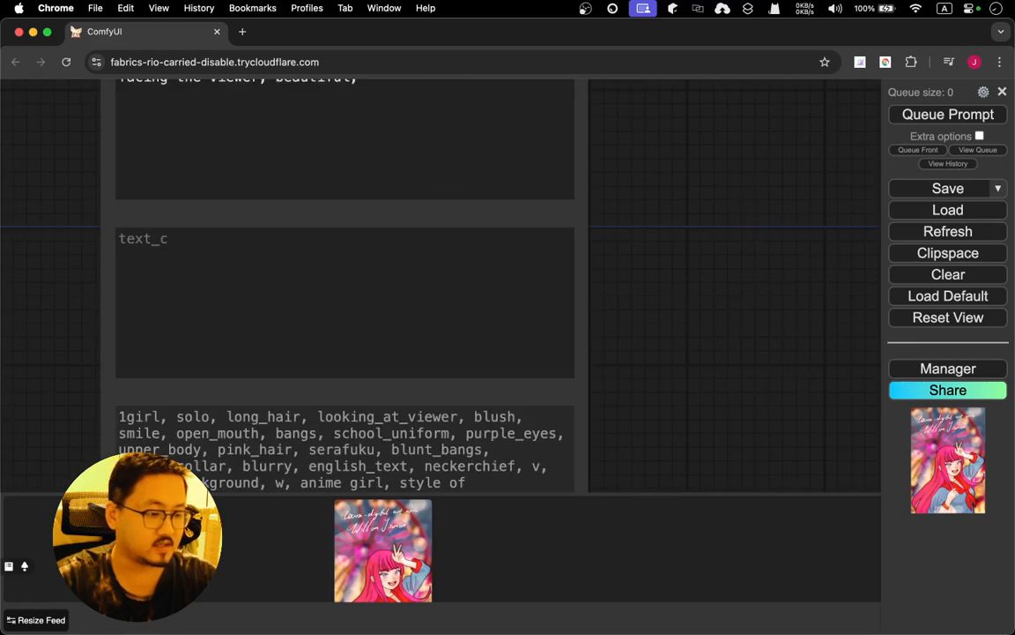
left_click_drag(700, 215, 770, 294)
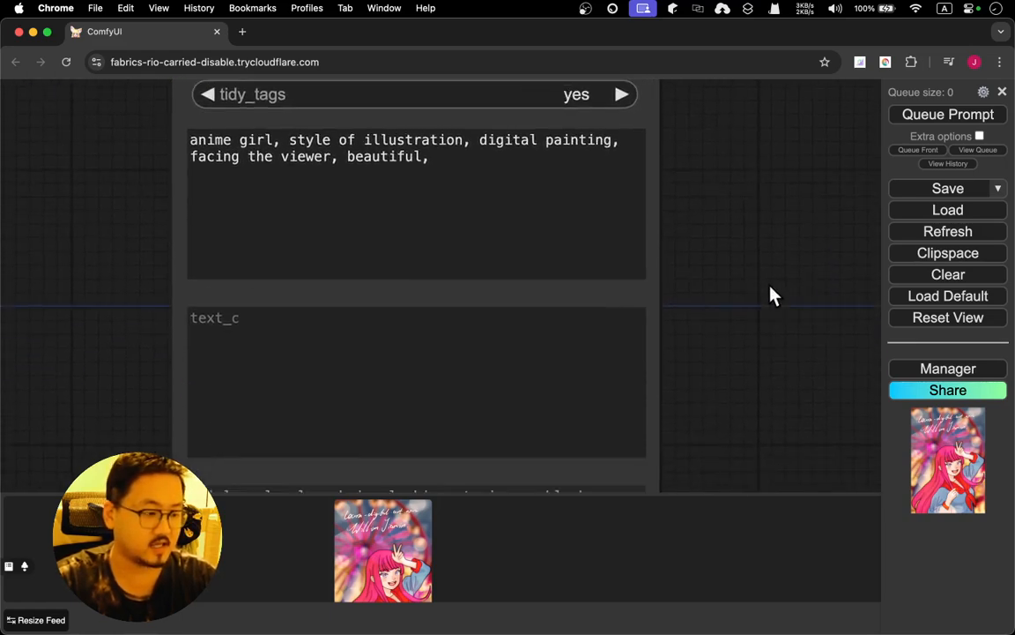
right_click(264, 300)
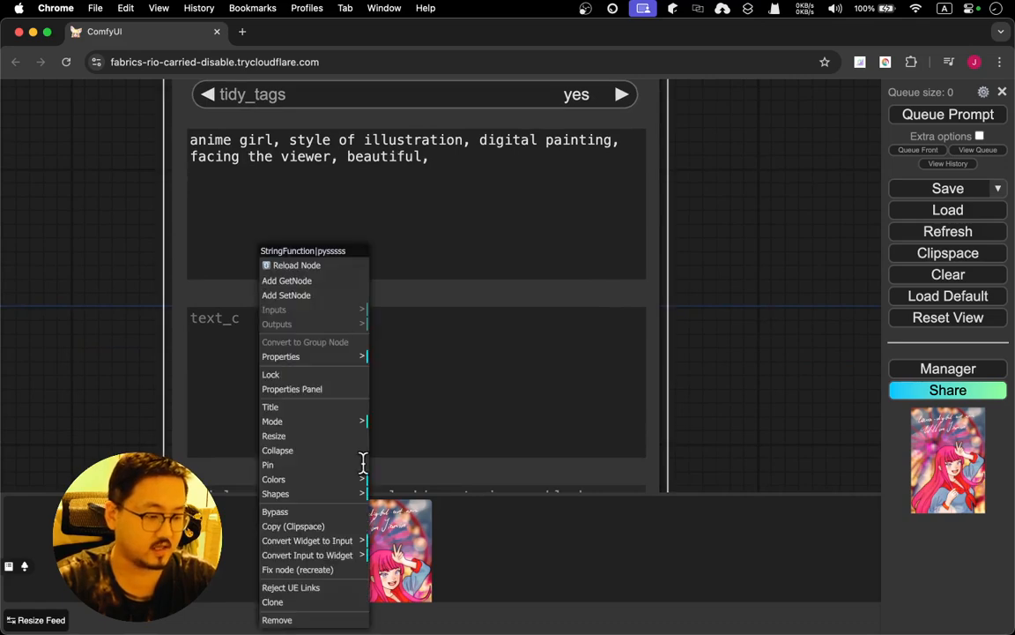
left_click(353, 541)
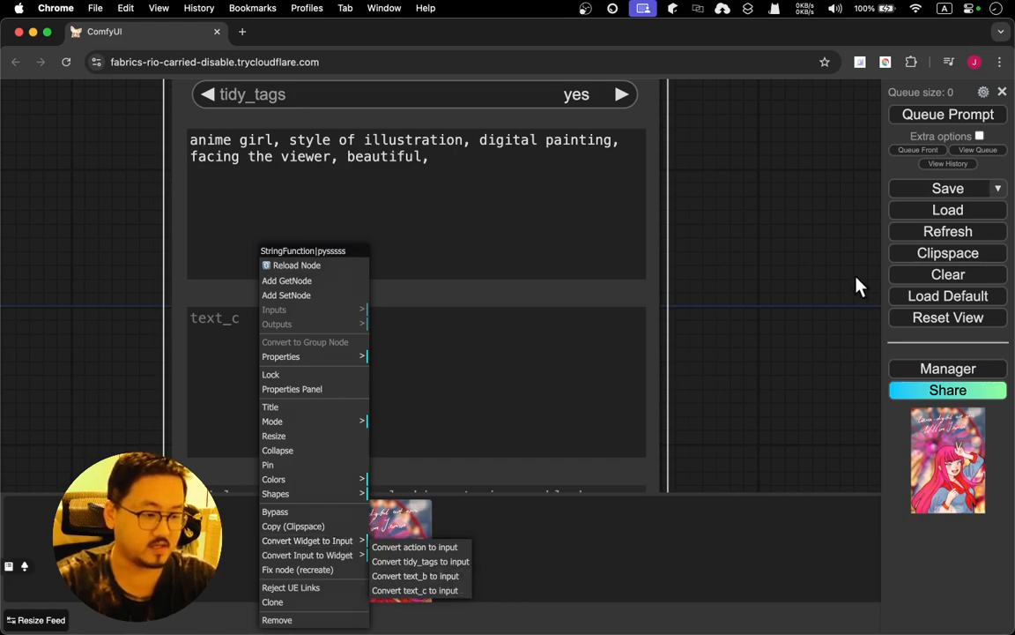
left_click(784, 307)
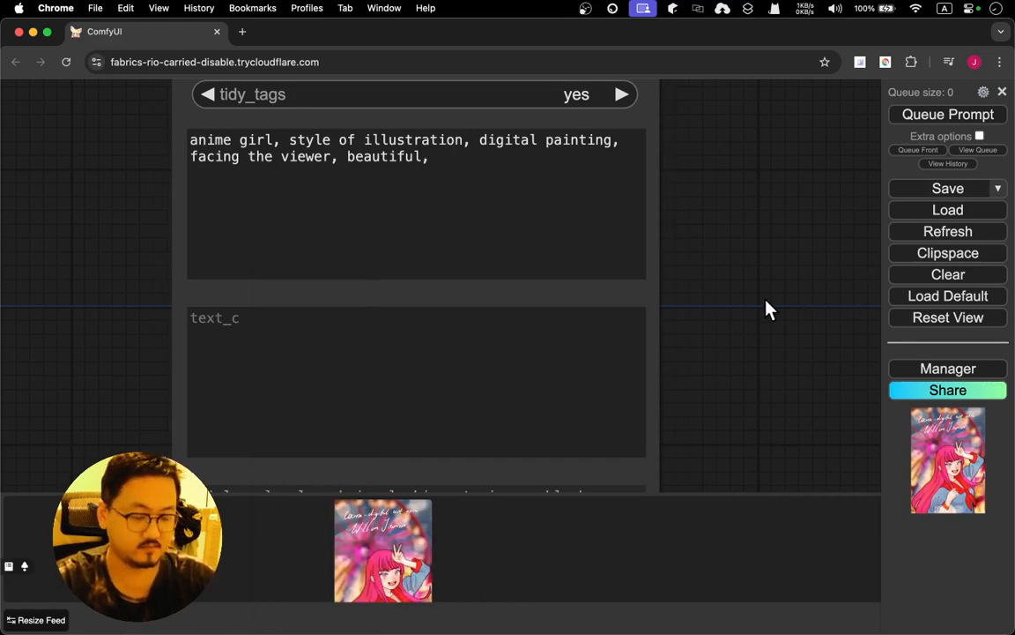
scroll(767, 308, "down", 5)
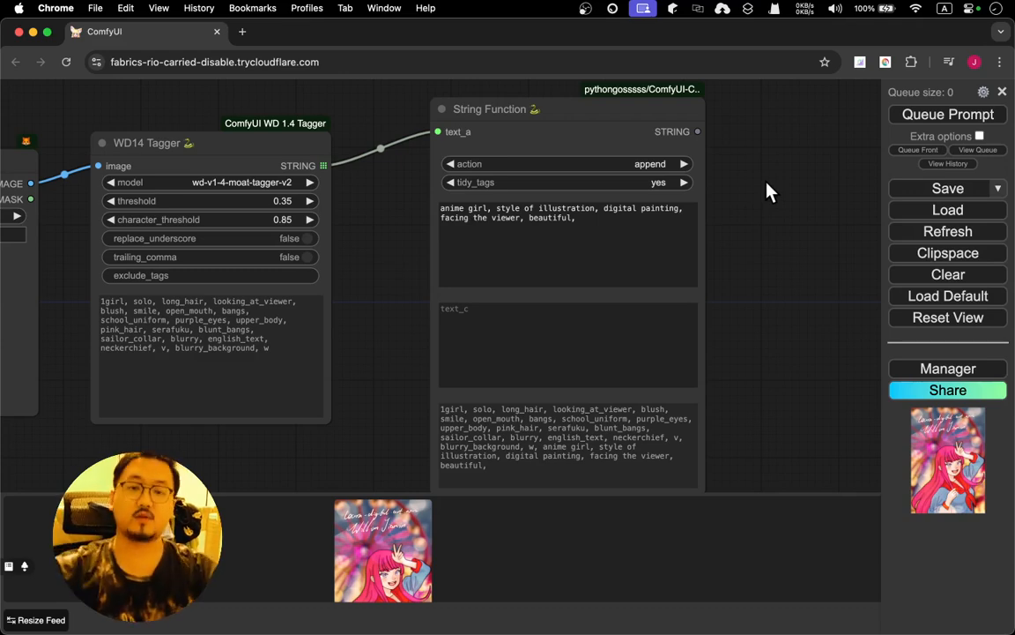
left_click_drag(767, 192, 734, 204)
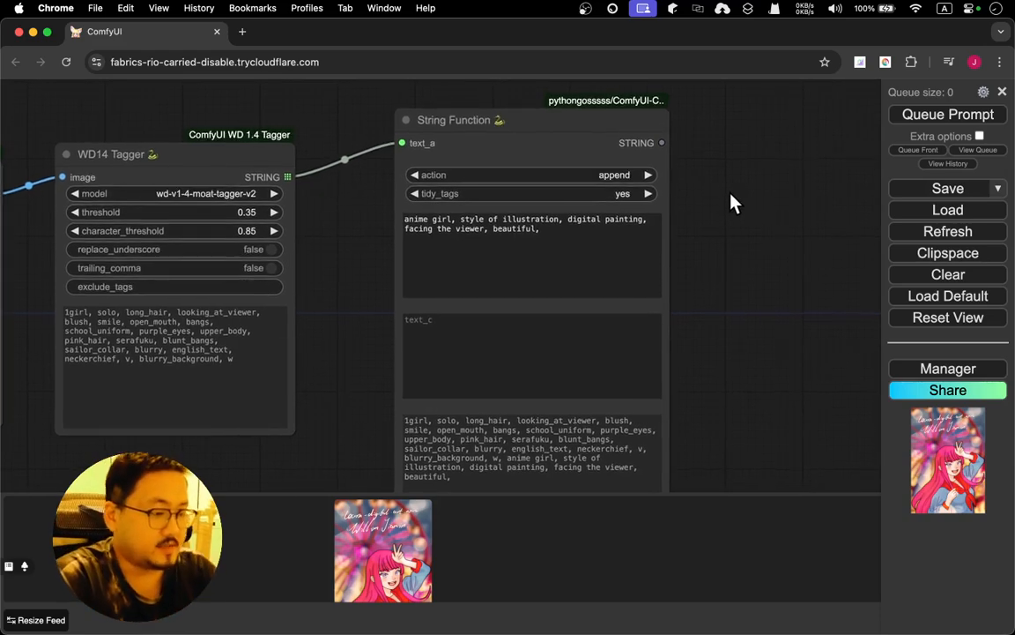
left_click_drag(730, 202, 585, 100)
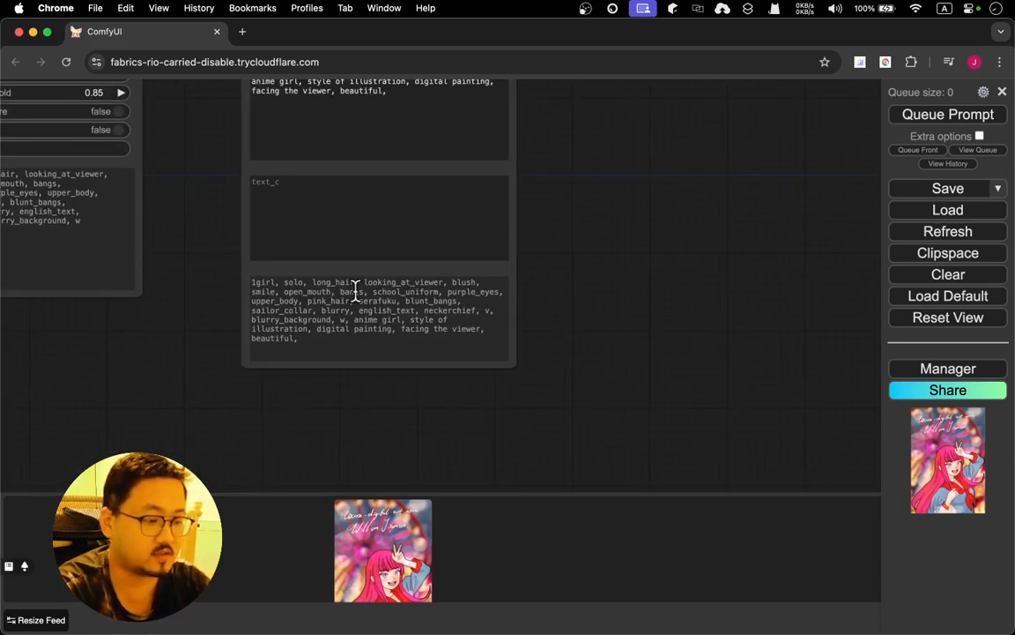
Add a CLIP Text Encode (Prompt) node beside the String Function node
left_click_drag(617, 175, 515, 472)
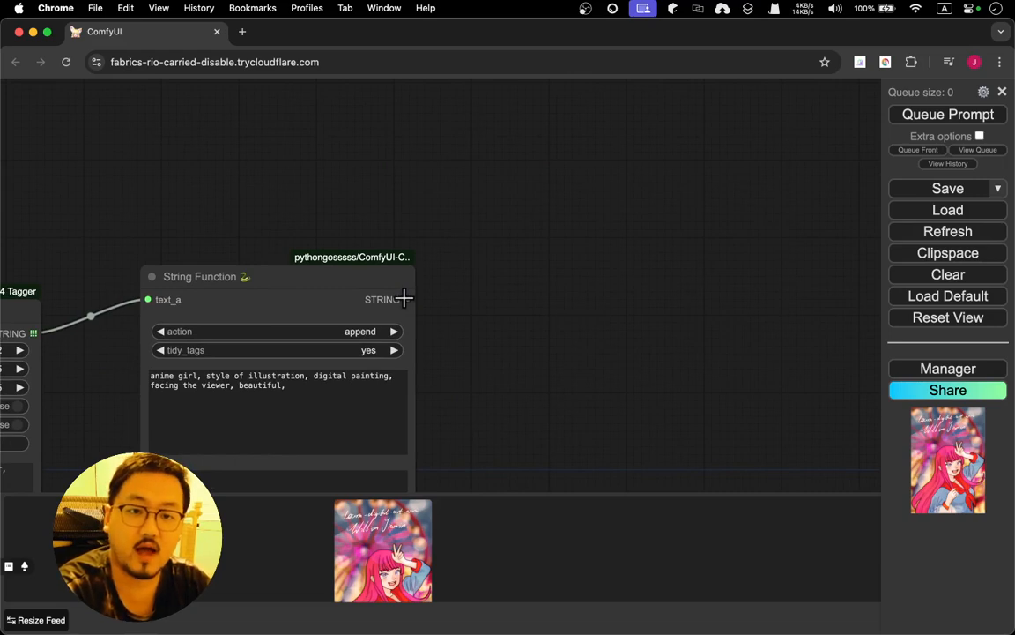
left_click_drag(405, 299, 494, 212)
left_click(537, 212)
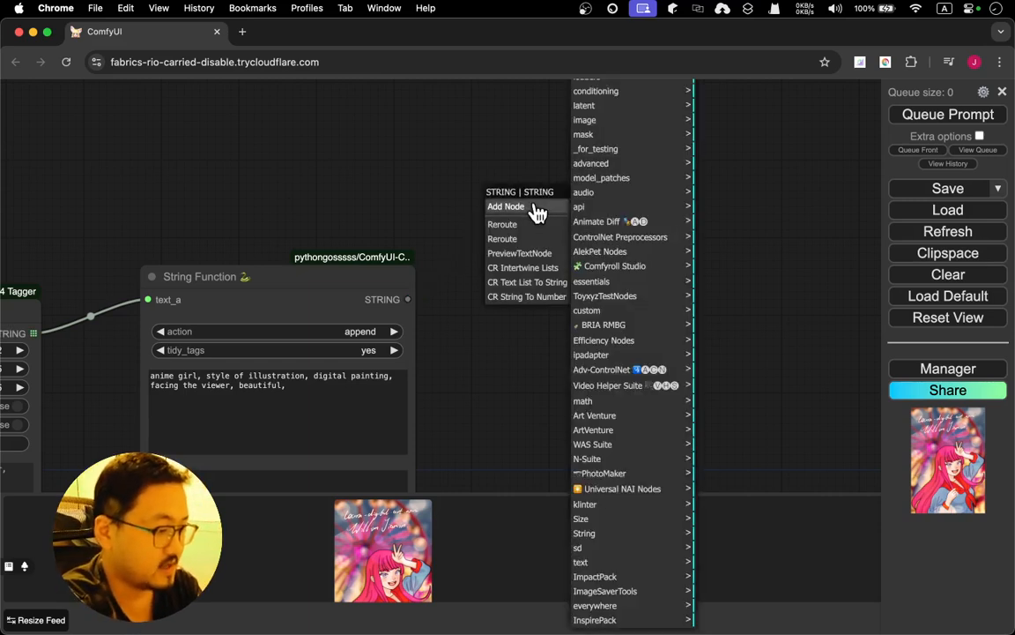
double_click(509, 170)
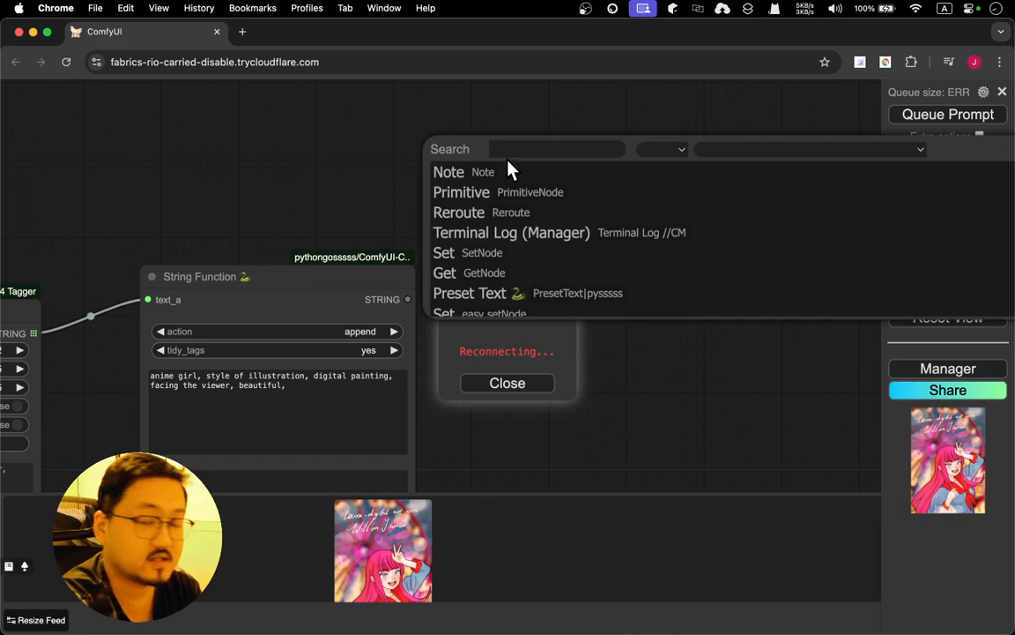
type("clip")
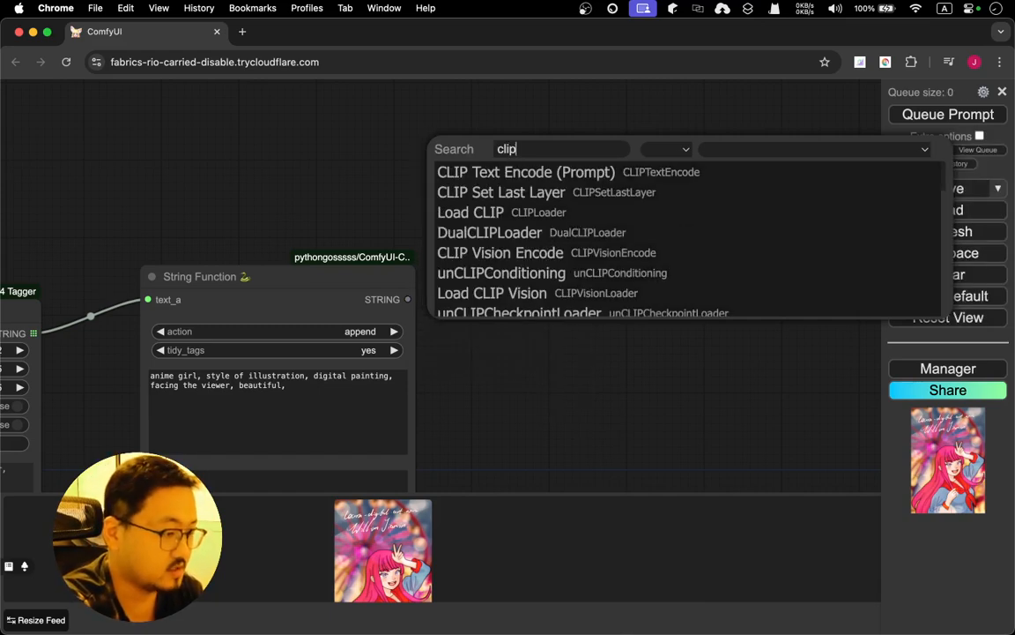
key("Return")
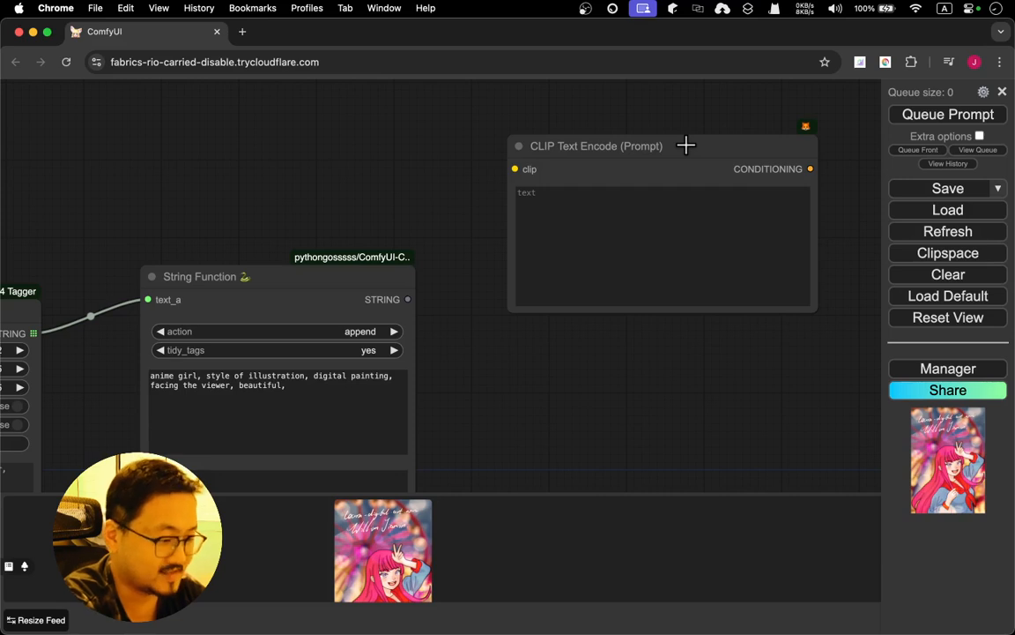
Convert the CLIP Text Encode node's text widget to an input and connect String Function's STRING output to it
left_click(600, 201)
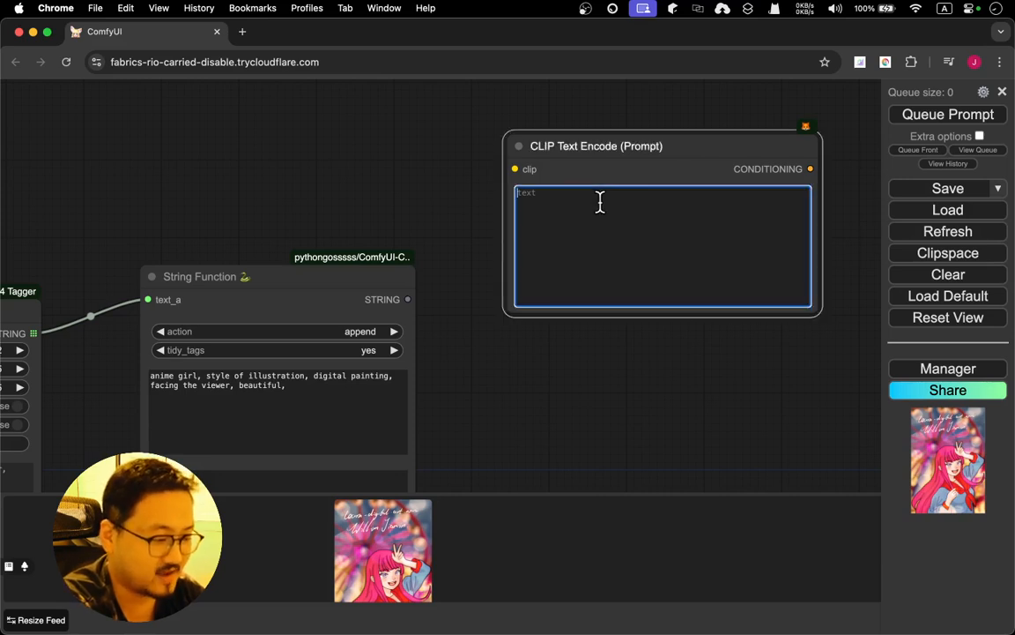
left_click(687, 152)
right_click(672, 146)
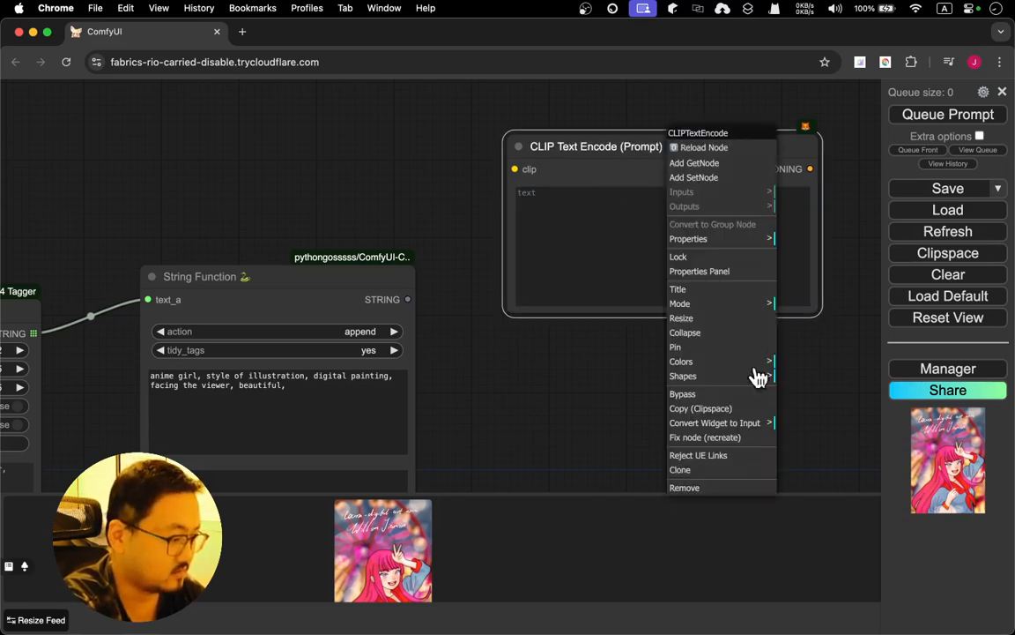
left_click(760, 427)
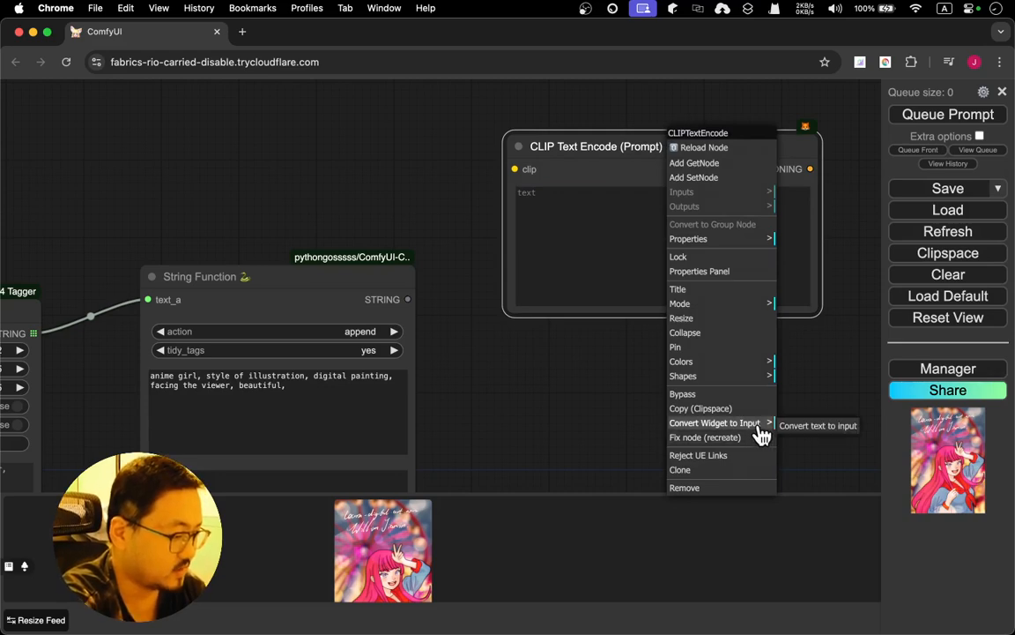
left_click(807, 429)
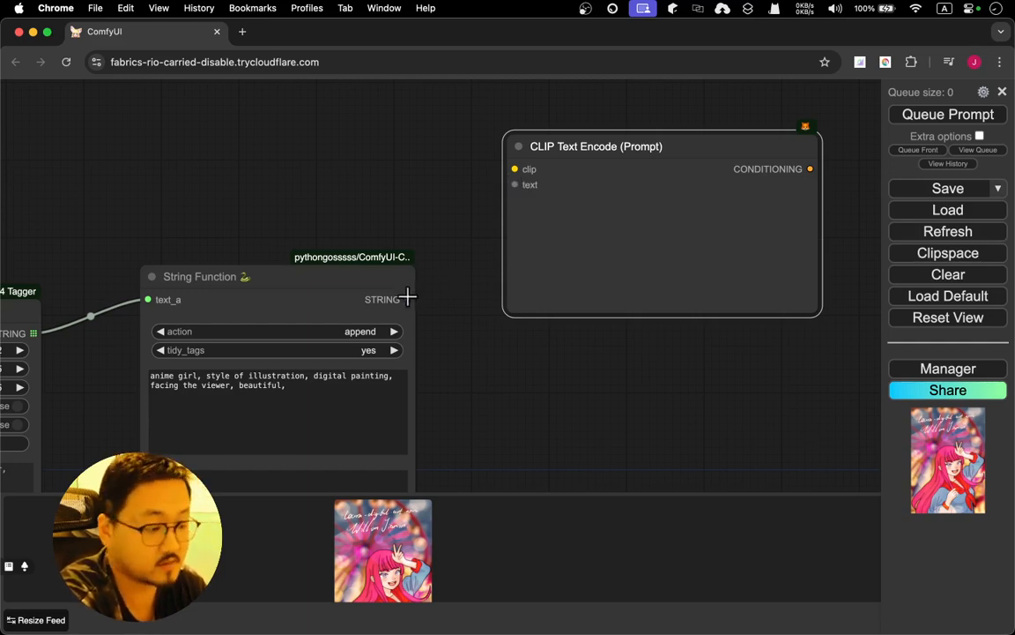
left_click_drag(408, 299, 513, 185)
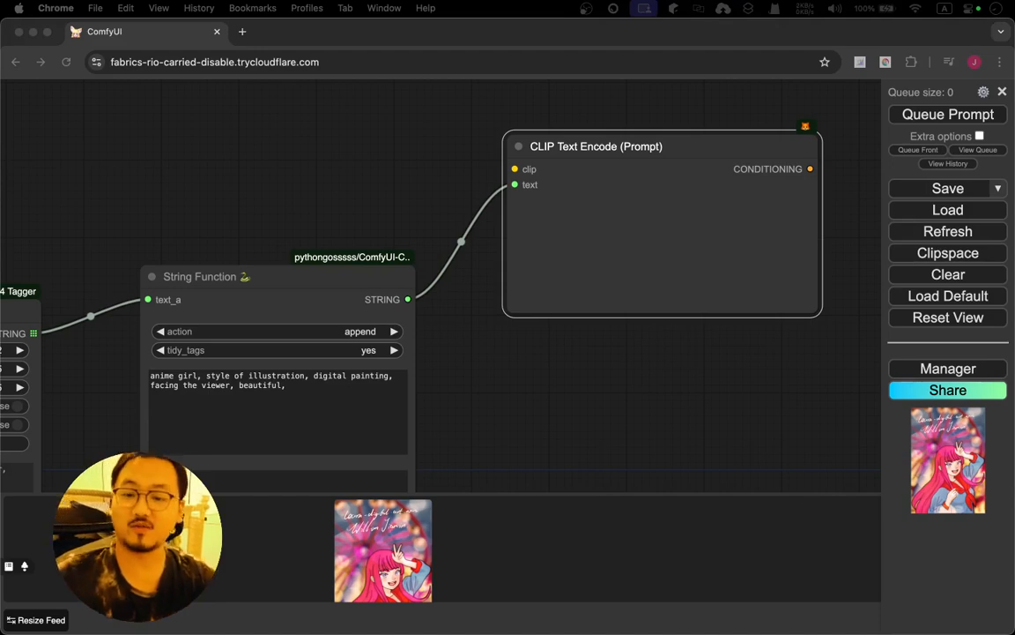
Add a Load Checkpoint node above String Function and connect its CLIP output to the CLIP Text Encode node's clip input
left_click(325, 208)
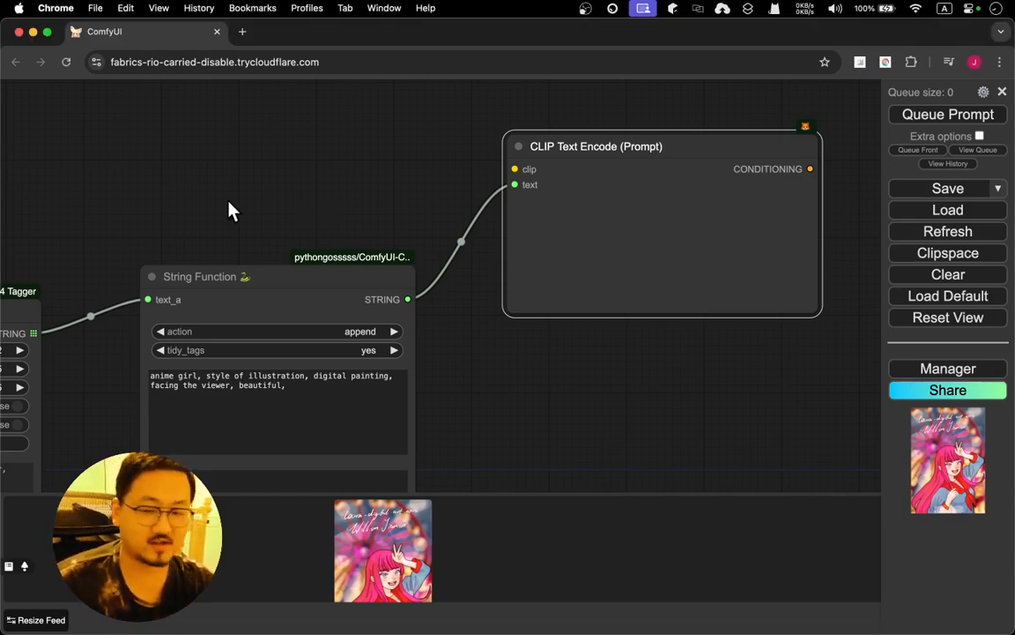
left_click_drag(229, 209, 553, 220)
left_click_drag(459, 134, 385, 189)
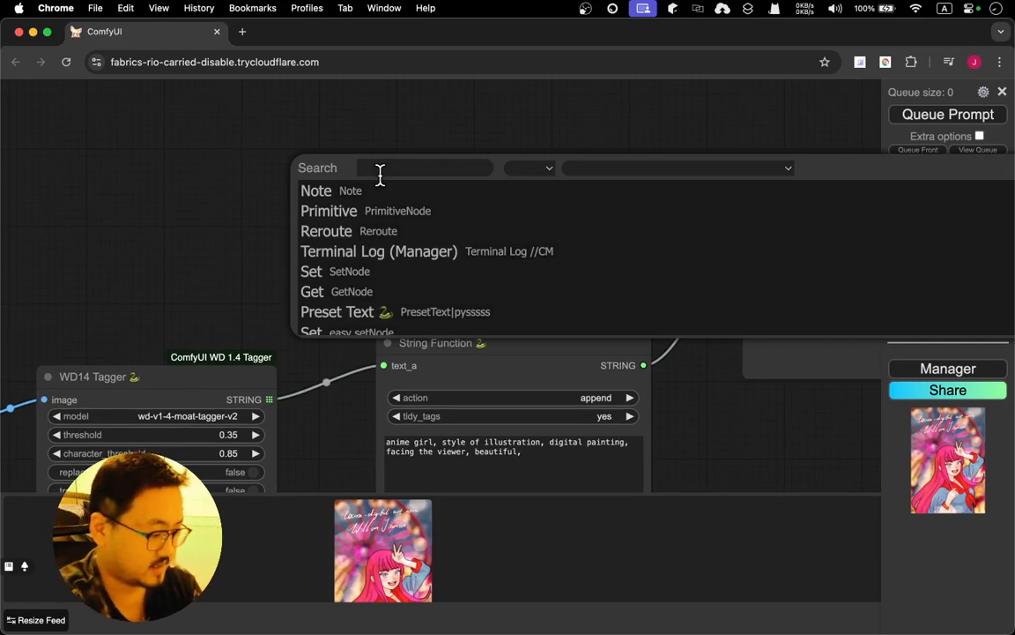
type("load")
key("Return")
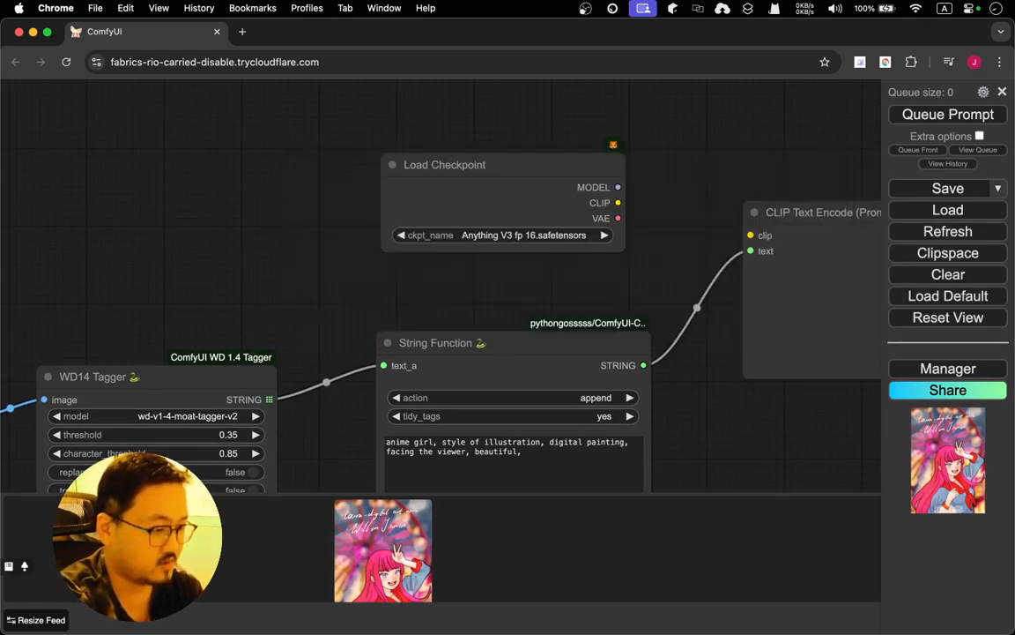
left_click_drag(485, 157, 400, 134)
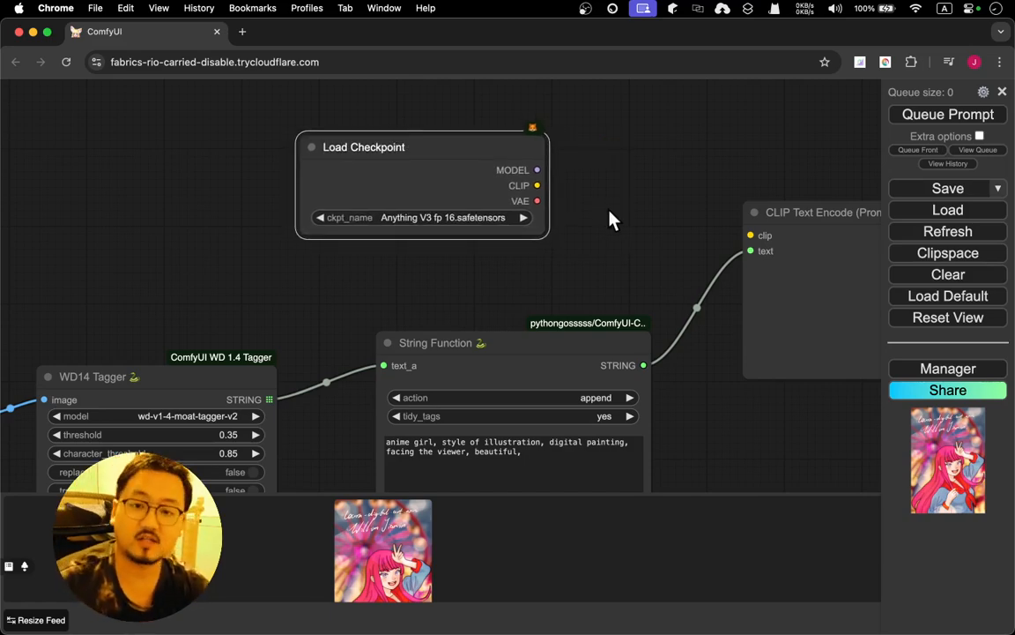
left_click_drag(612, 219, 319, 170)
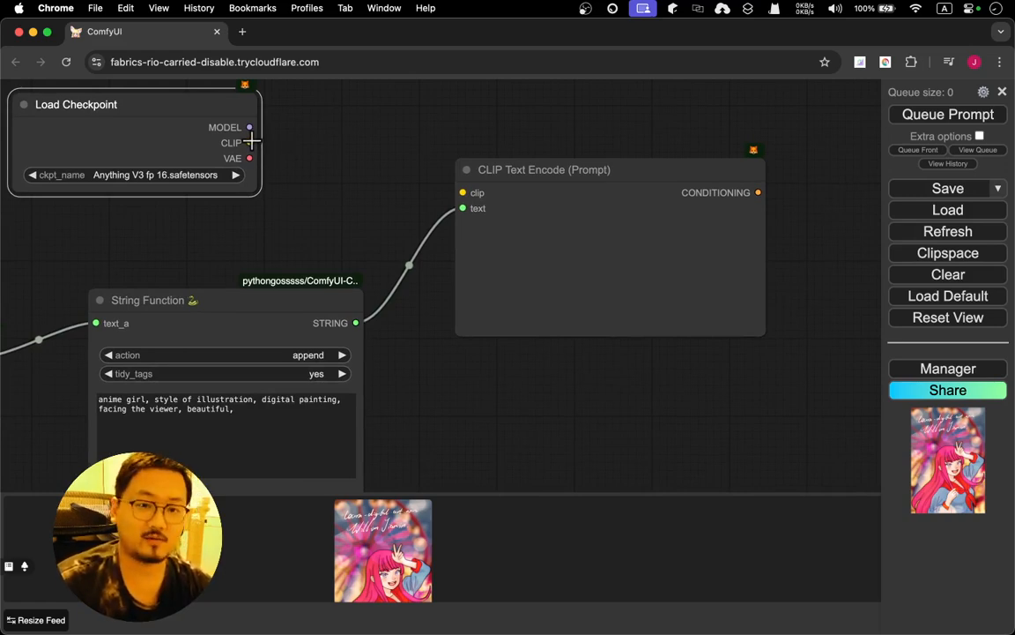
left_click_drag(250, 143, 460, 192)
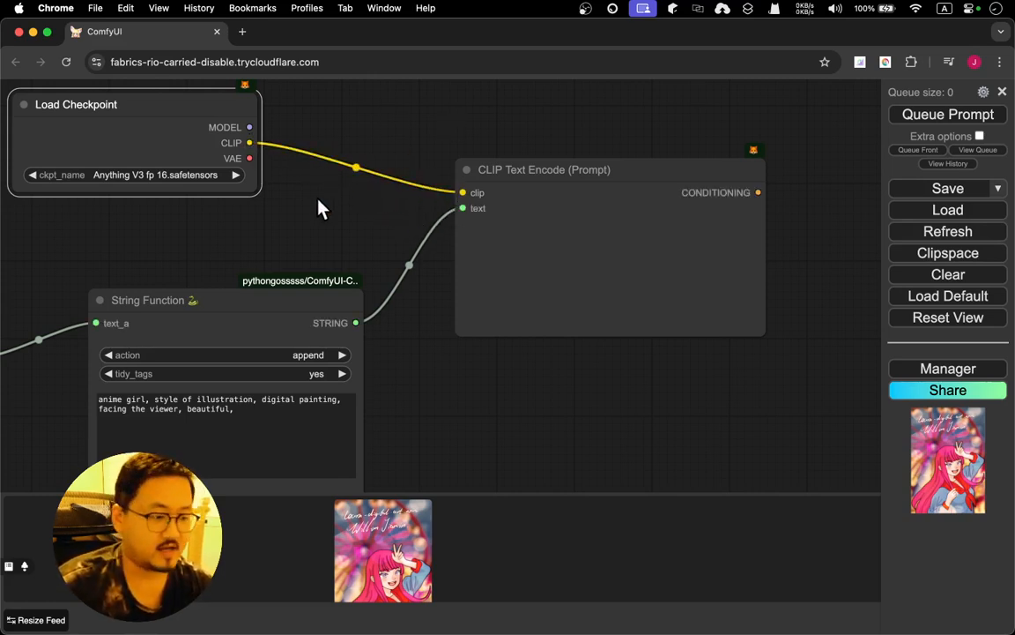
Add a VAE Encode node in the empty area below the CLIP Text Encode node
left_click_drag(317, 209, 345, 82)
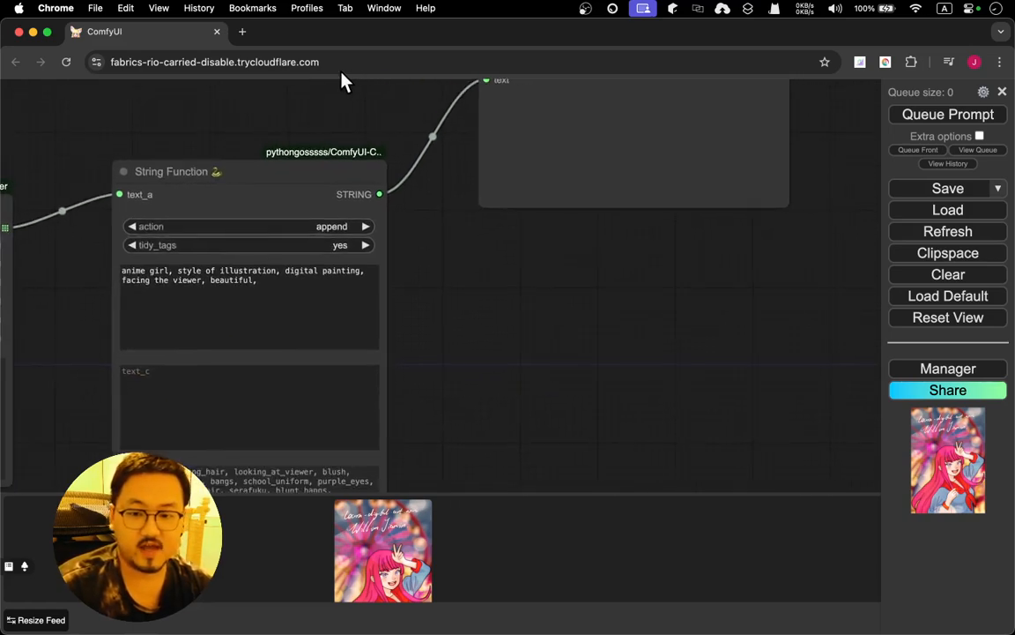
double_click(499, 360)
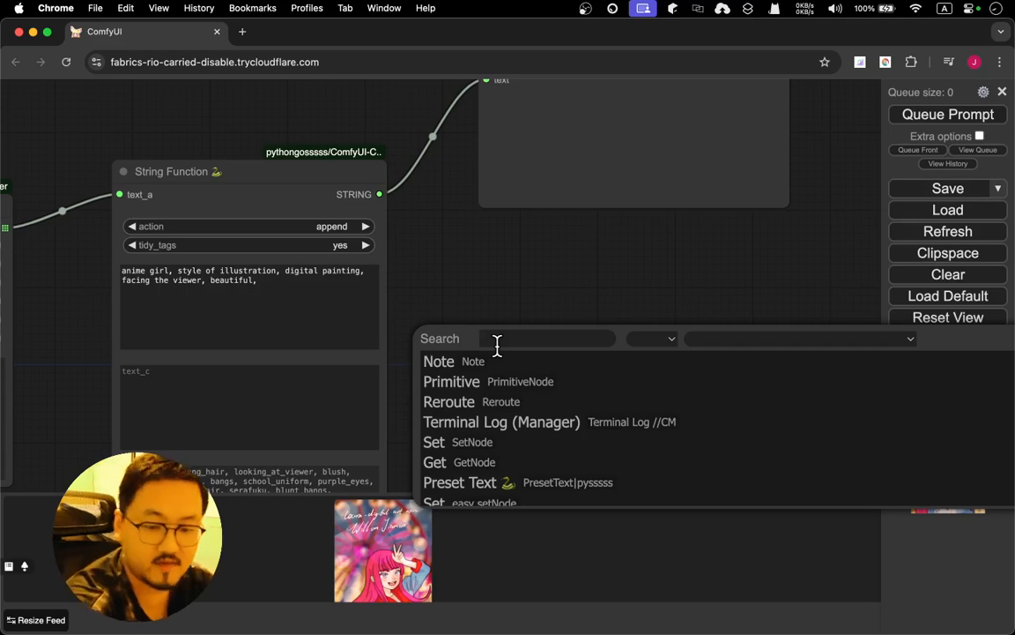
type("var")
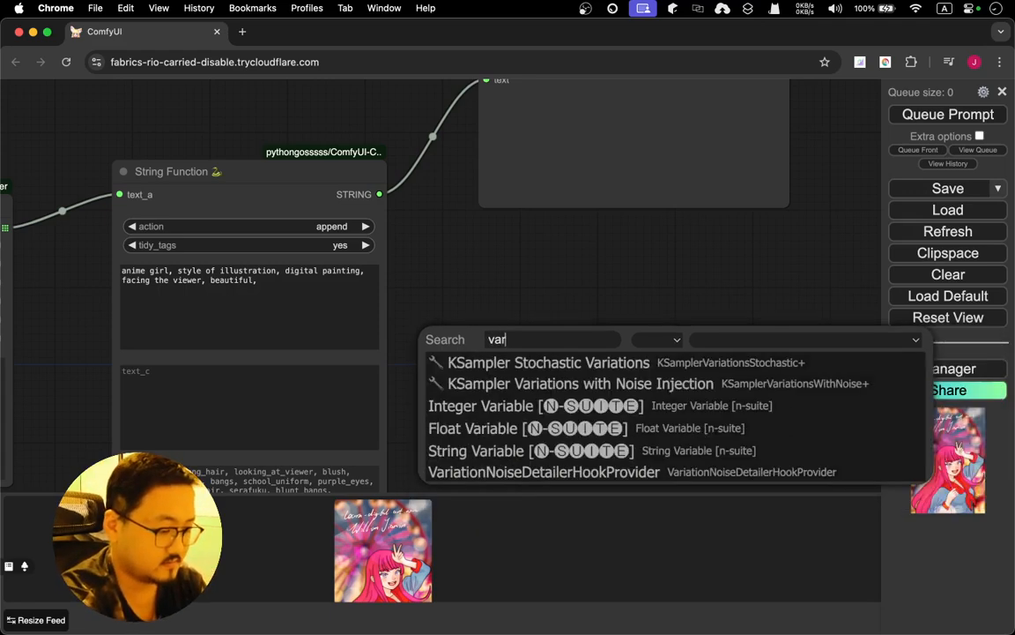
key("BackSpace")
type("e")
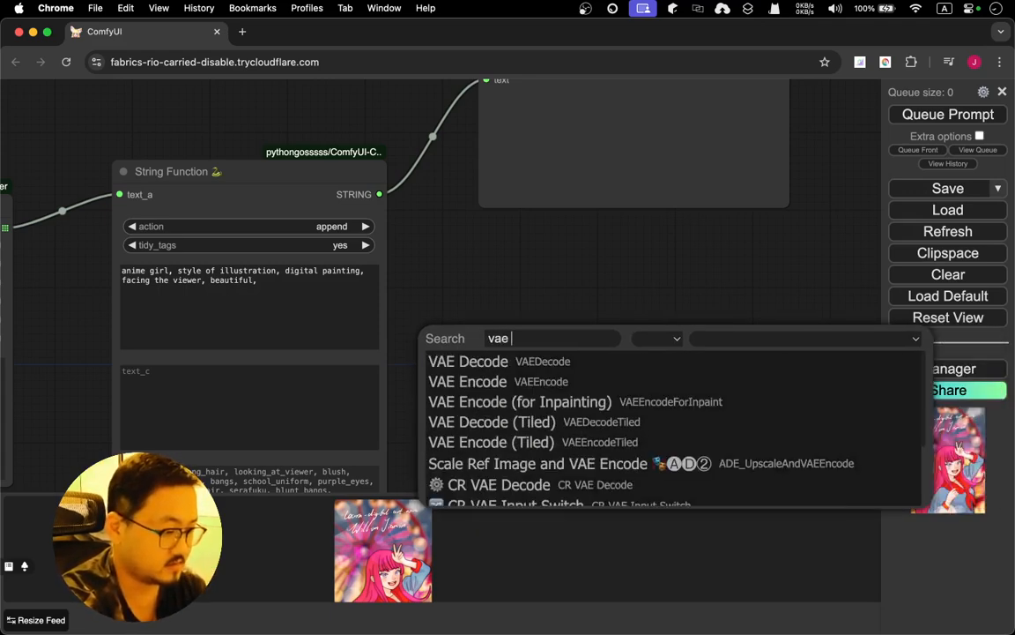
key("Down")
key("Return")
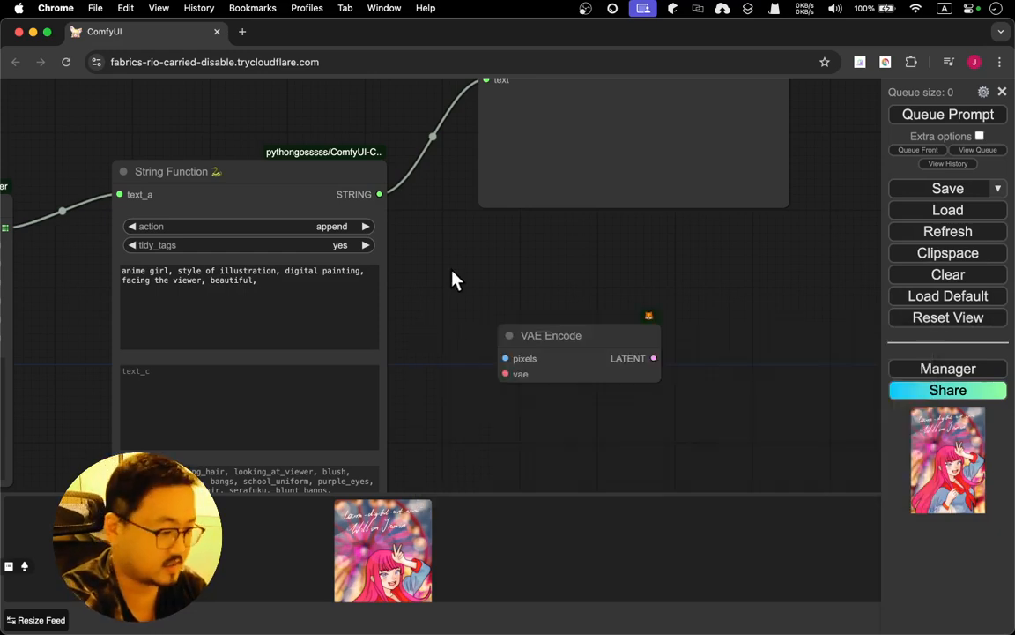
Connect Load Checkpoint's VAE output to VAE Encode's vae input and move VAE Encode slightly away from the String Function node
left_click_drag(451, 281, 401, 391)
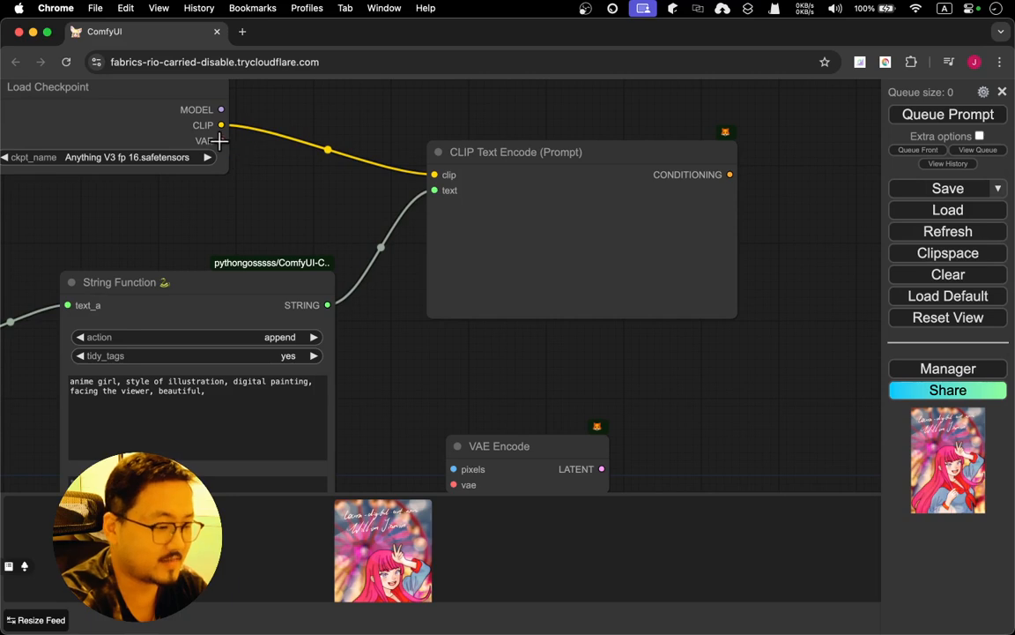
left_click_drag(220, 141, 452, 488)
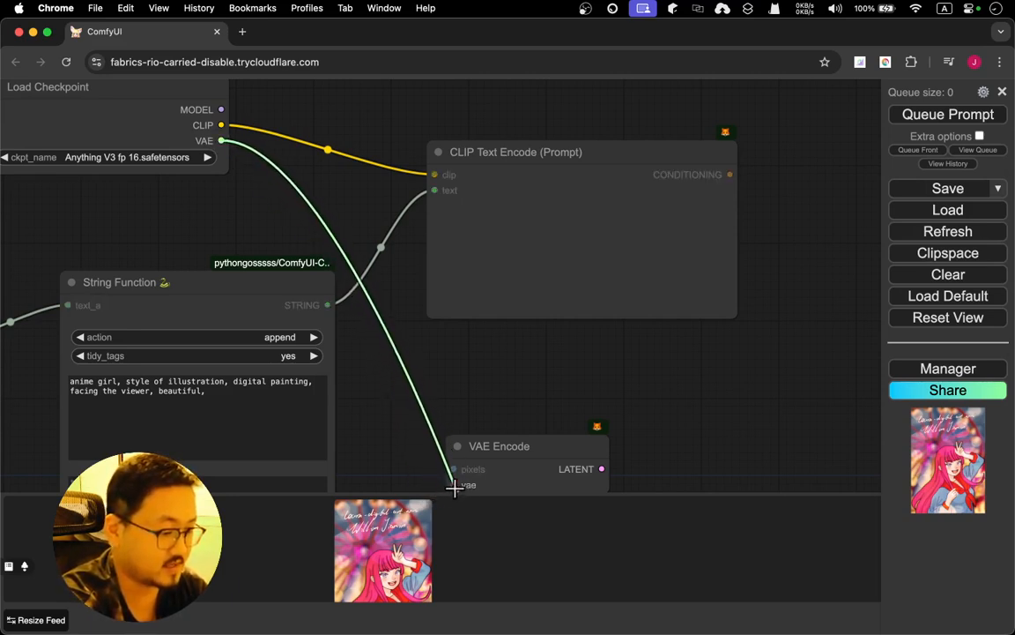
left_click_drag(512, 381, 612, 147)
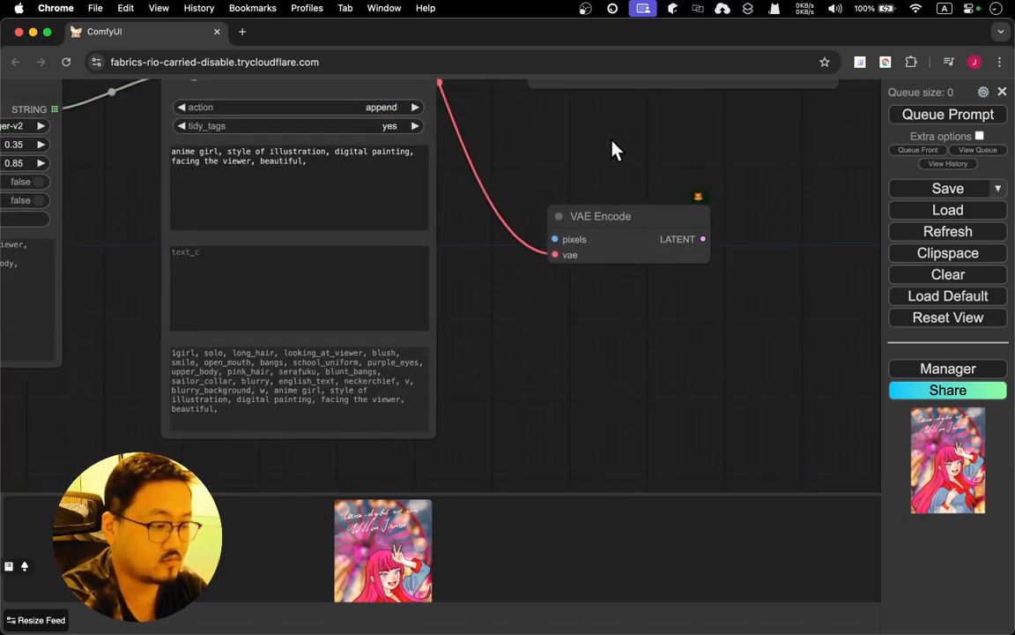
left_click_drag(617, 212, 670, 231)
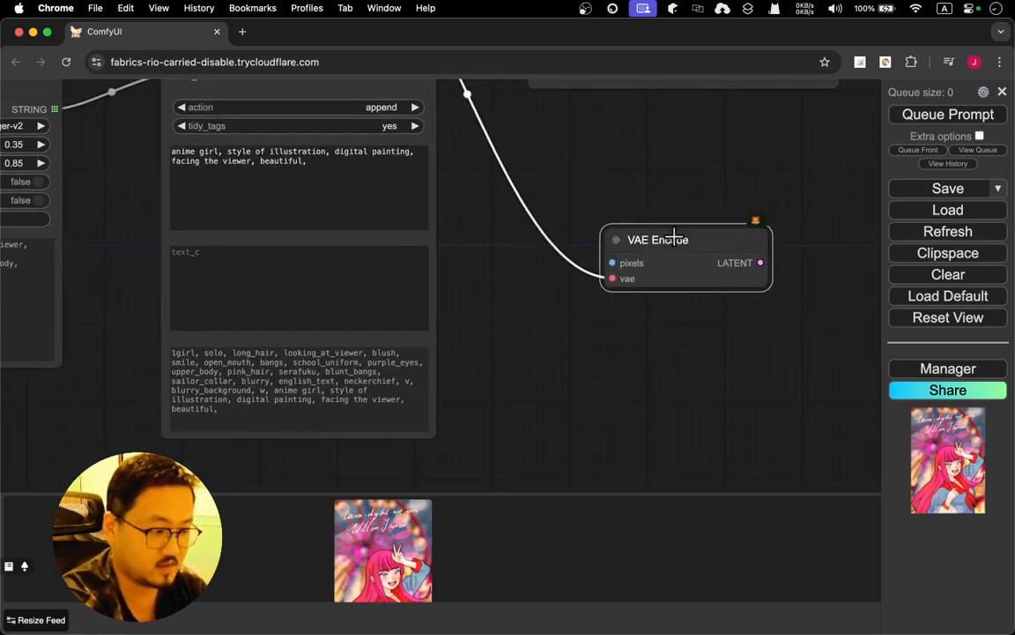
Move the Load Image node down and slightly away from the WD14 Tagger node
left_click_drag(488, 240, 776, 256)
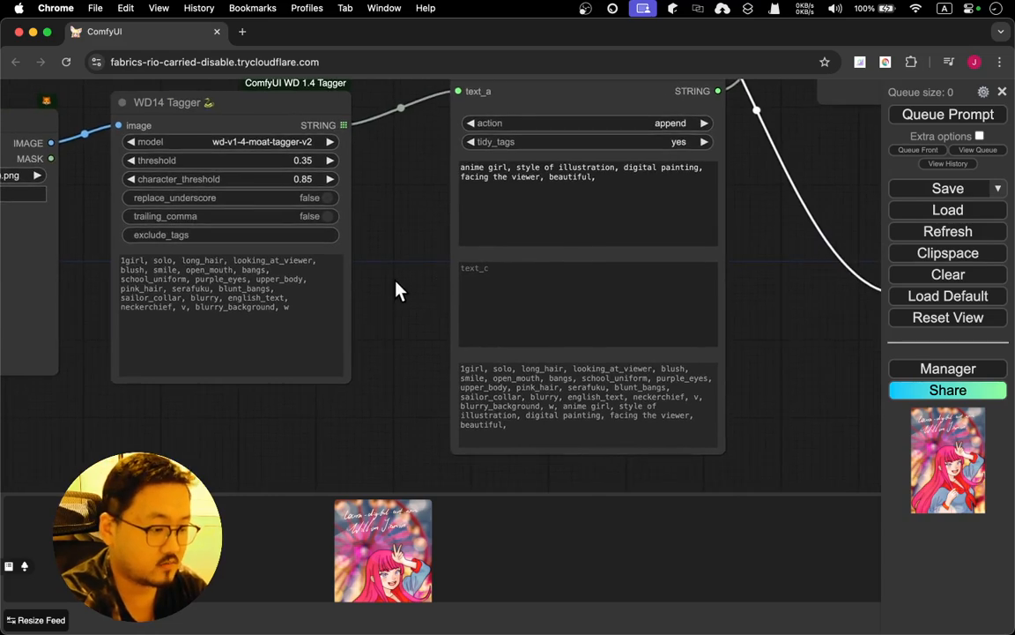
left_click_drag(397, 290, 576, 237)
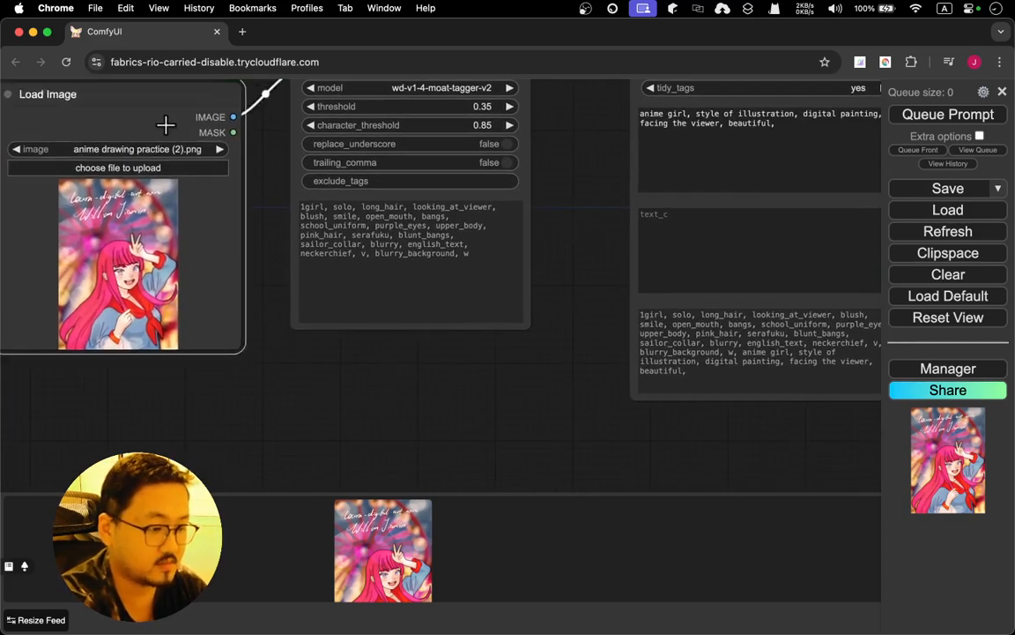
left_click_drag(165, 125, 124, 205)
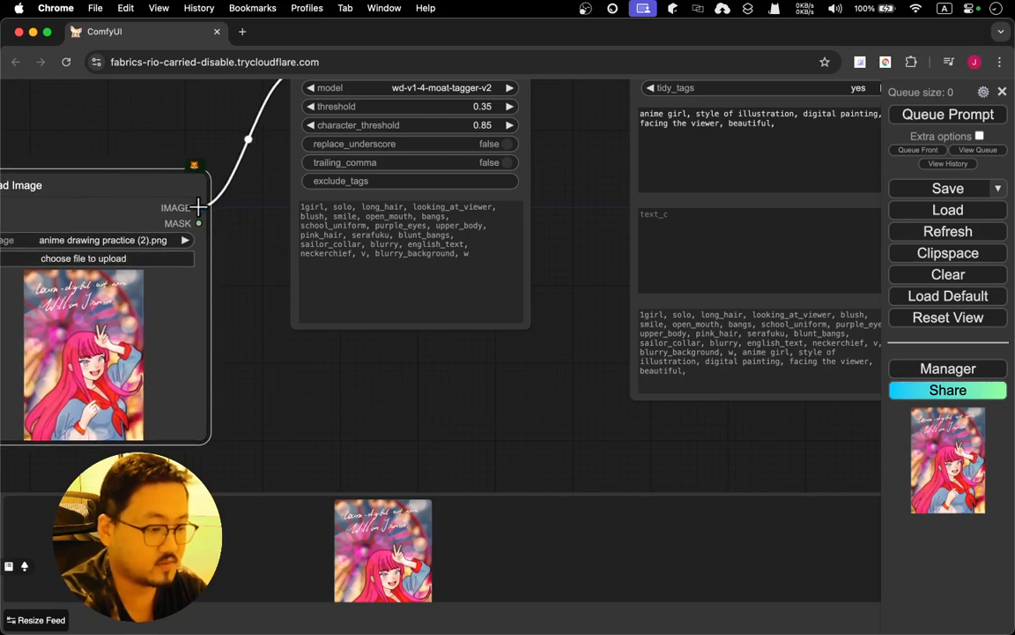
Route Load Image's IMAGE output through a new Reroute node into VAE Encode's pixels input, placing the Reroute below the String Function node
left_click_drag(199, 207, 513, 410)
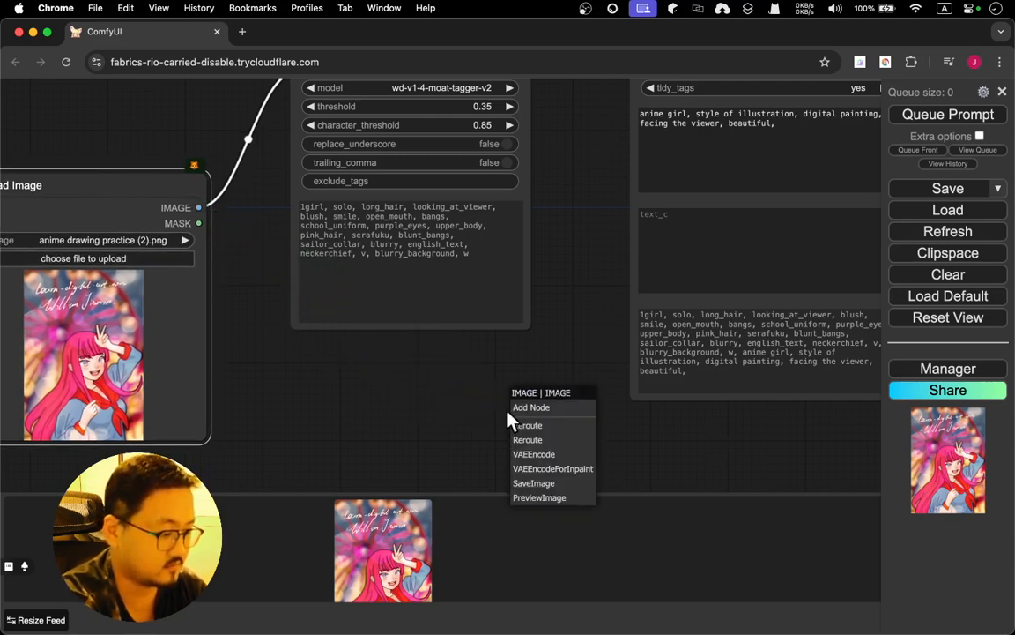
left_click(581, 430)
left_click_drag(766, 467, 293, 404)
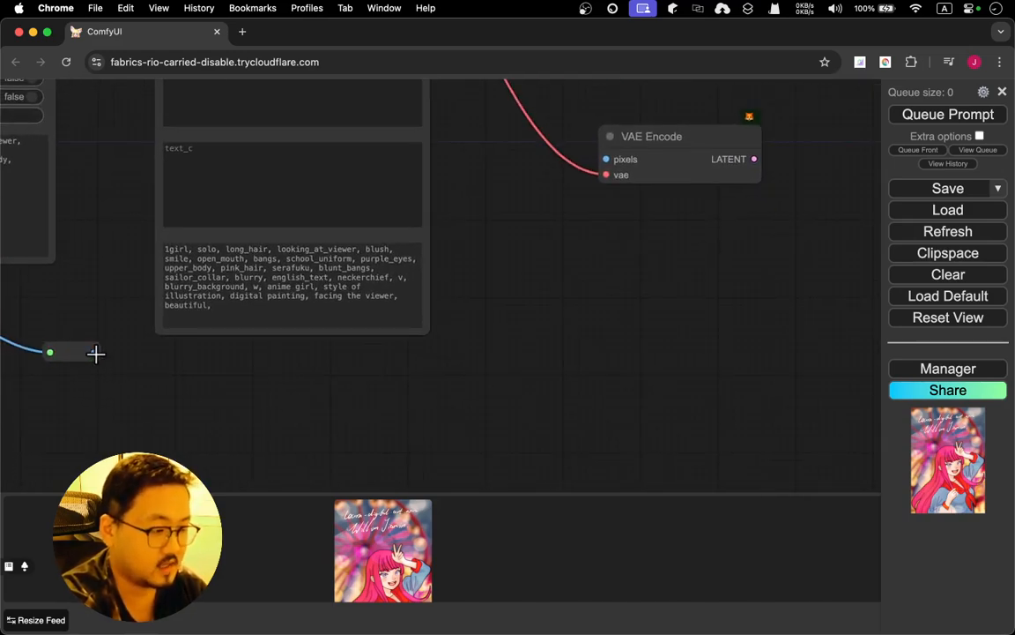
left_click_drag(93, 352, 605, 160)
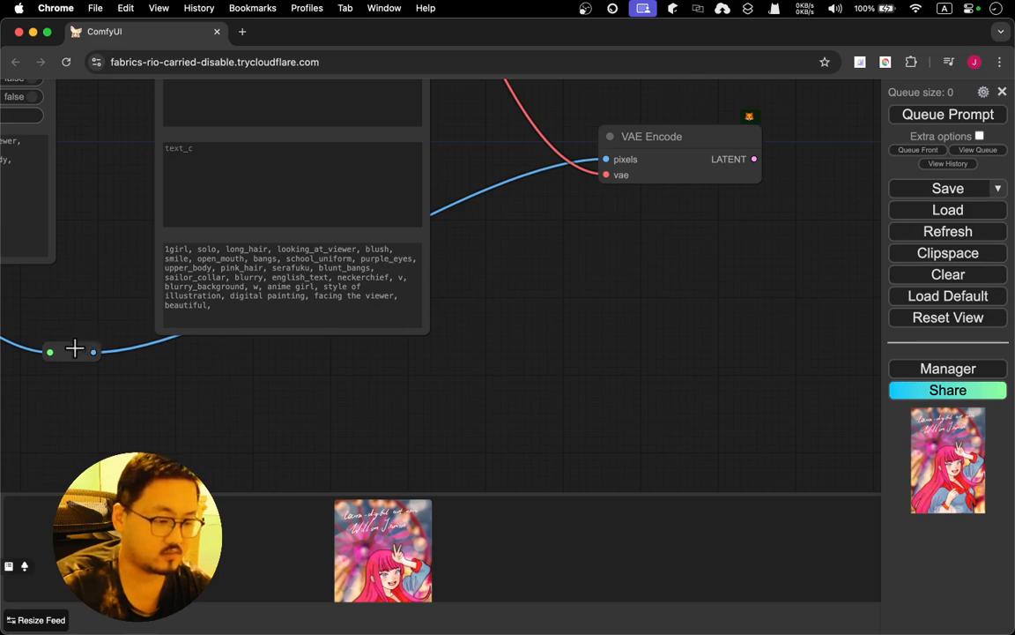
left_click_drag(75, 348, 281, 431)
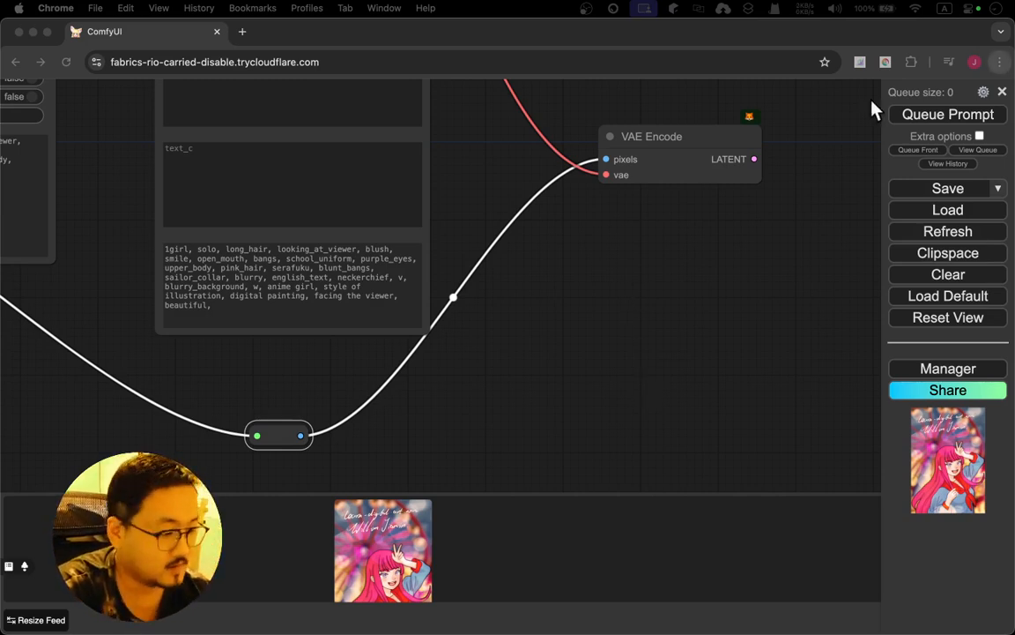
left_click(603, 270)
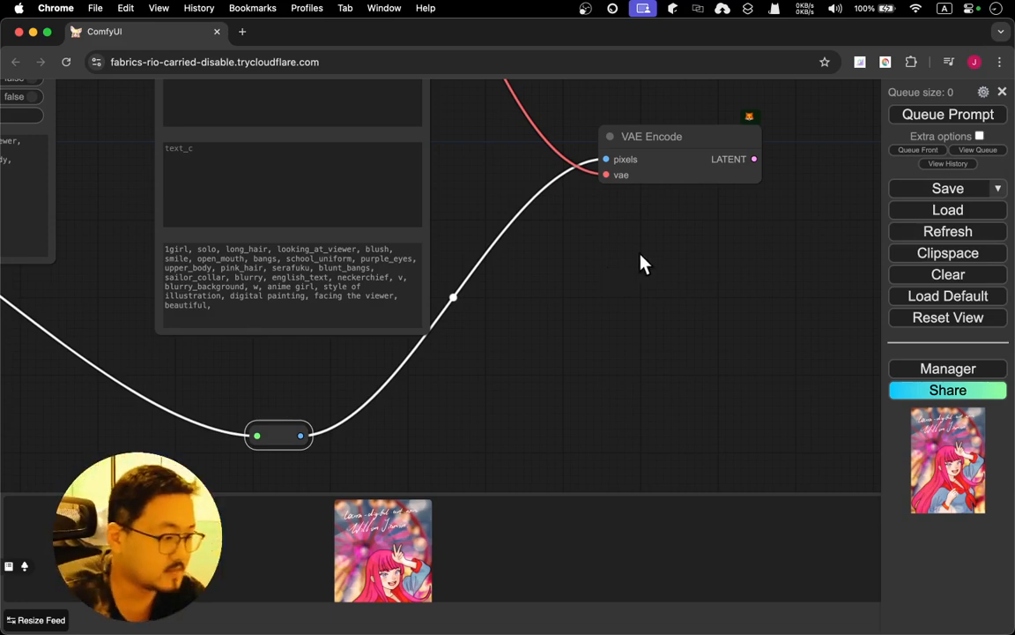
left_click_drag(642, 263, 543, 451)
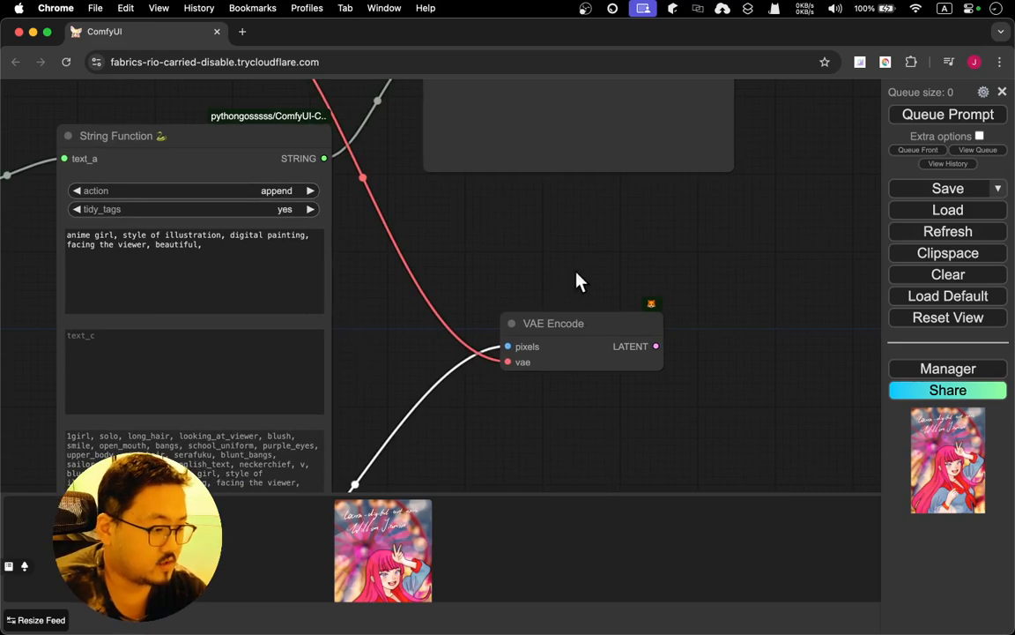
left_click_drag(578, 281, 498, 350)
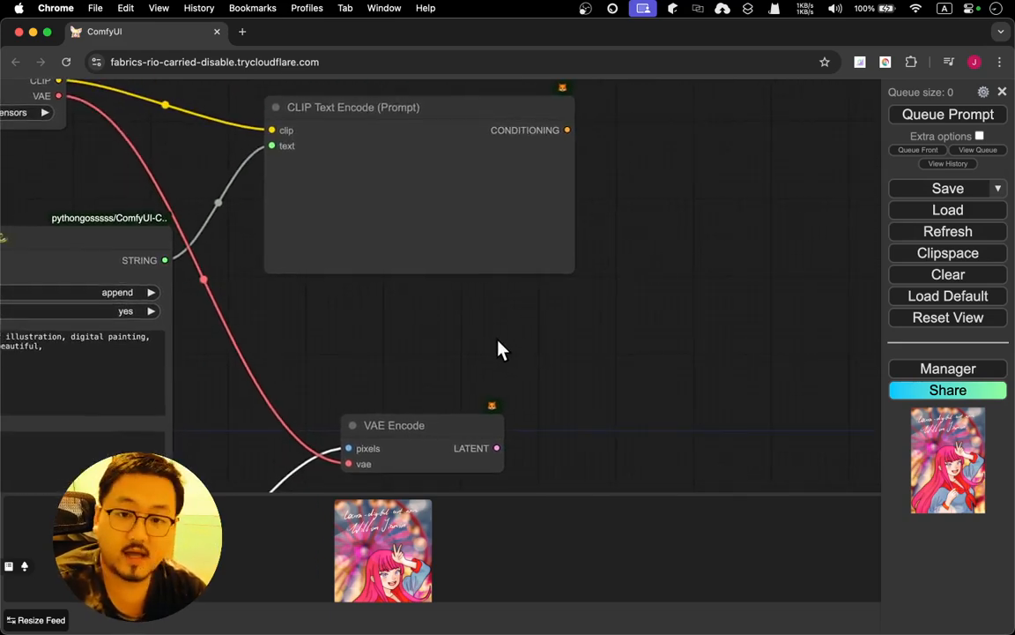
Add a second CLIP Text Encode node below the existing one and move the existing node up so the two do not overlap
scroll(498, 350, "left", 3)
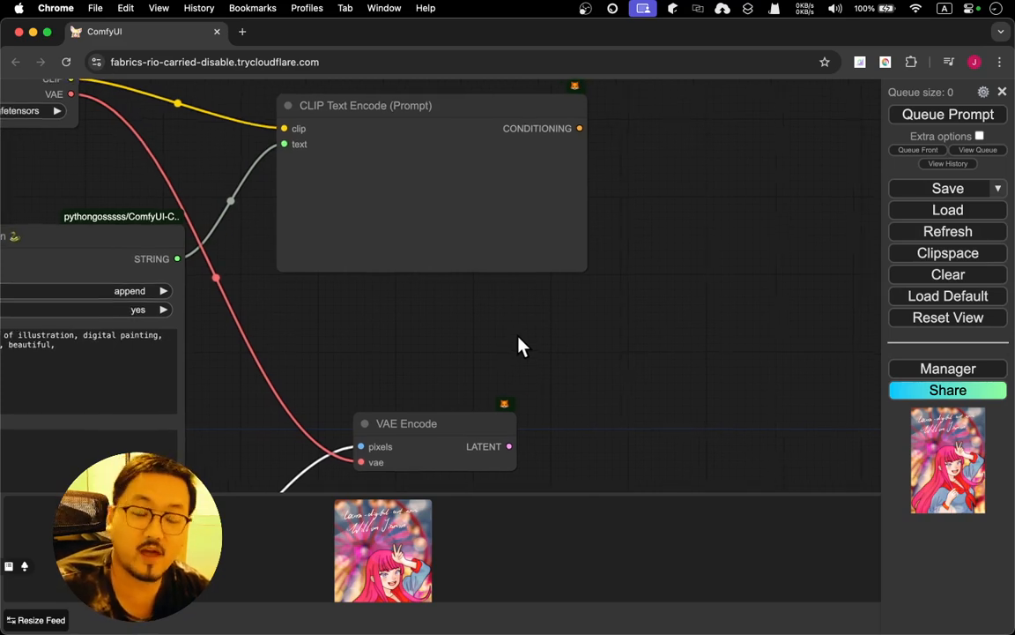
double_click(310, 317)
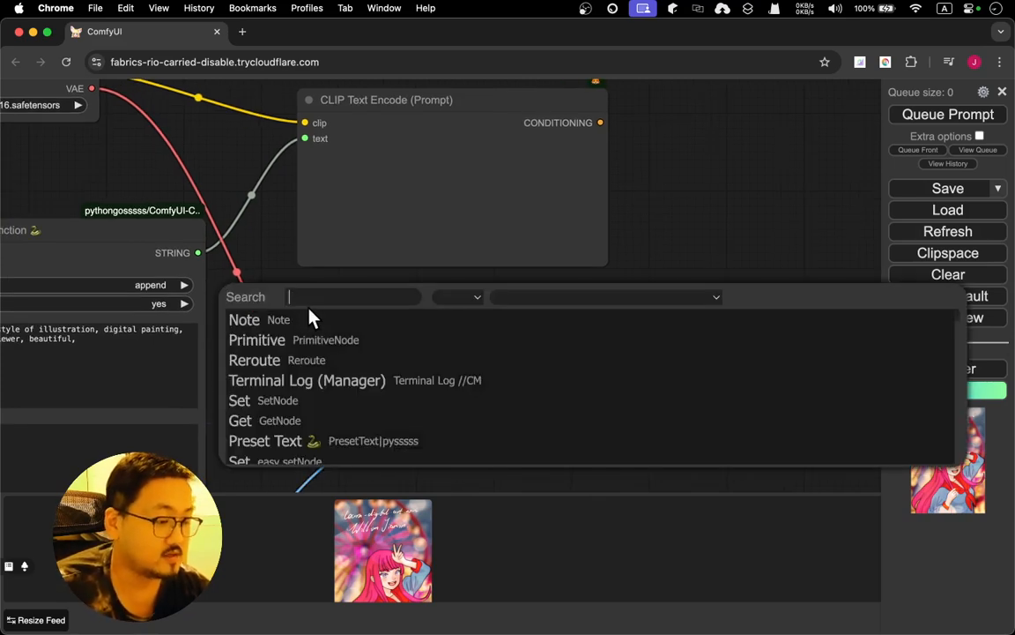
key("Escape")
double_click(386, 294)
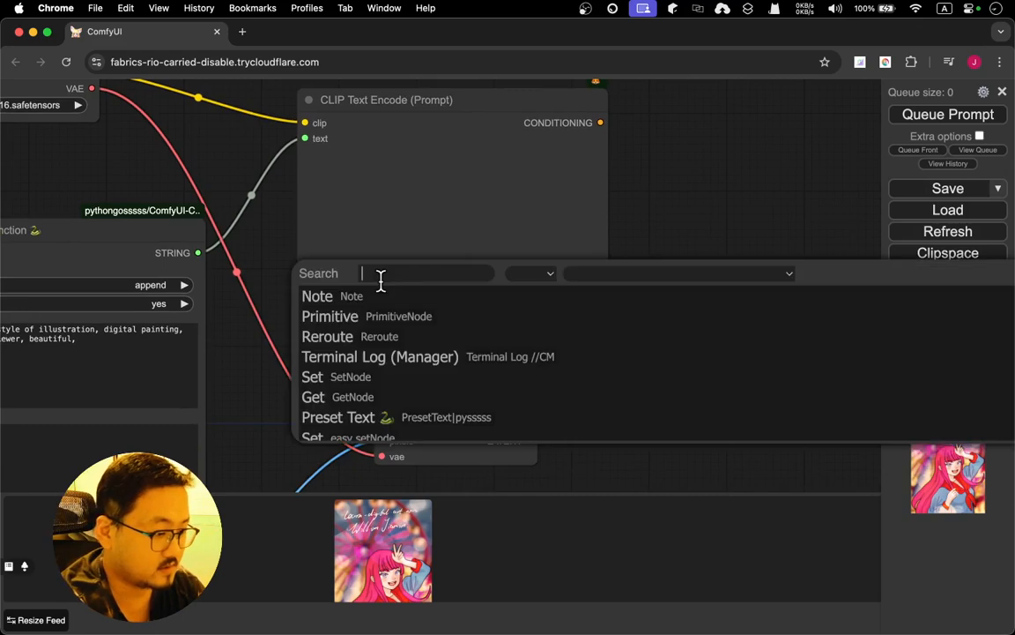
type("clip")
key("Return")
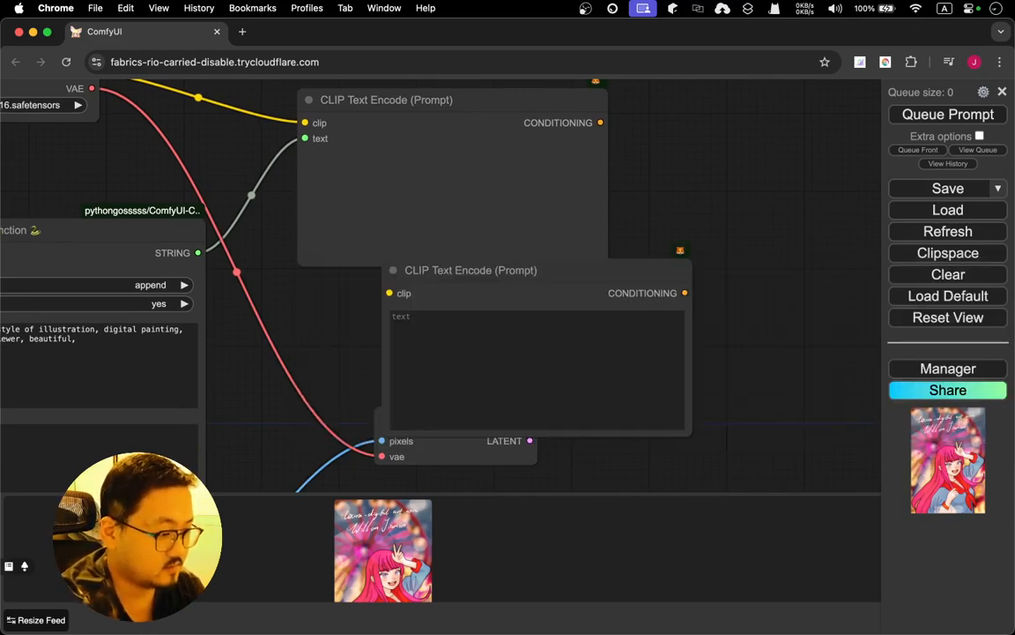
left_click(467, 123)
left_click_drag(467, 122, 548, 94)
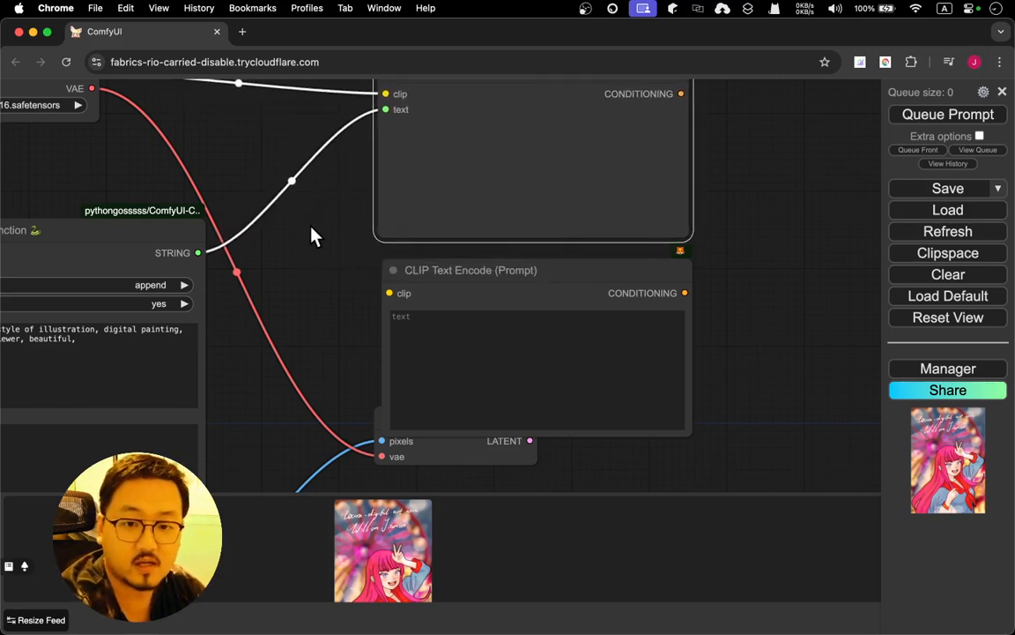
Enter the negative prompt "nsfw, ugly, bad drawing," in the new CLIP Text Encode node, with a space after each comma between terms
left_click(435, 333)
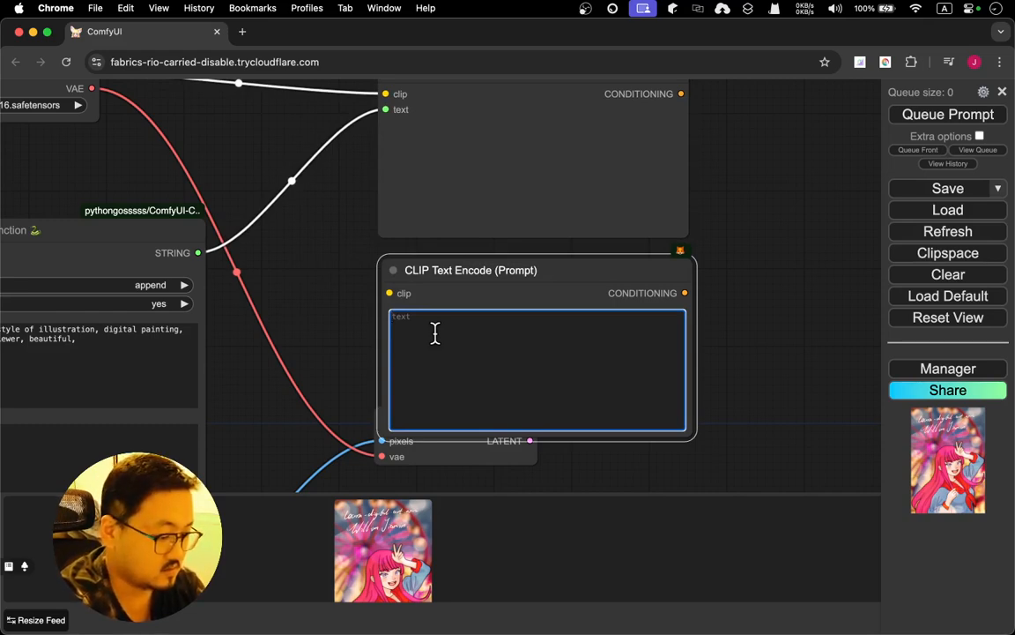
type("ns")
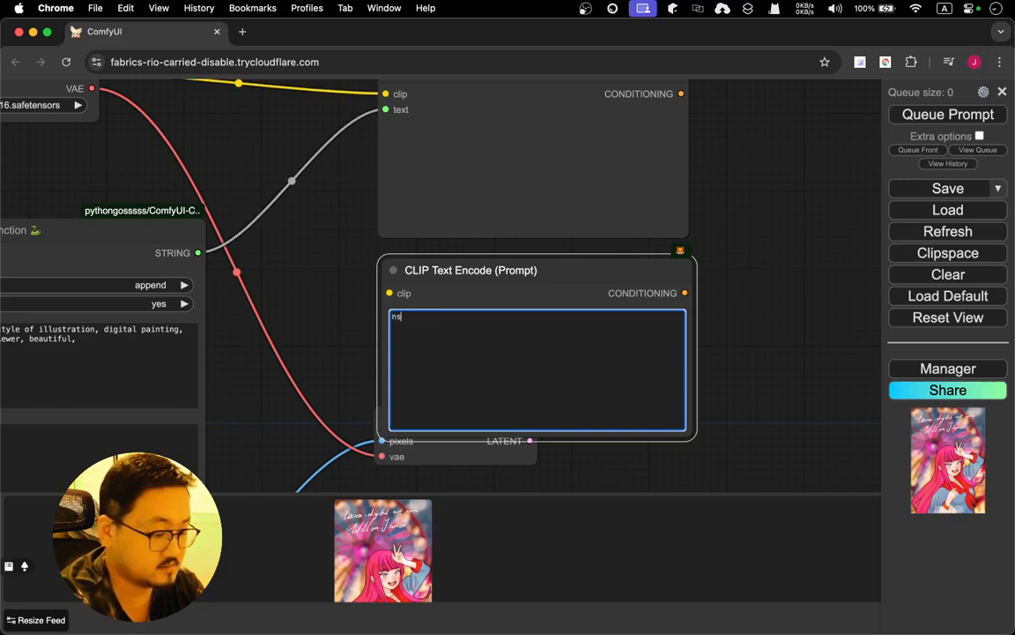
type("fw,")
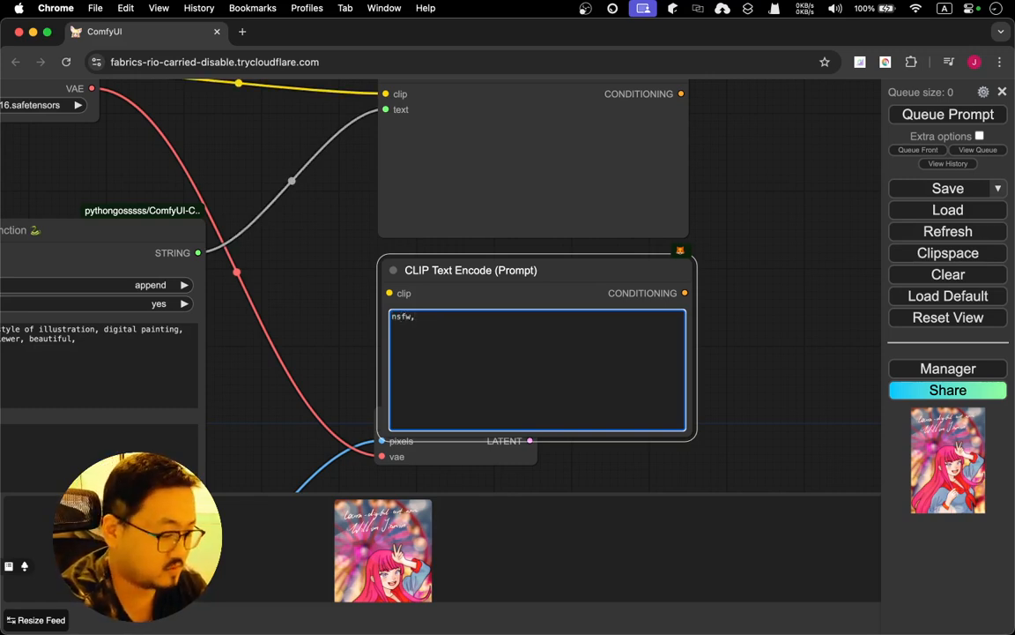
type("u")
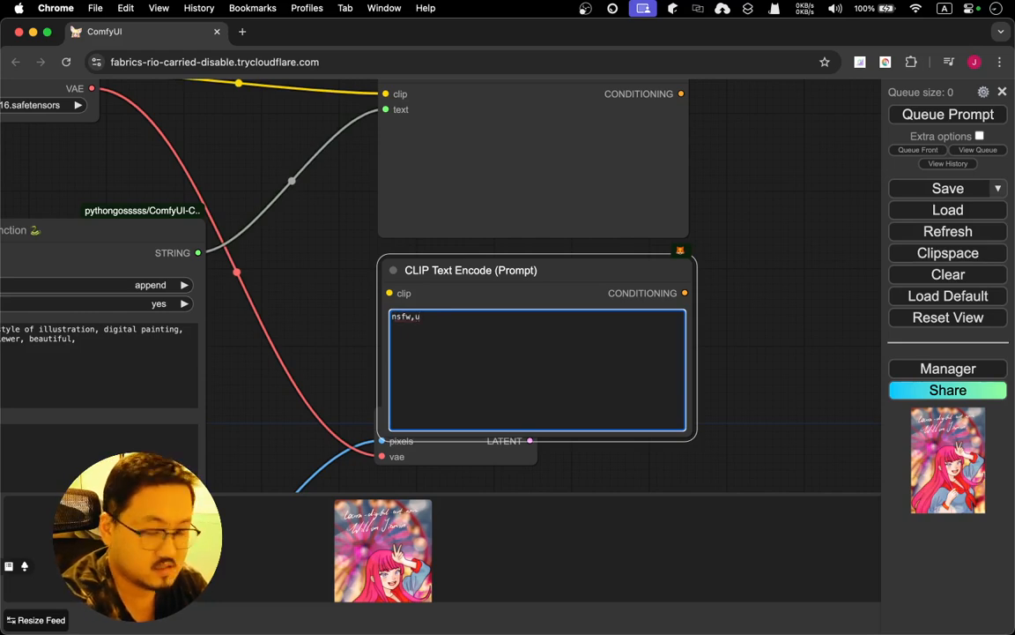
type("gly,")
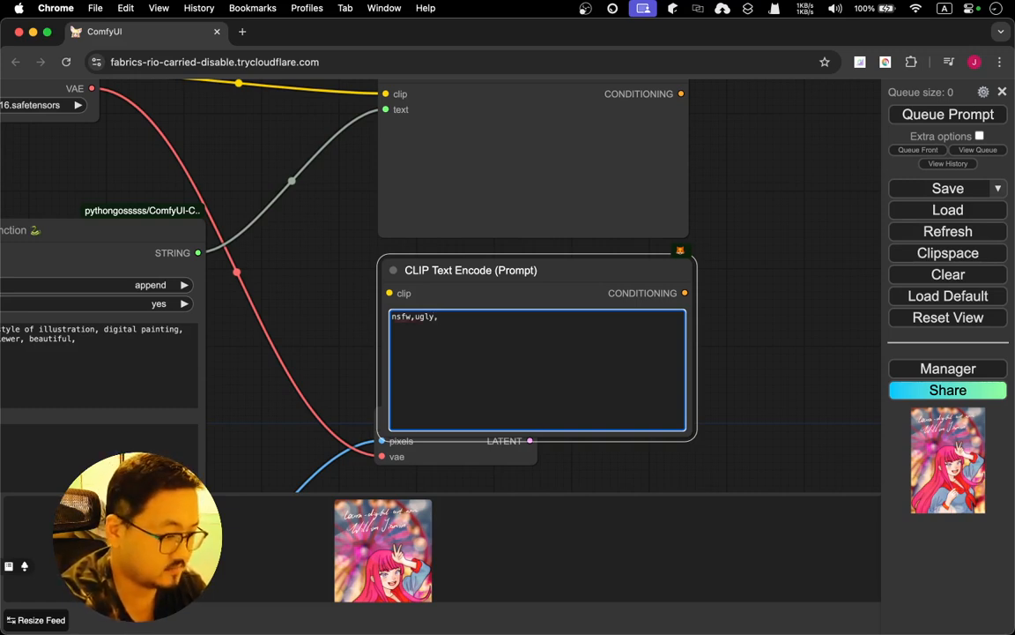
type(" ba")
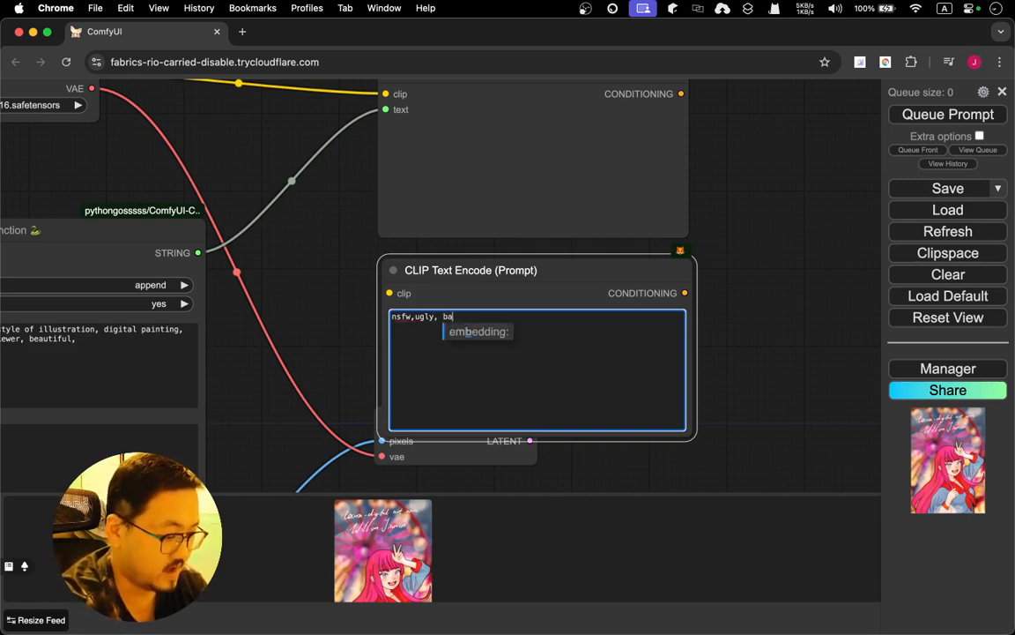
type("d drawing")
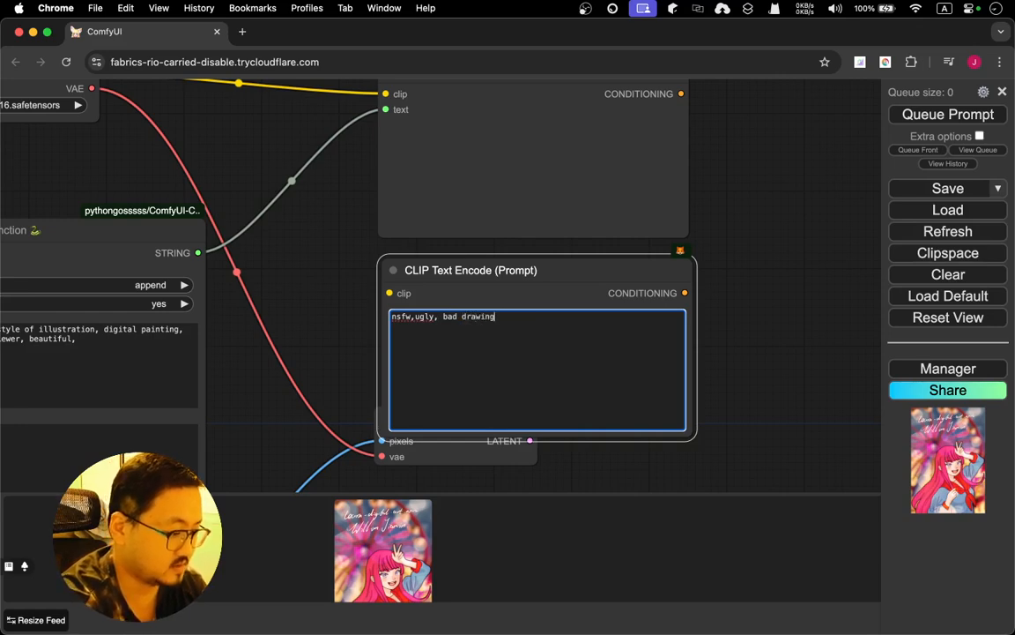
type(",")
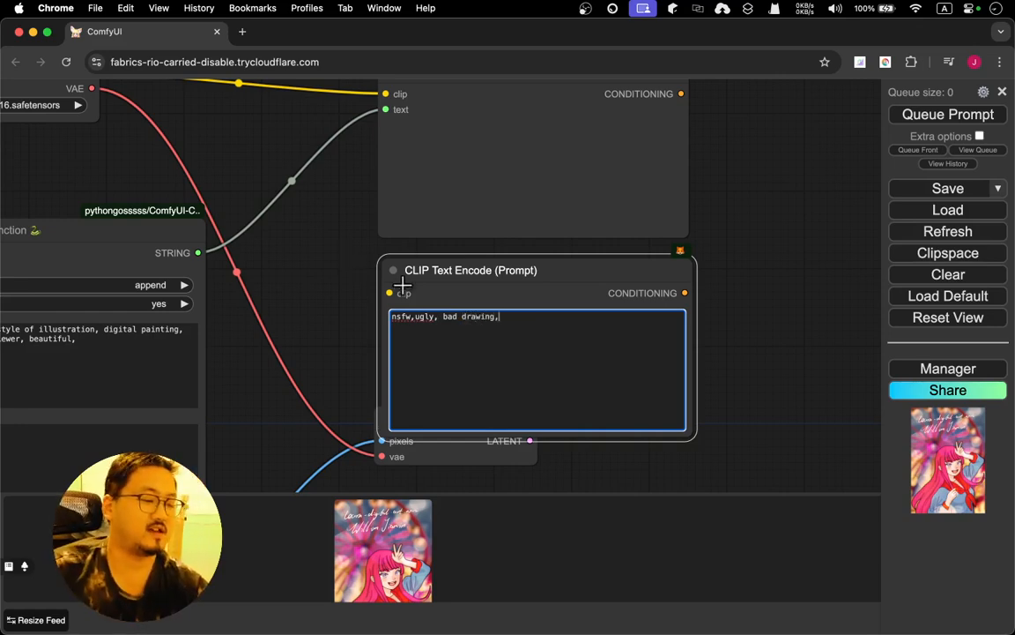
right_click(401, 316)
left_click(398, 329)
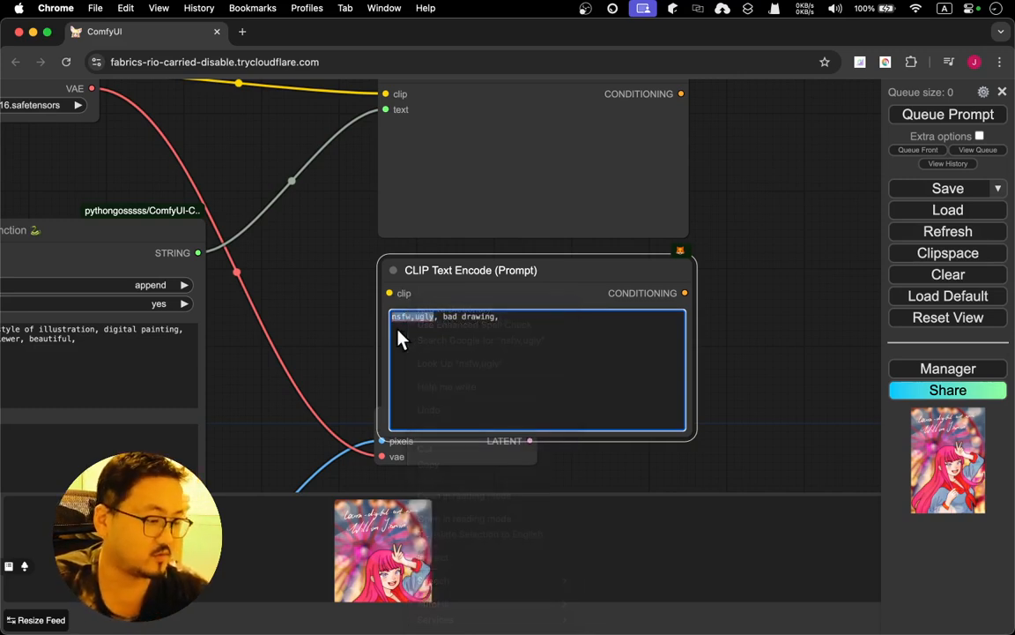
left_click(415, 318)
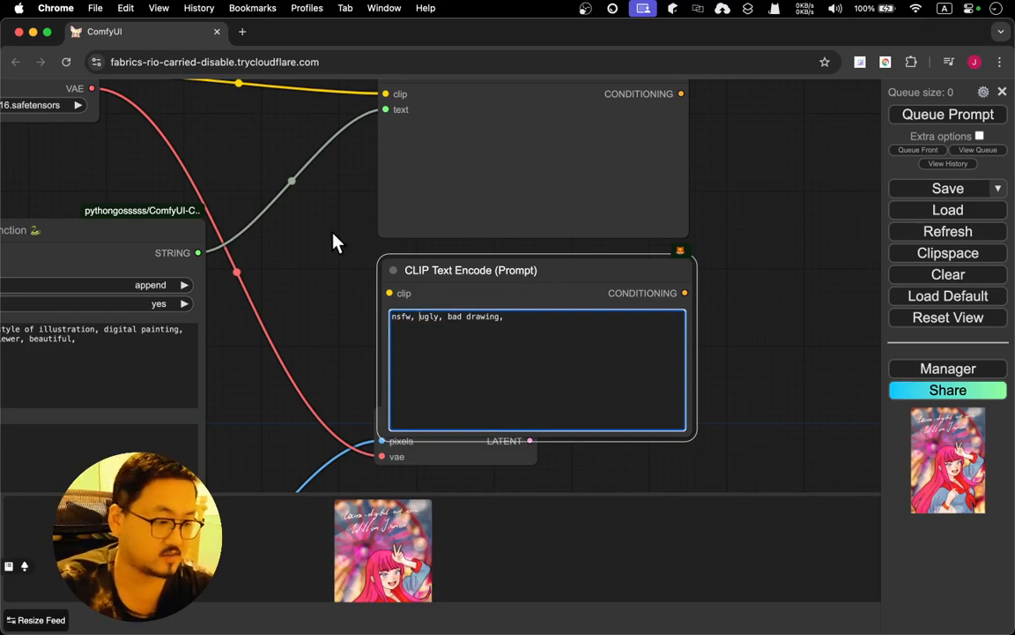
Connect Load Checkpoint's CLIP output to the clip input of the negative-prompt CLIP Text Encode node
left_click_drag(333, 242, 504, 277)
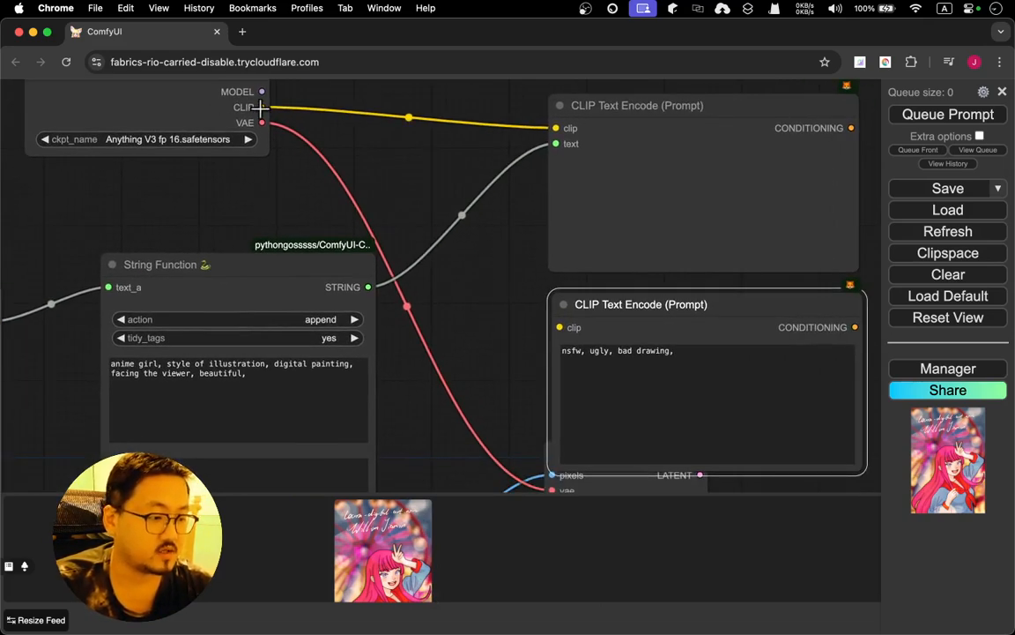
left_click_drag(262, 106, 561, 327)
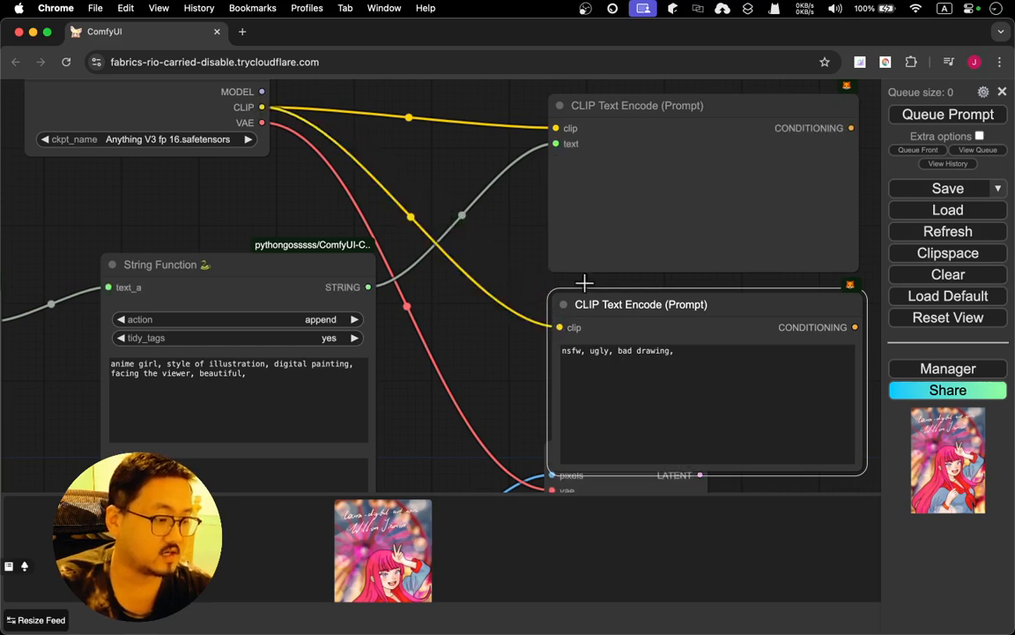
Add a KSampler node in the empty area beside the outputs of the two CLIP Text Encode nodes
left_click_drag(437, 133, 361, 173)
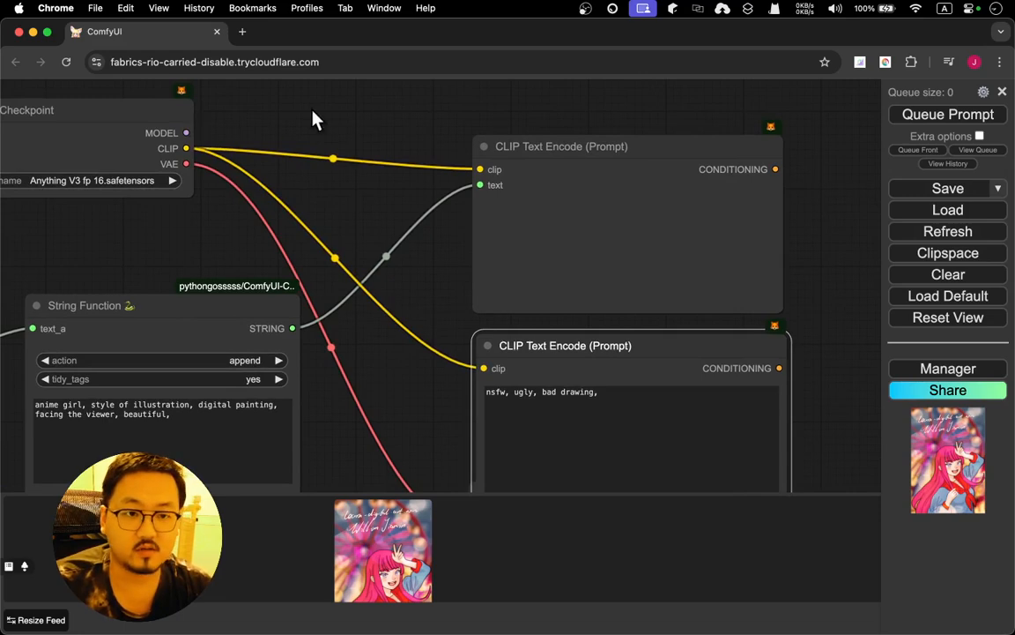
left_click_drag(619, 118, 240, 117)
double_click(520, 166)
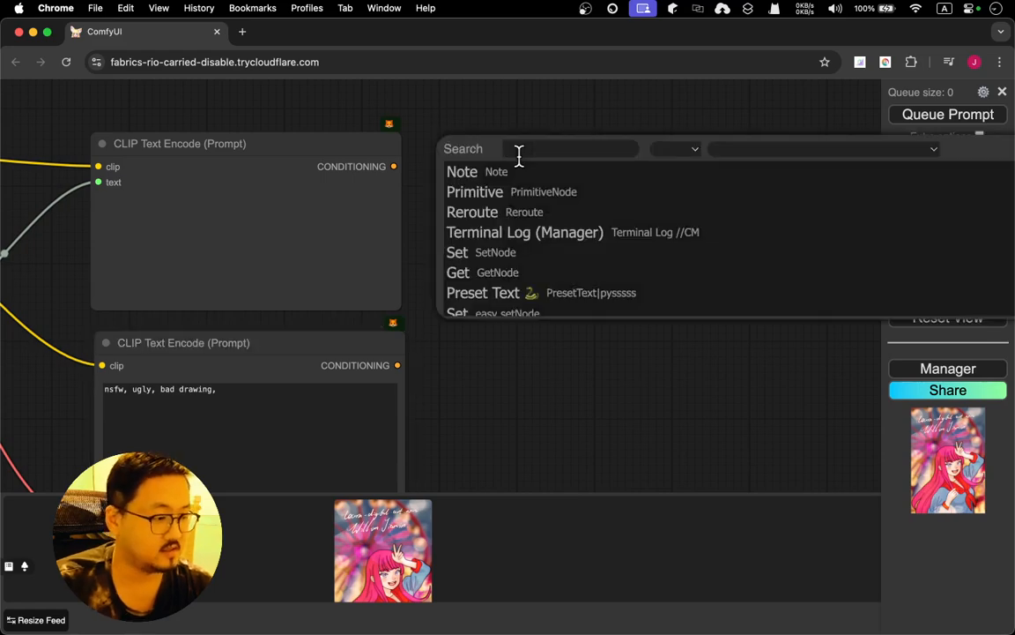
type("ksam")
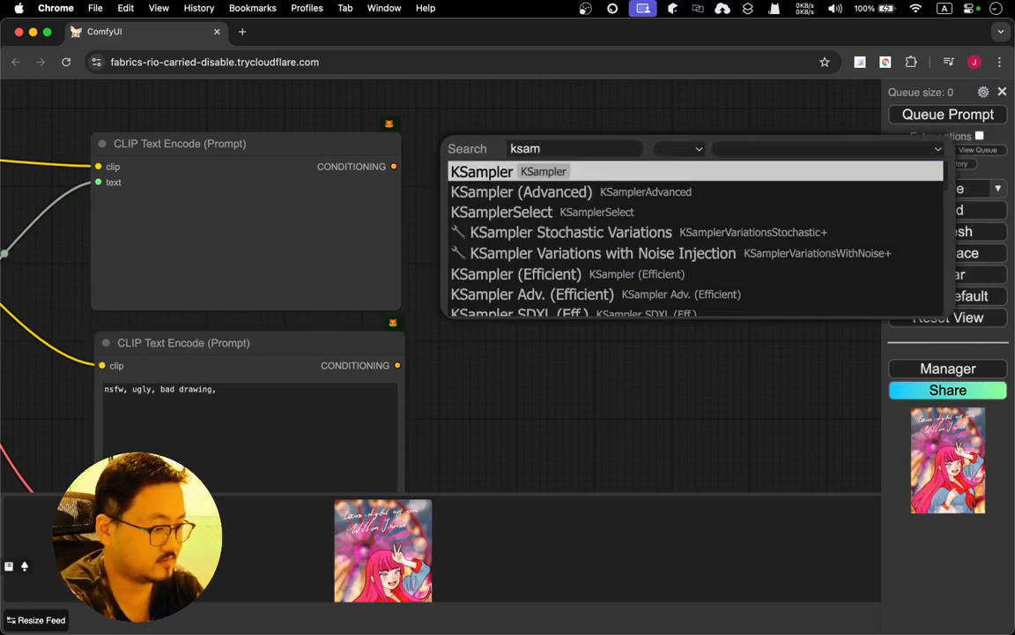
key("Return")
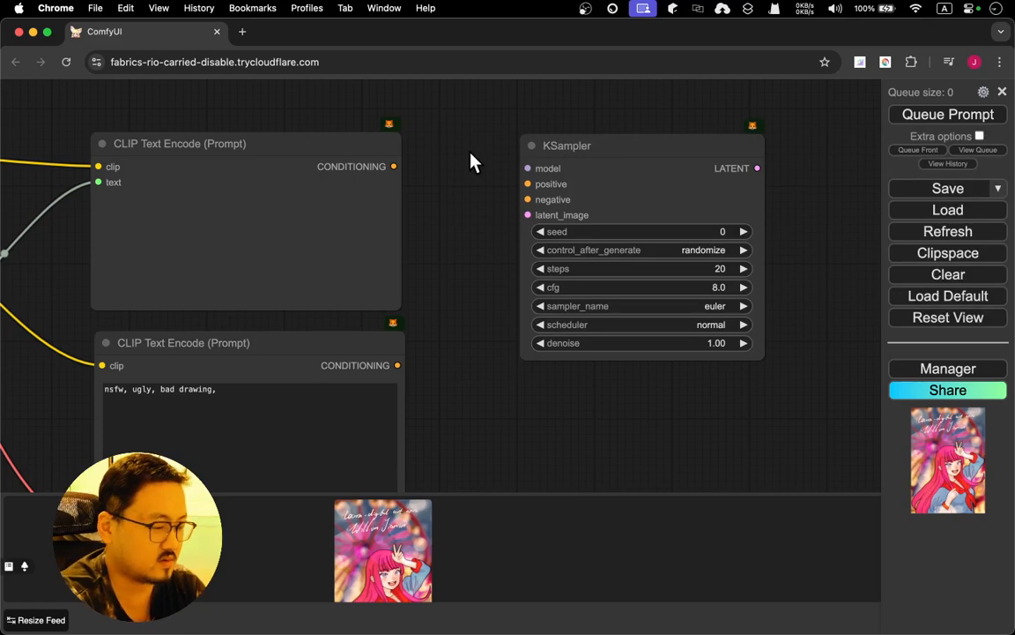
Connect the upper CLIP Text Encode's CONDITIONING to KSampler's positive input and the negative-prompt node's CONDITIONING to its negative input
left_click_drag(473, 163, 422, 143)
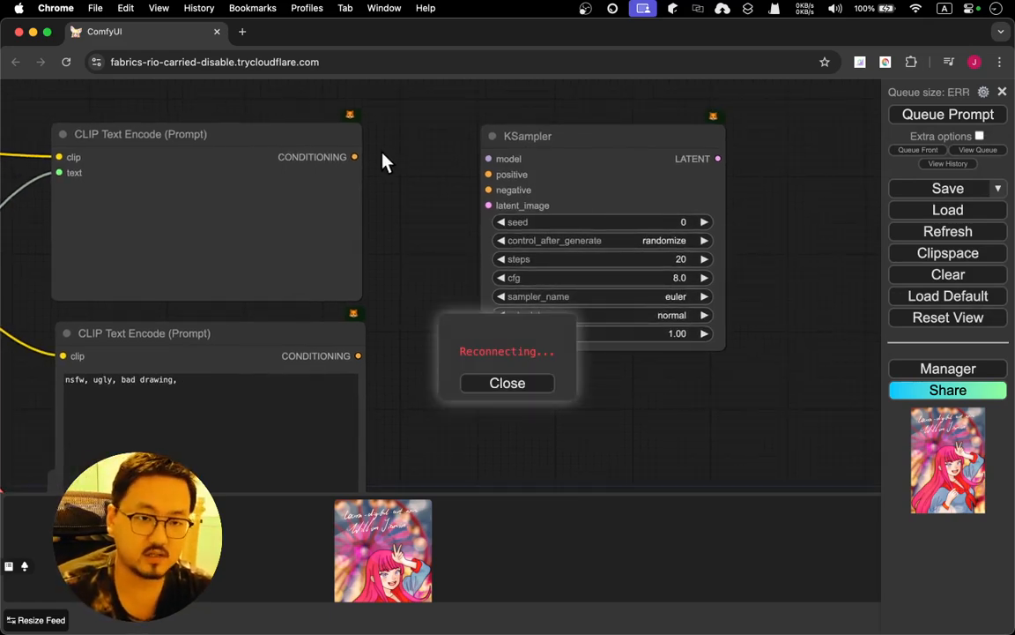
left_click_drag(355, 157, 489, 175)
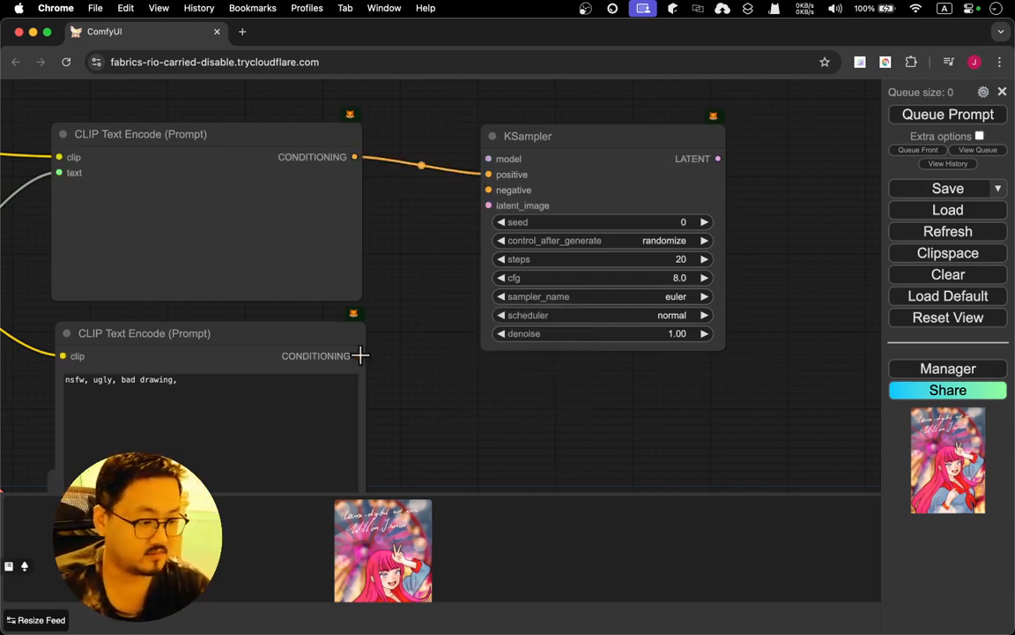
left_click_drag(358, 355, 489, 189)
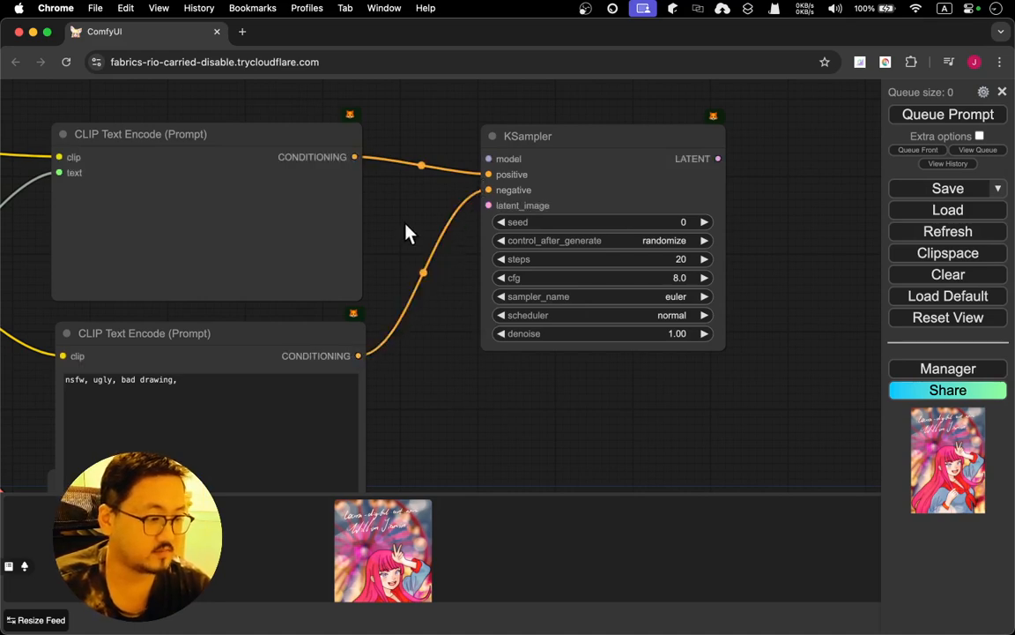
Move KSampler slightly away from the CLIP Text Encode nodes and connect Load Checkpoint's MODEL output to its model input
left_click_drag(596, 141, 640, 141)
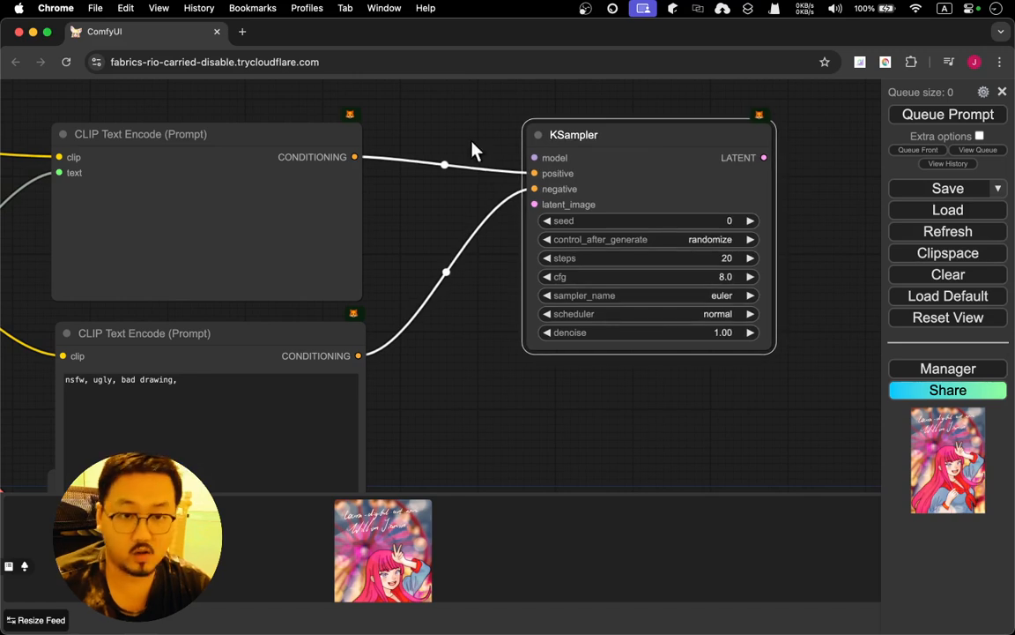
left_click_drag(407, 136, 691, 139)
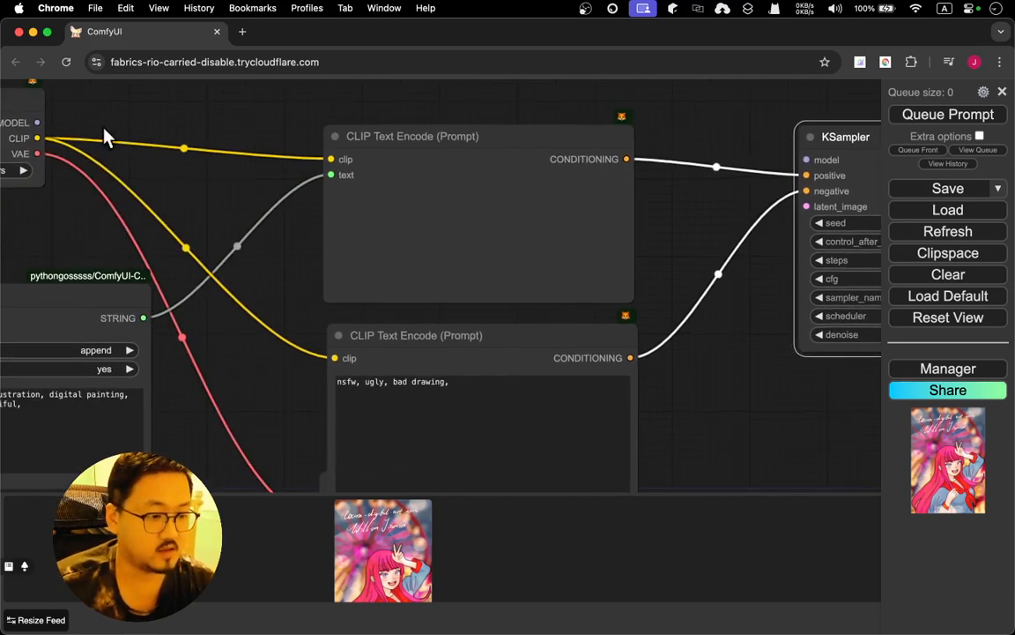
left_click_drag(35, 118, 804, 159)
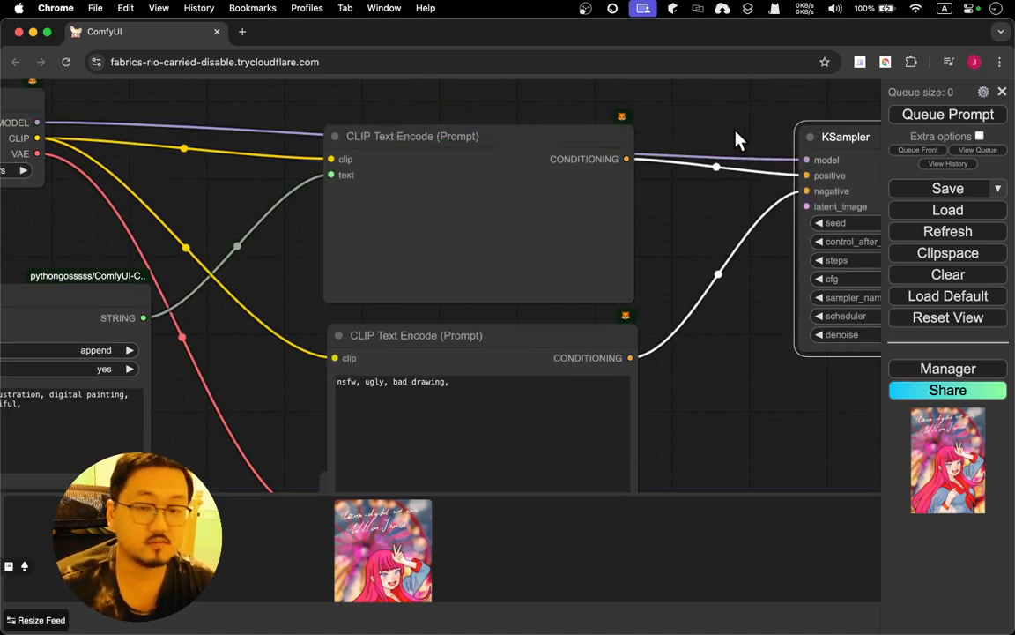
Move the VAE Encode node out from under the negative-prompt CLIP Text Encode node into the empty area below it
left_click_drag(735, 139, 390, 124)
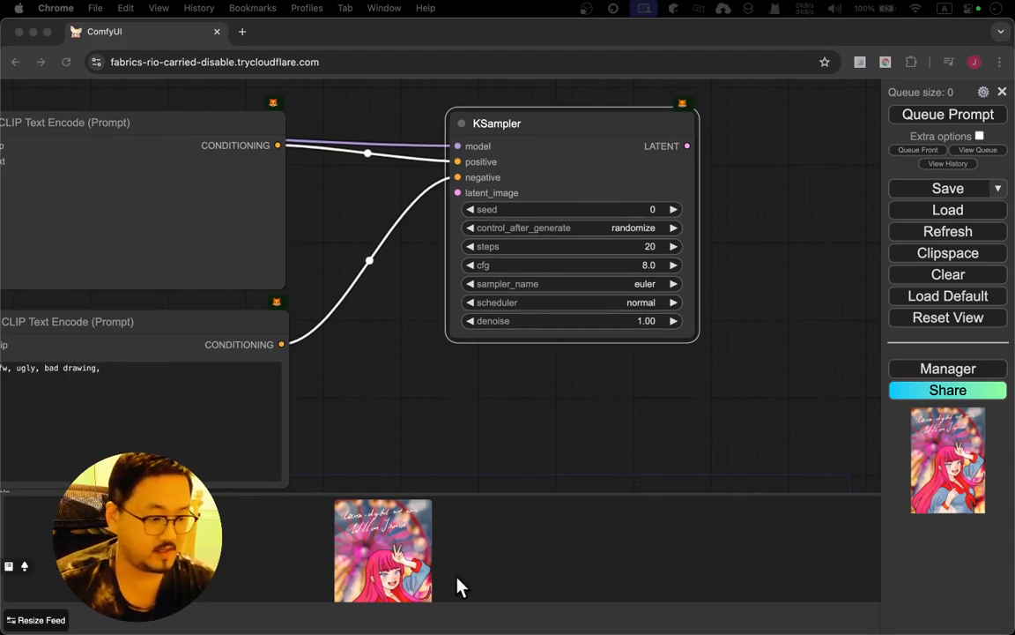
left_click(356, 448)
left_click_drag(357, 448, 506, 263)
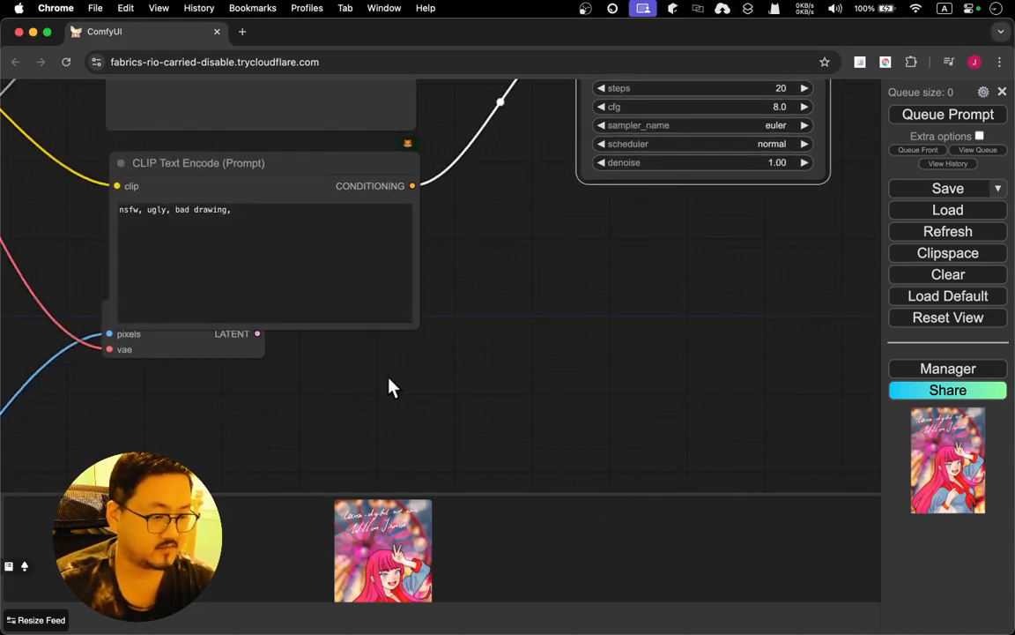
left_click_drag(365, 402, 489, 368)
left_click(326, 304)
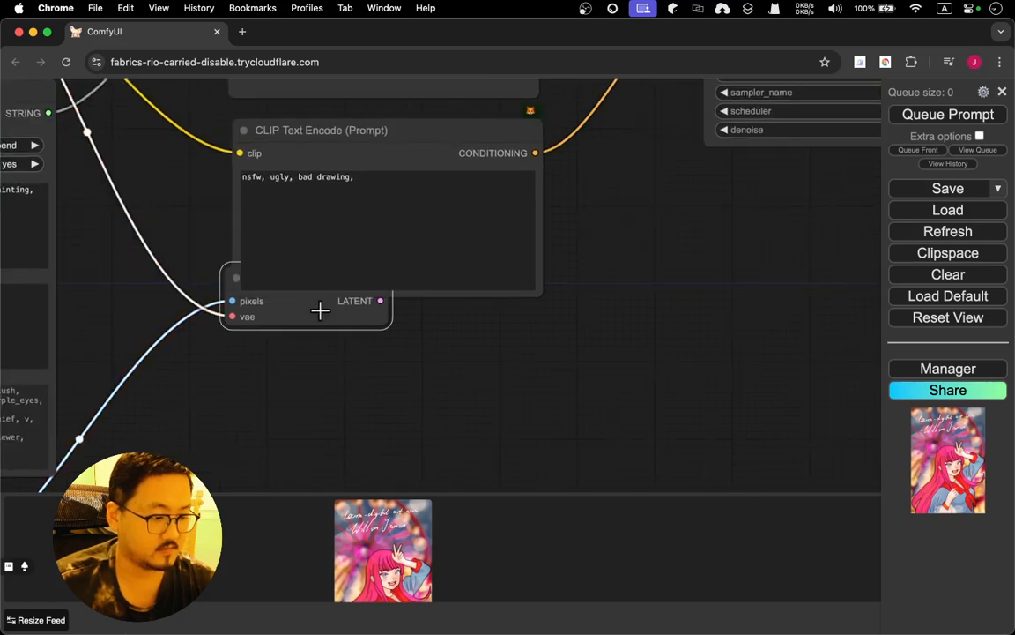
left_click_drag(326, 305, 414, 383)
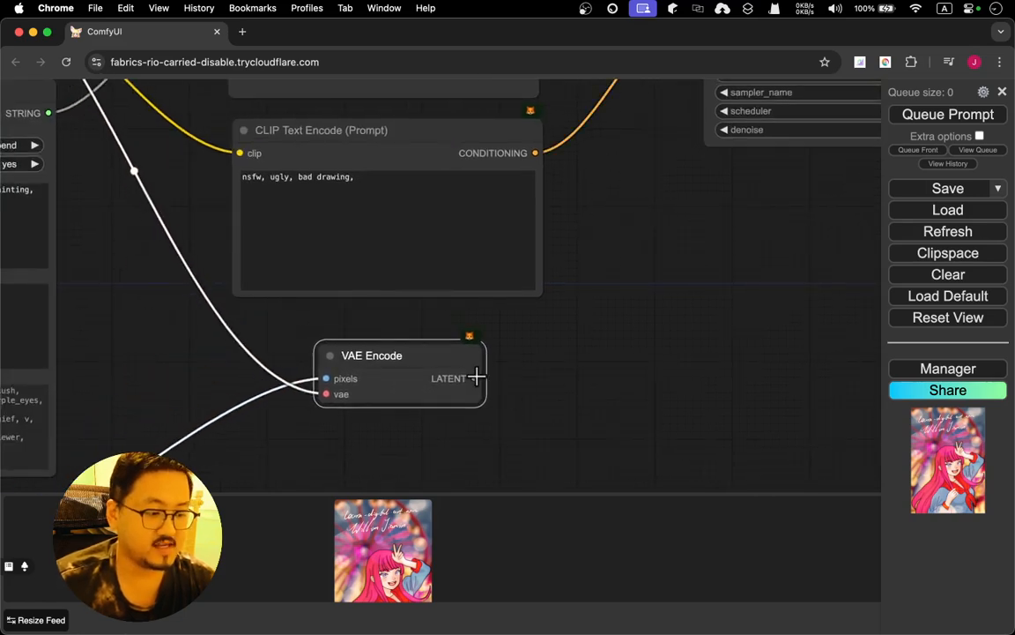
Move the Load Image node directly below the WD14 Tagger node, closer to the Reroute node
left_click_drag(116, 353, 504, 353)
scroll(483, 405, "up", 5)
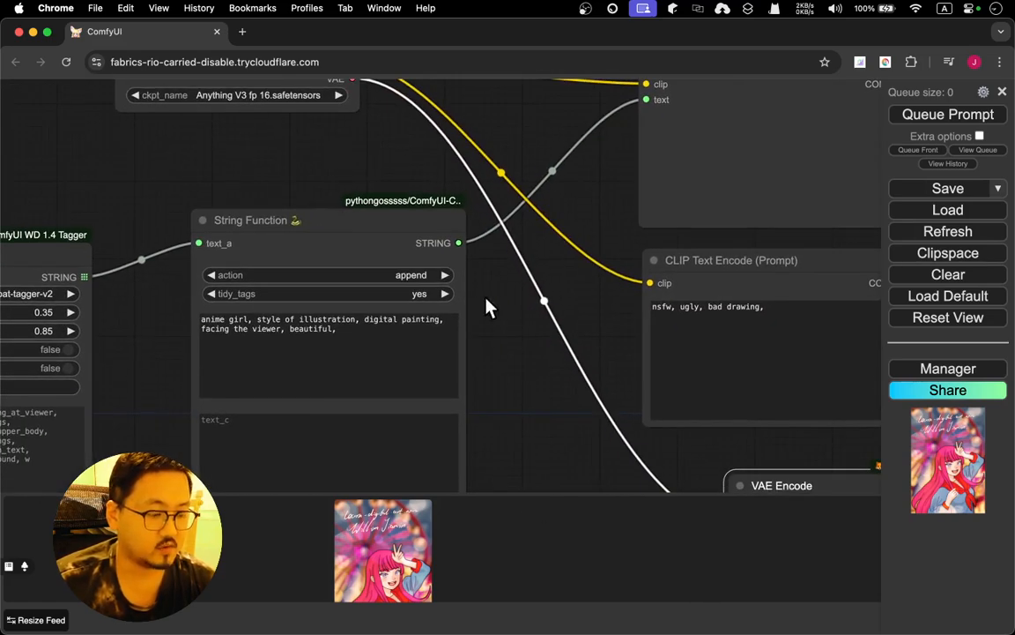
left_click_drag(510, 363, 489, 177)
left_click_drag(525, 306, 808, 211)
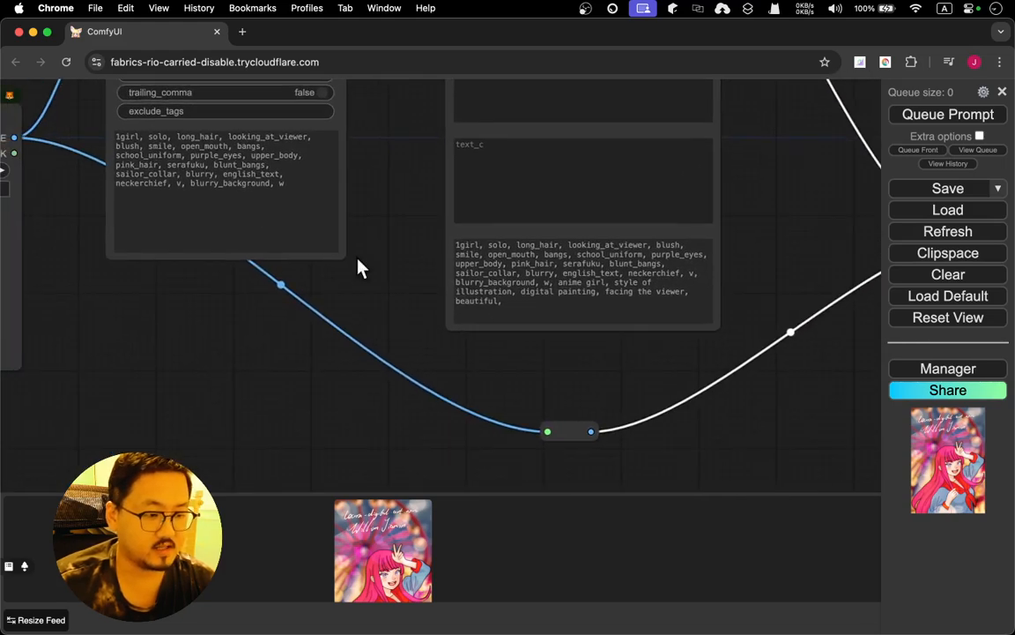
left_click(13, 283)
left_click_drag(109, 414, 345, 450)
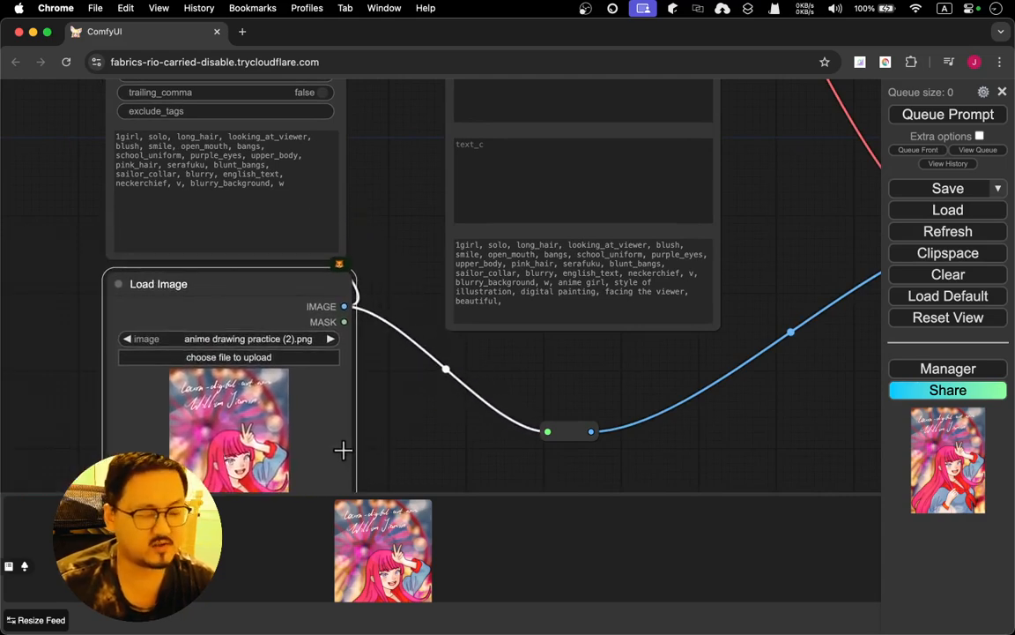
left_click_drag(426, 451, 391, 336)
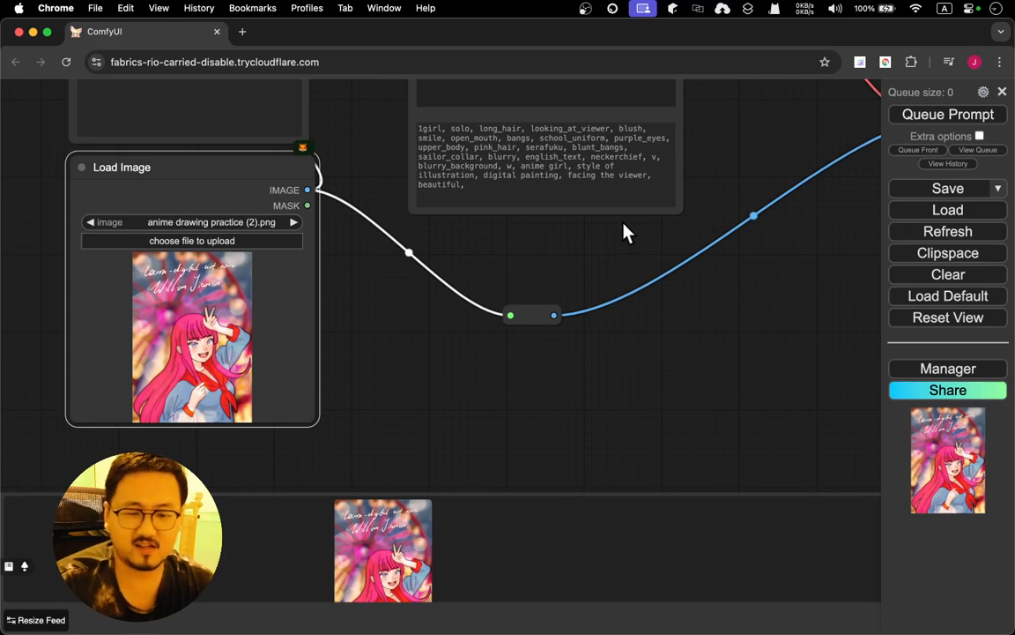
Connect VAE Encode's LATENT output to KSampler's latent_image input through a Reroute node placed between them
left_click_drag(738, 185, 567, 256)
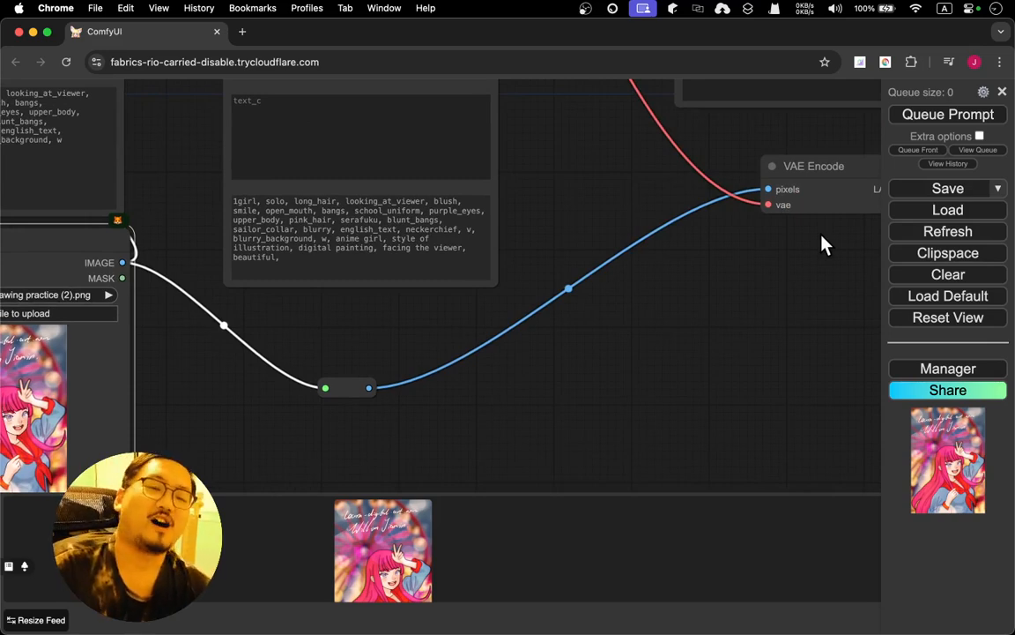
left_click_drag(822, 245, 551, 275)
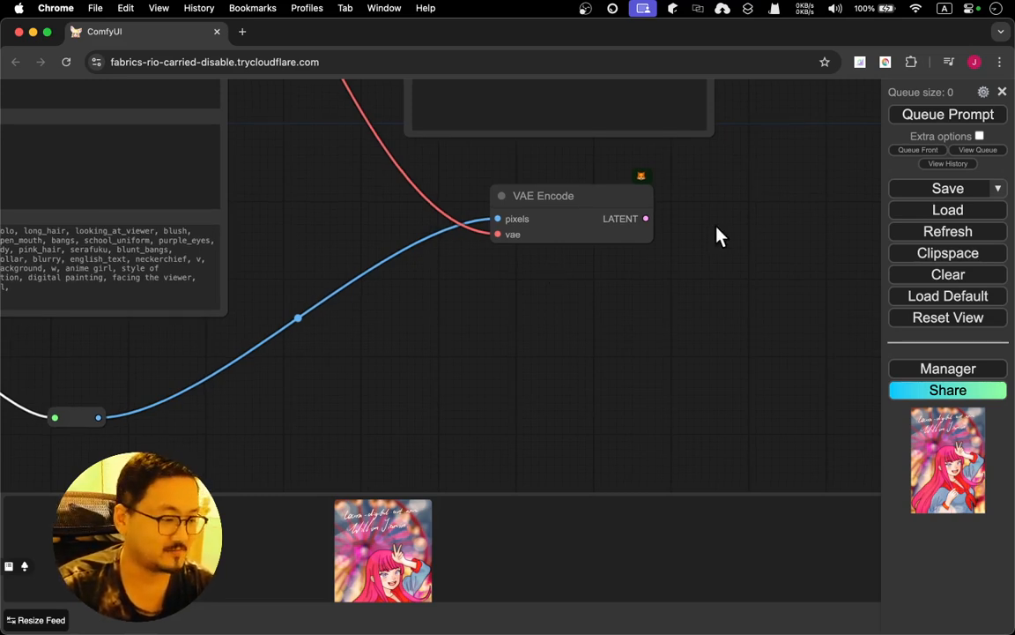
left_click_drag(716, 231, 442, 422)
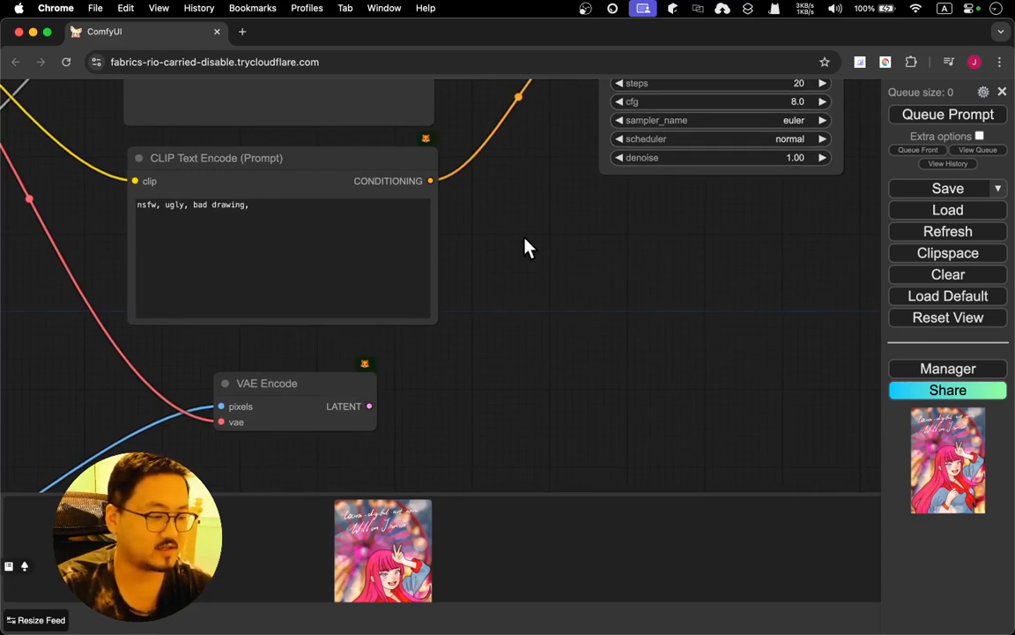
left_click_drag(526, 245, 483, 199)
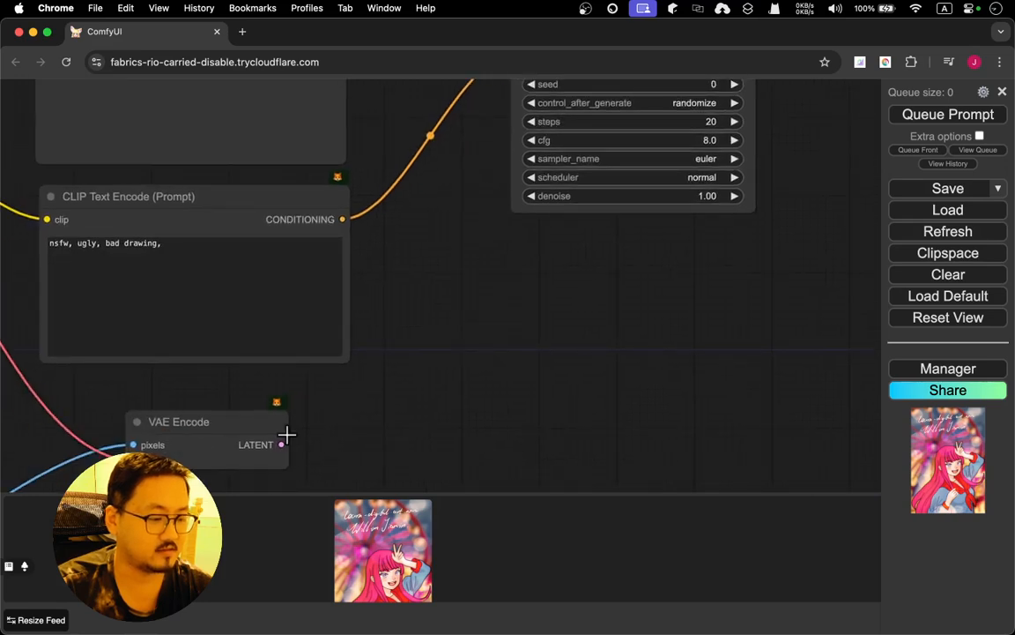
left_click_drag(282, 445, 441, 209)
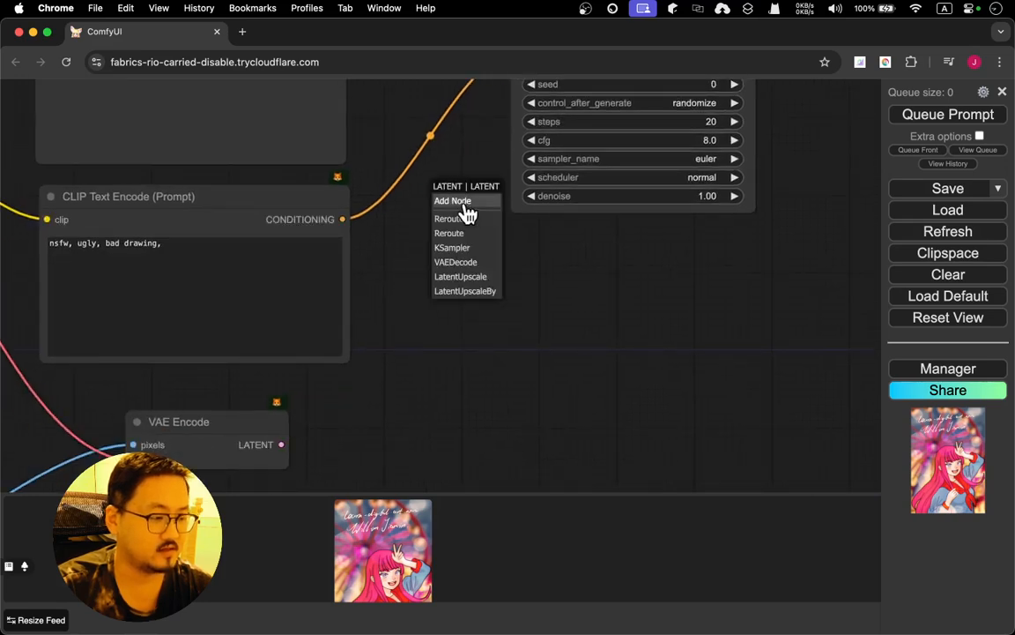
left_click(480, 233)
left_click_drag(489, 181, 460, 290)
left_click_drag(465, 336, 496, 197)
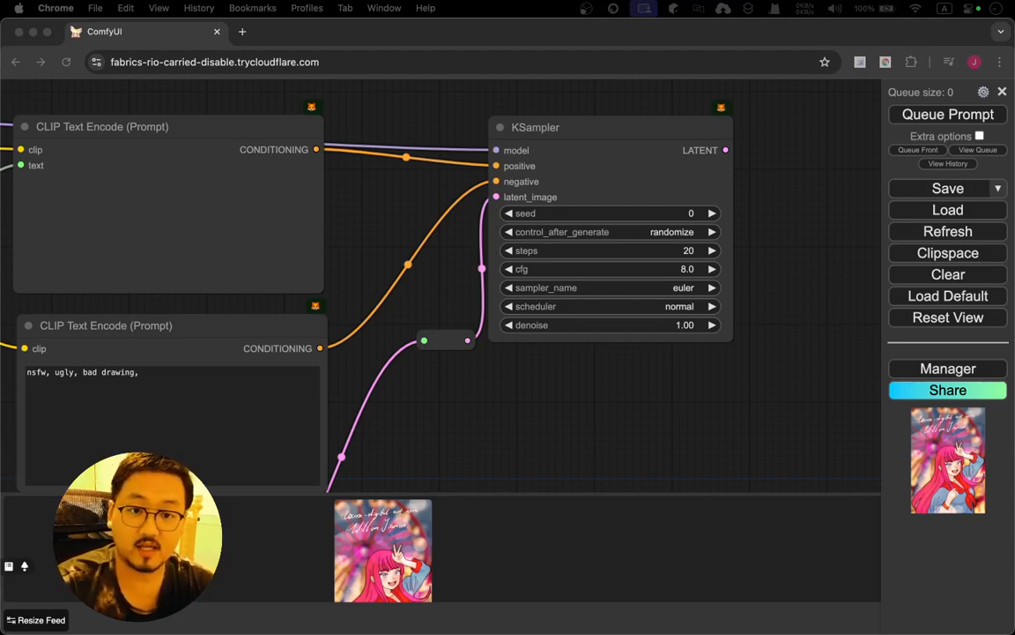
Add a VAE Decode node beside KSampler and connect KSampler's LATENT output to its samples input
left_click(801, 201)
double_click(803, 201)
left_click_drag(803, 201, 553, 197)
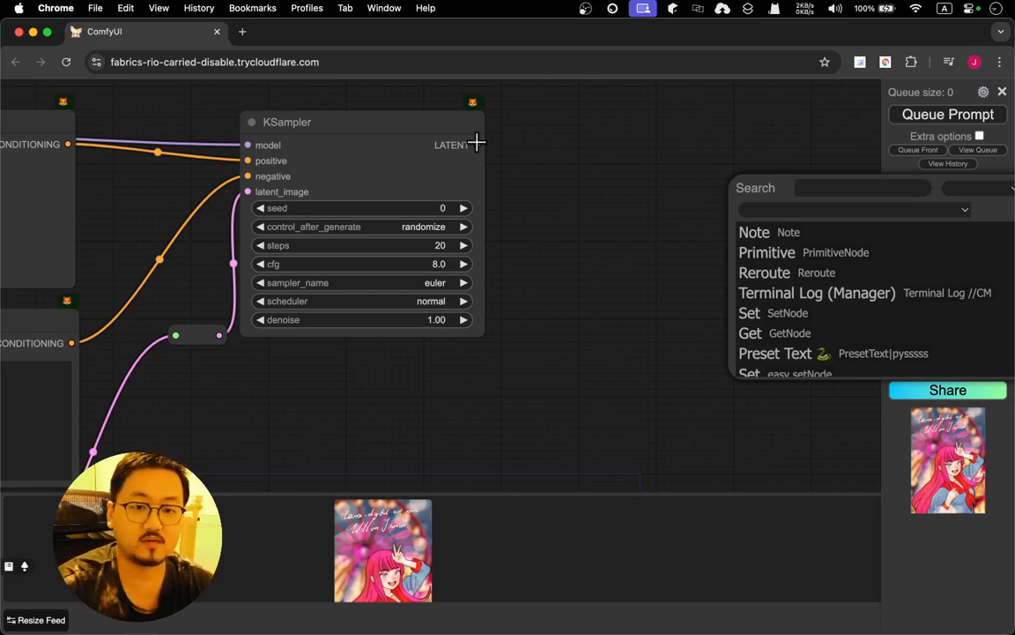
left_click_drag(476, 144, 567, 211)
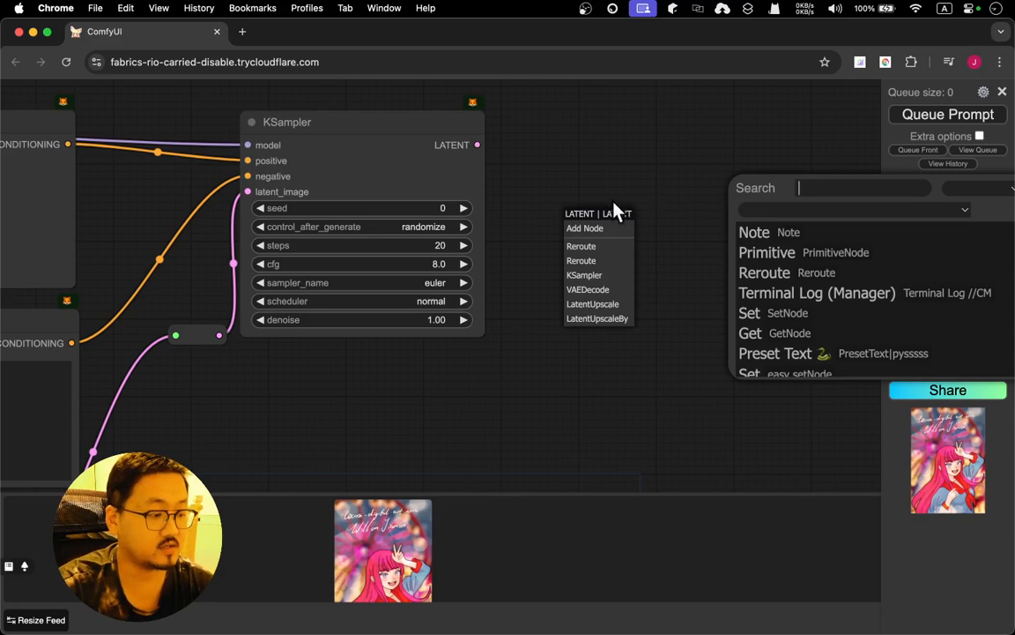
left_click(603, 222)
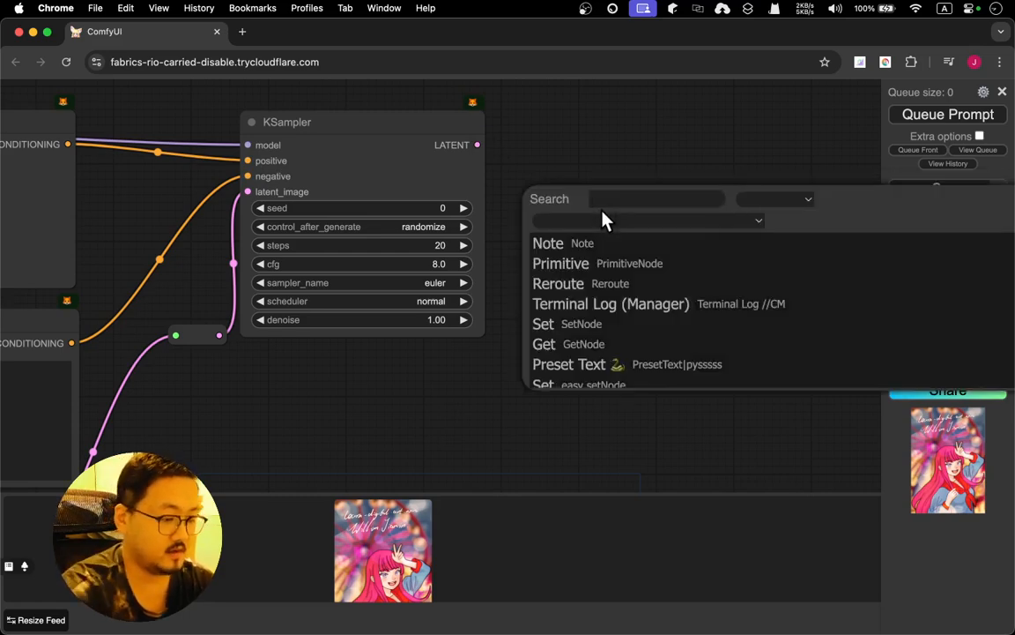
type("vae")
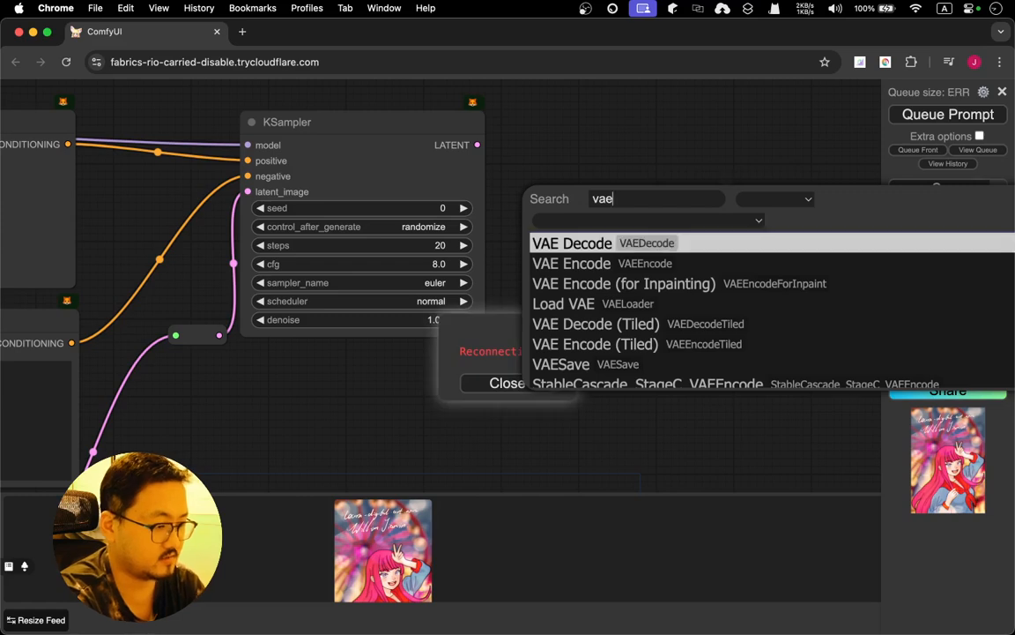
key("Return")
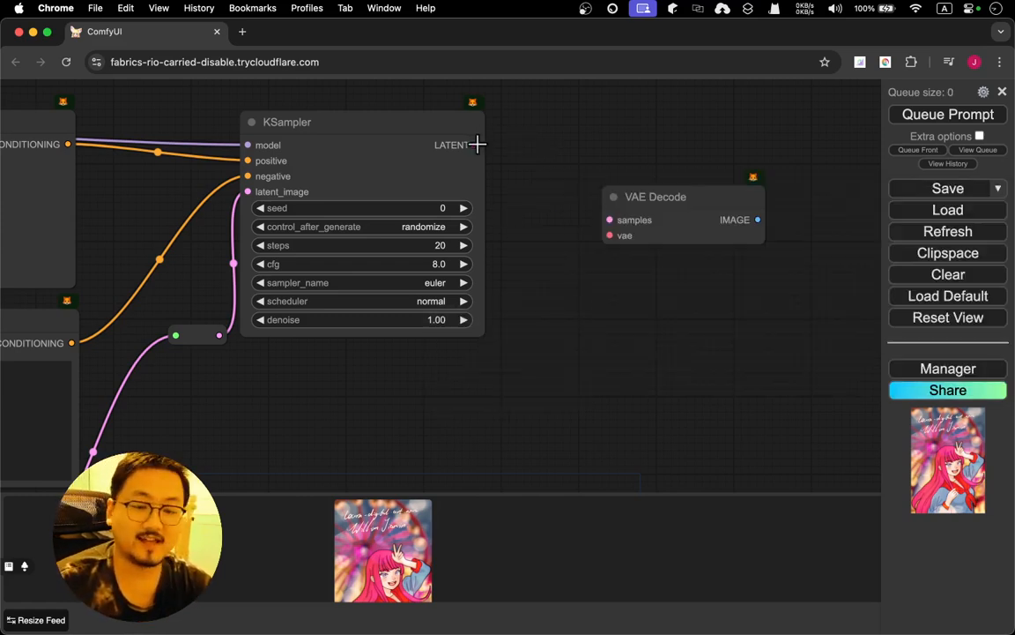
left_click_drag(477, 144, 609, 219)
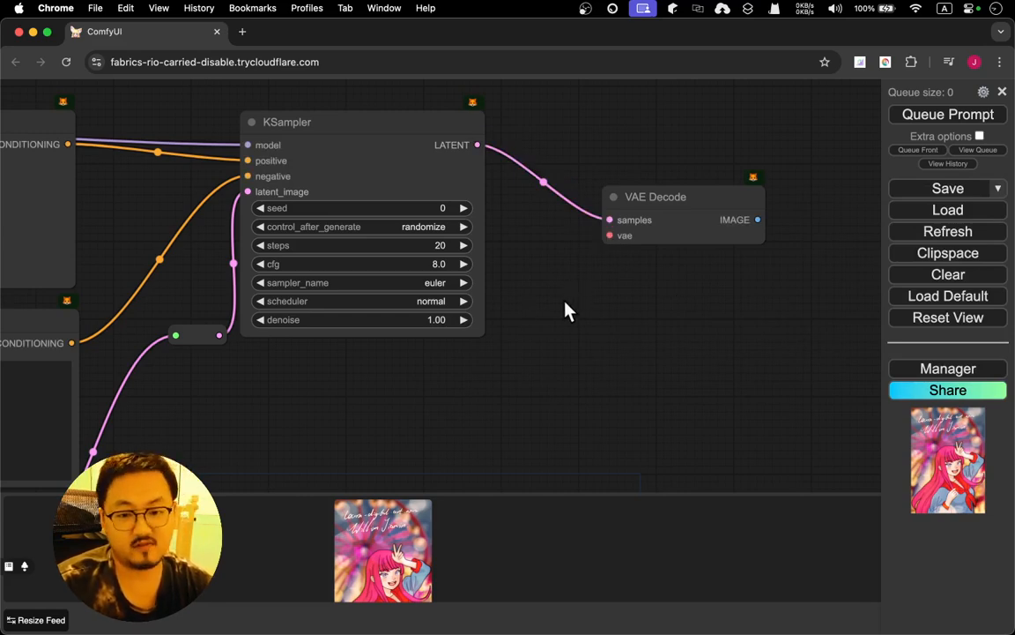
Add a Load VAE node in the empty area below the VAE Decode node
double_click(558, 358)
type("load")
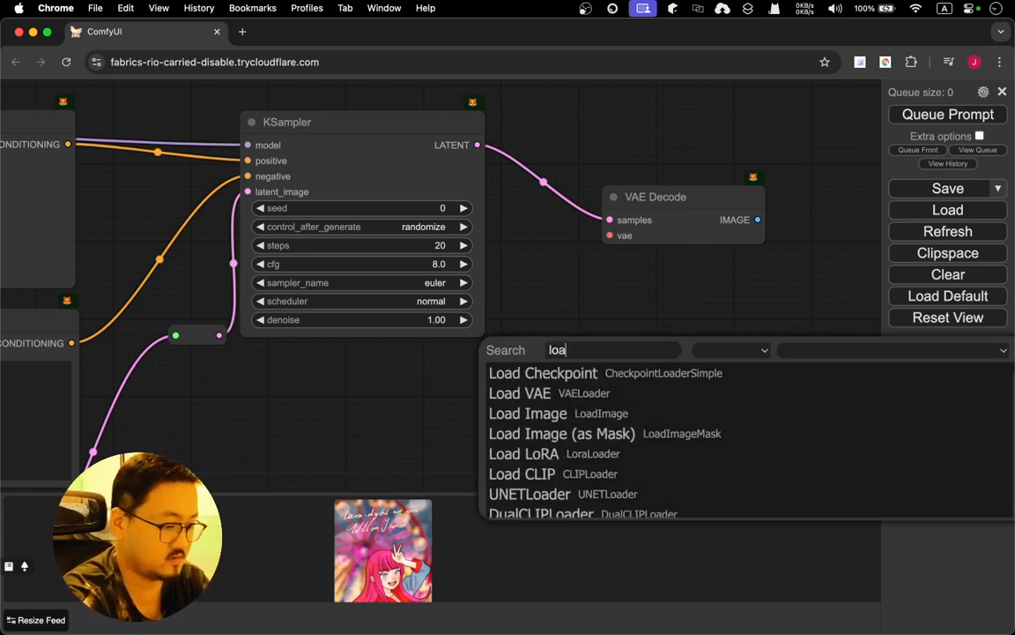
key("Down")
key("Down")
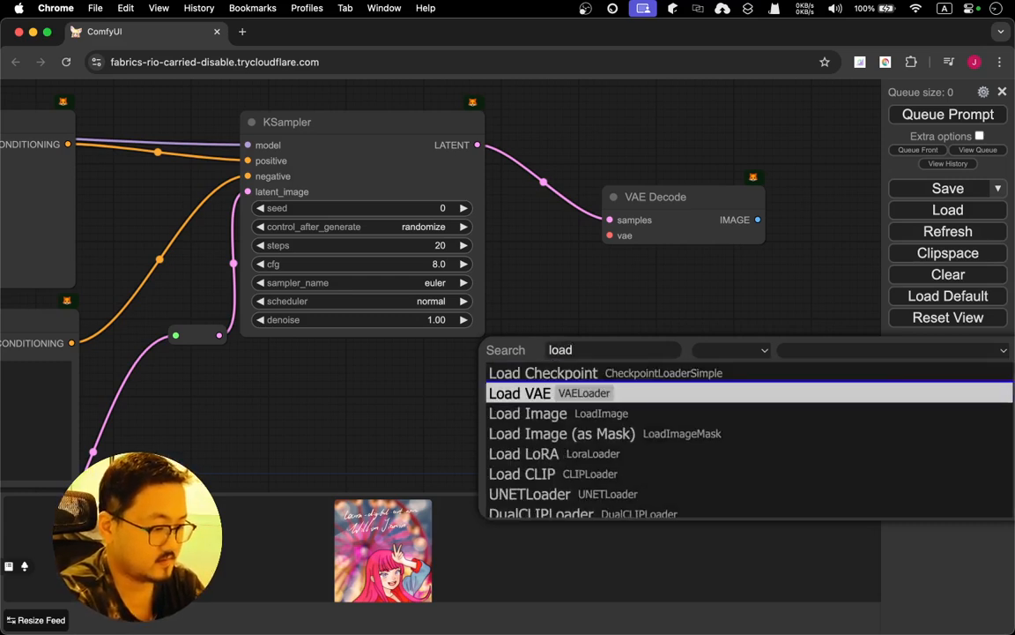
key("Return")
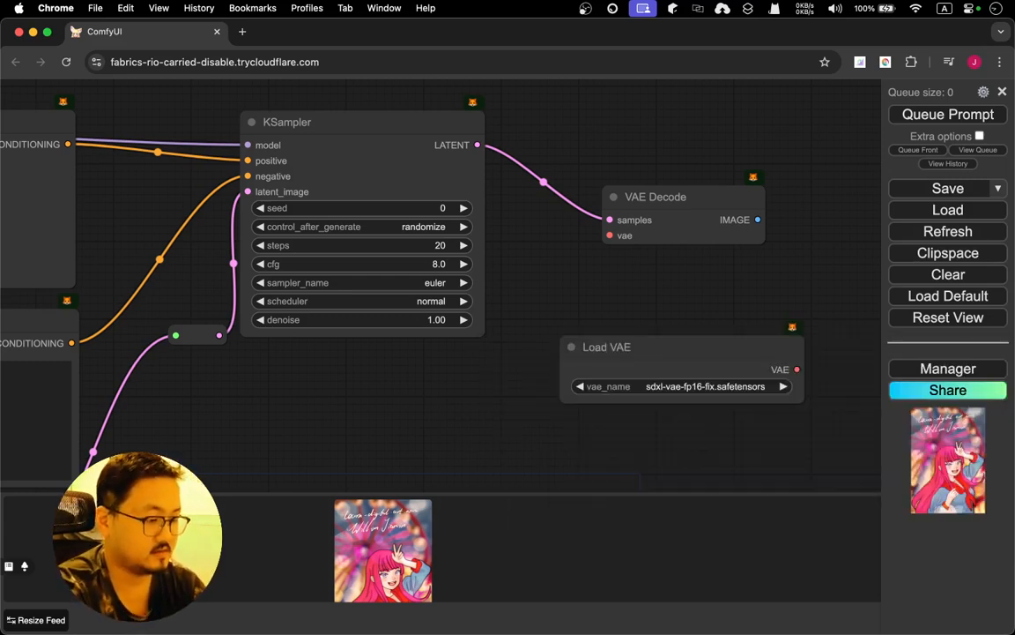
Set Load VAE to vae-ft-mse-840000-ema-pruned.safetensors, move it below KSampler and connect its VAE output to VAE Decode's vae input
left_click(693, 386)
left_click(763, 421)
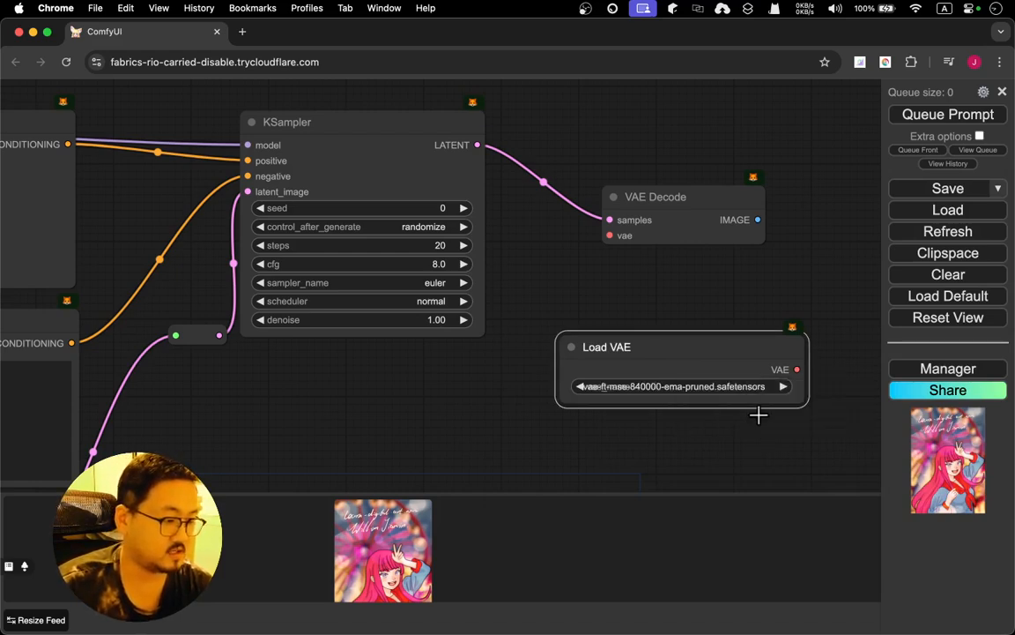
left_click_drag(664, 351, 380, 395)
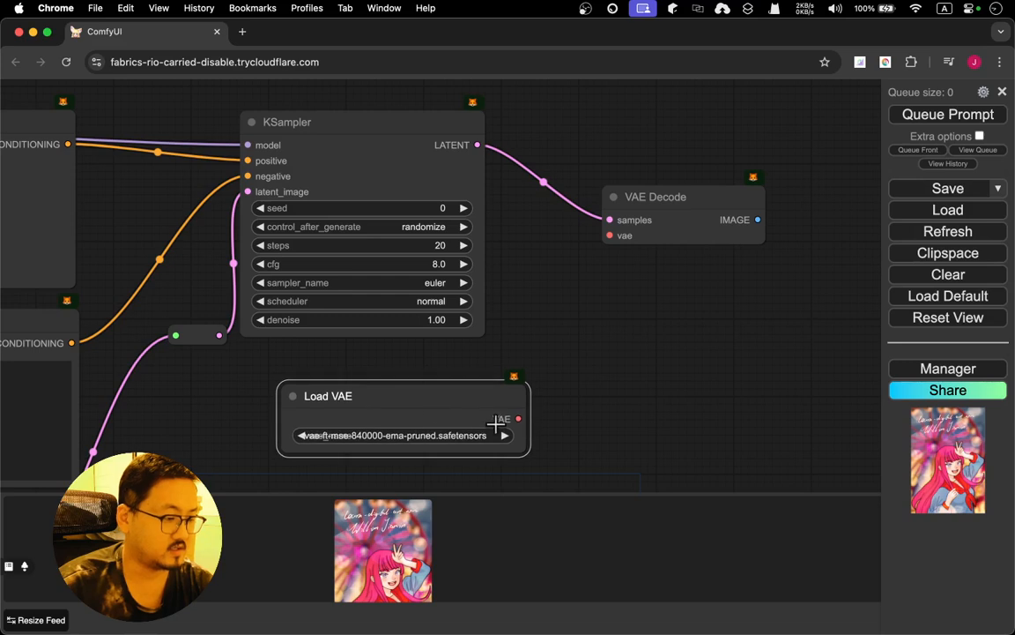
left_click_drag(518, 419, 609, 236)
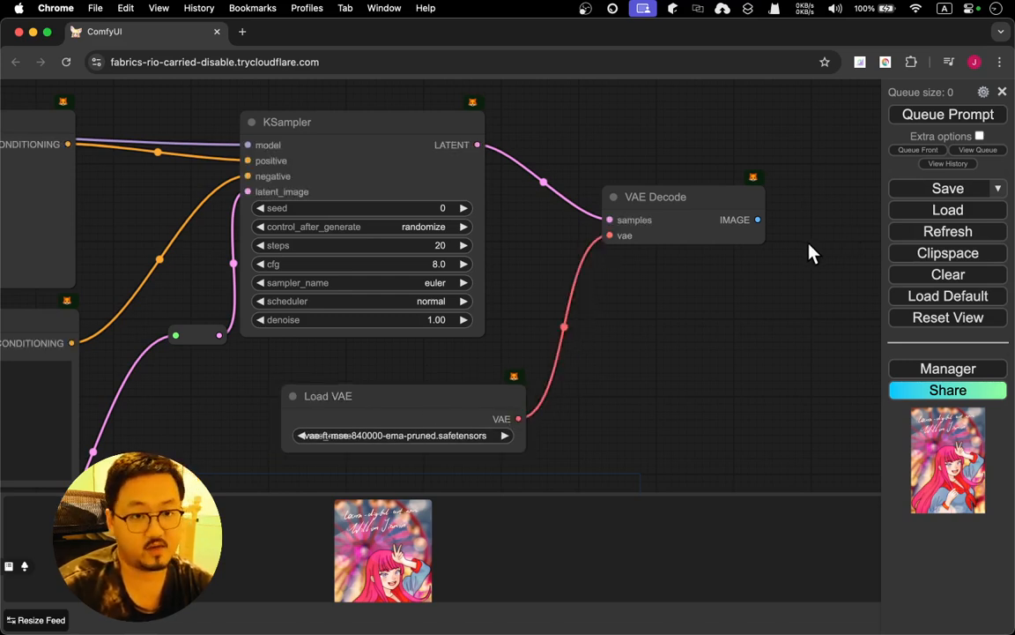
Add a Preview Image node and a Save Image node, both fed from VAE Decode's IMAGE output
left_click_drag(809, 254, 485, 298)
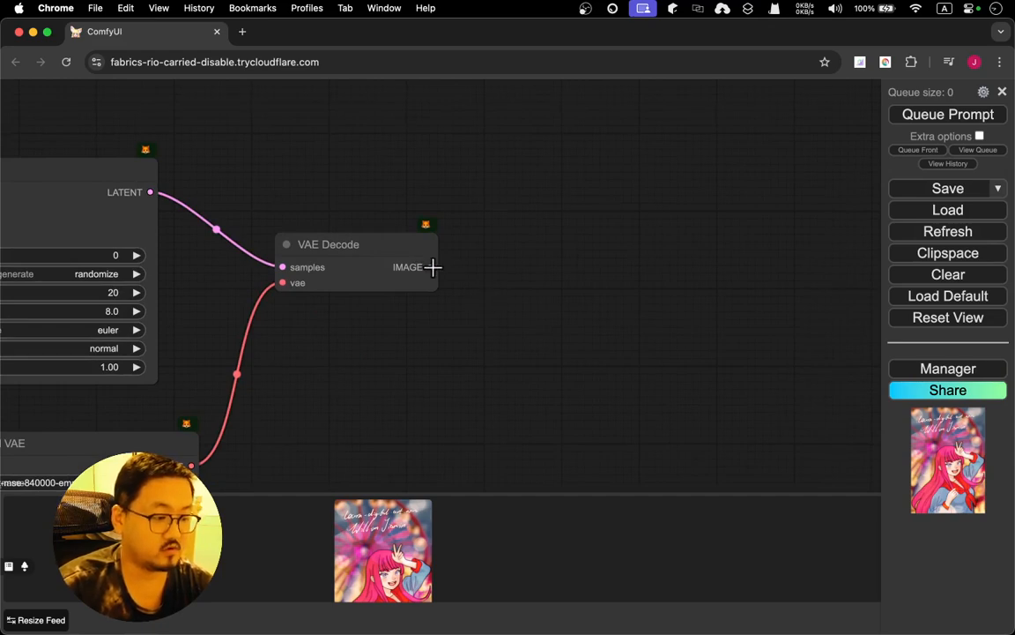
left_click_drag(428, 265, 544, 160)
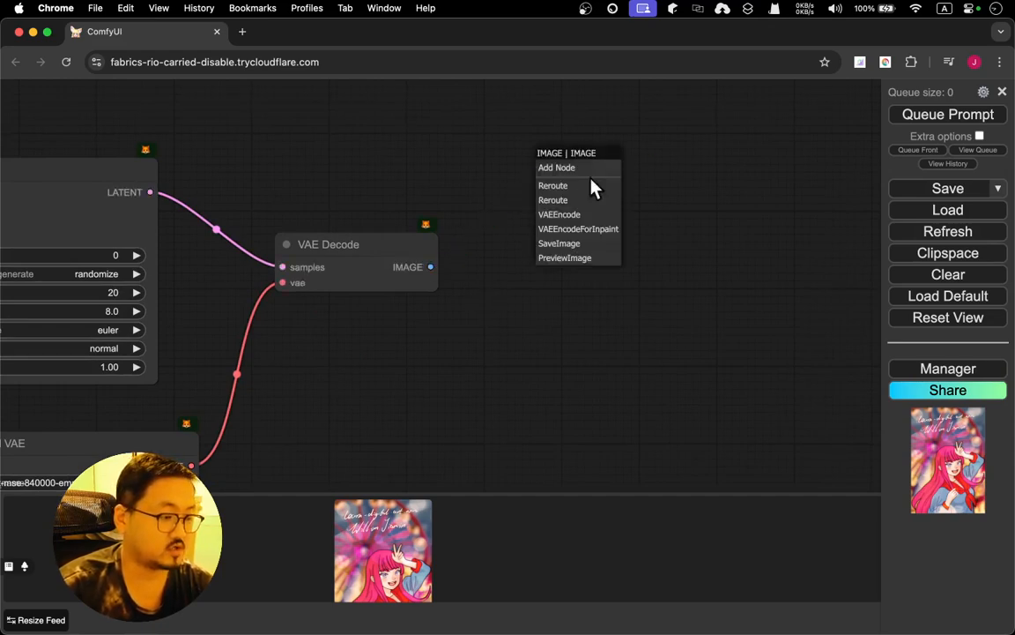
left_click(582, 257)
left_click_drag(428, 266, 531, 290)
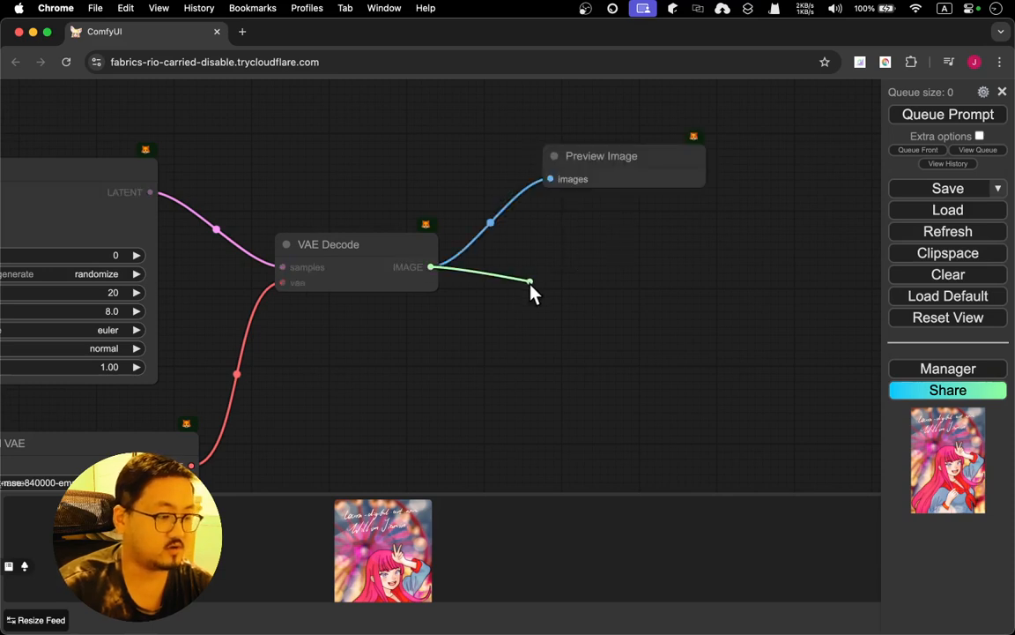
left_click(590, 358)
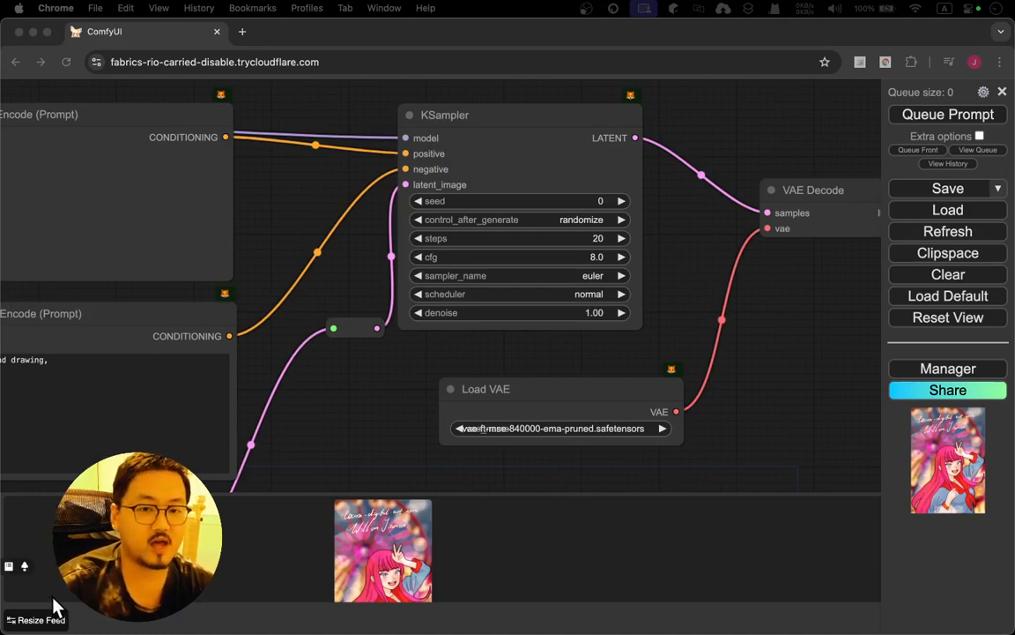
Set KSampler's steps to 30 and its sampler_name to euler_ancestral
left_click(569, 202)
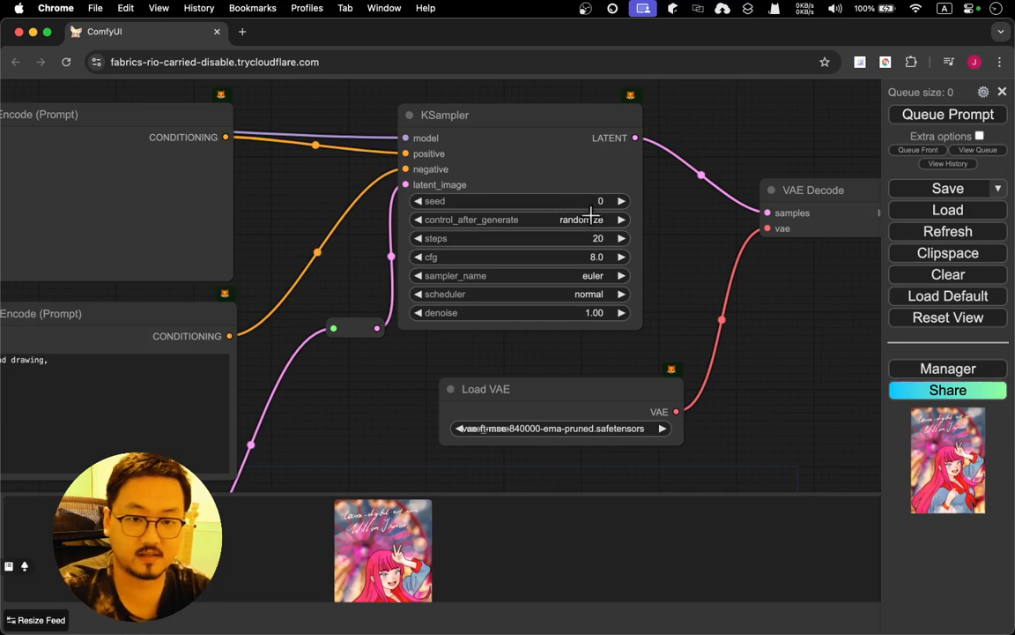
left_click(599, 238)
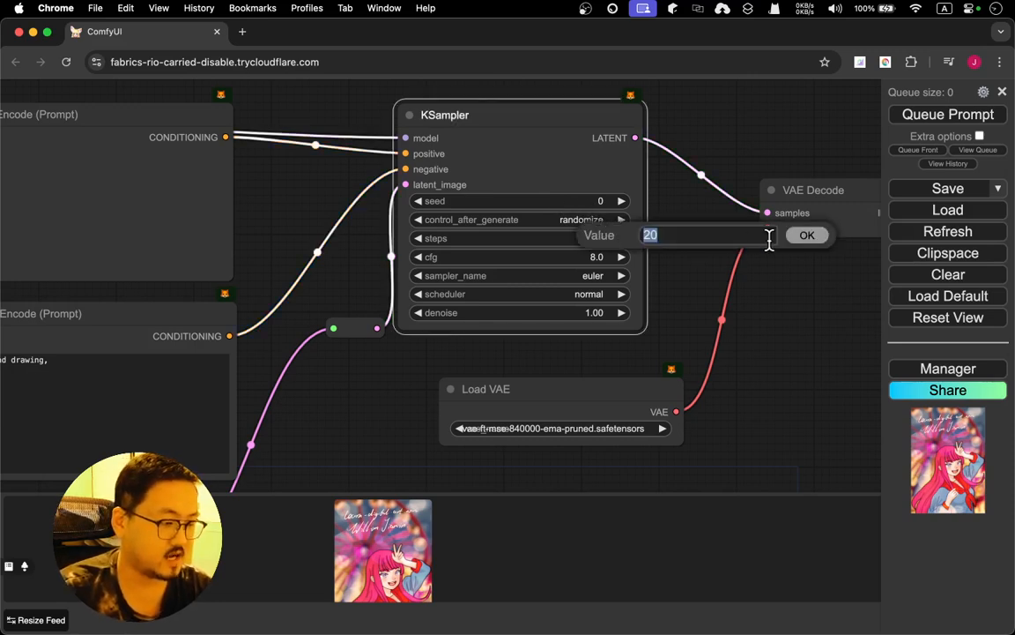
type("30")
key("Return")
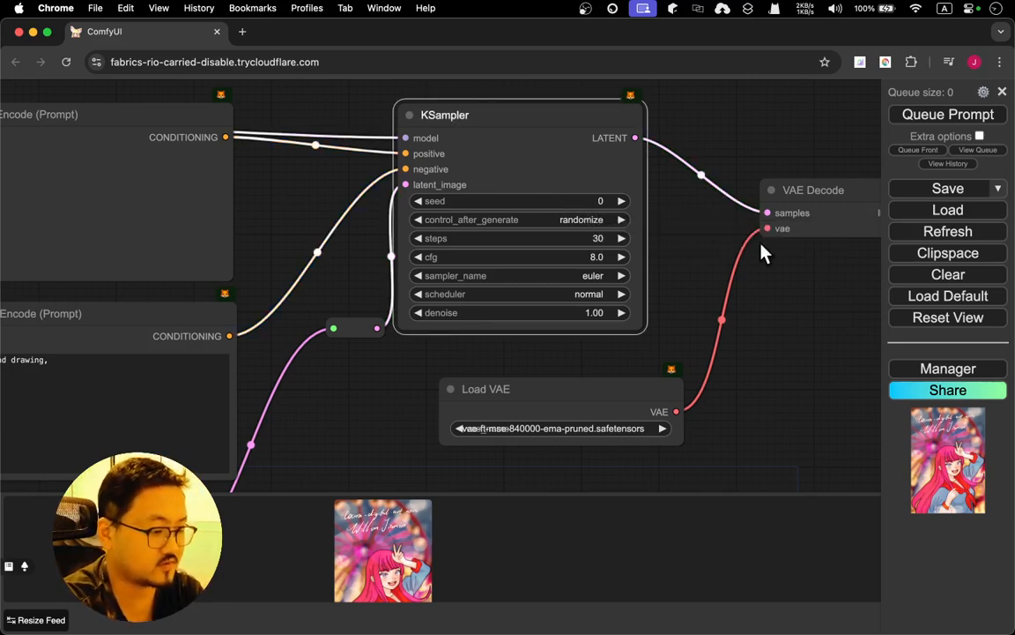
left_click(593, 275)
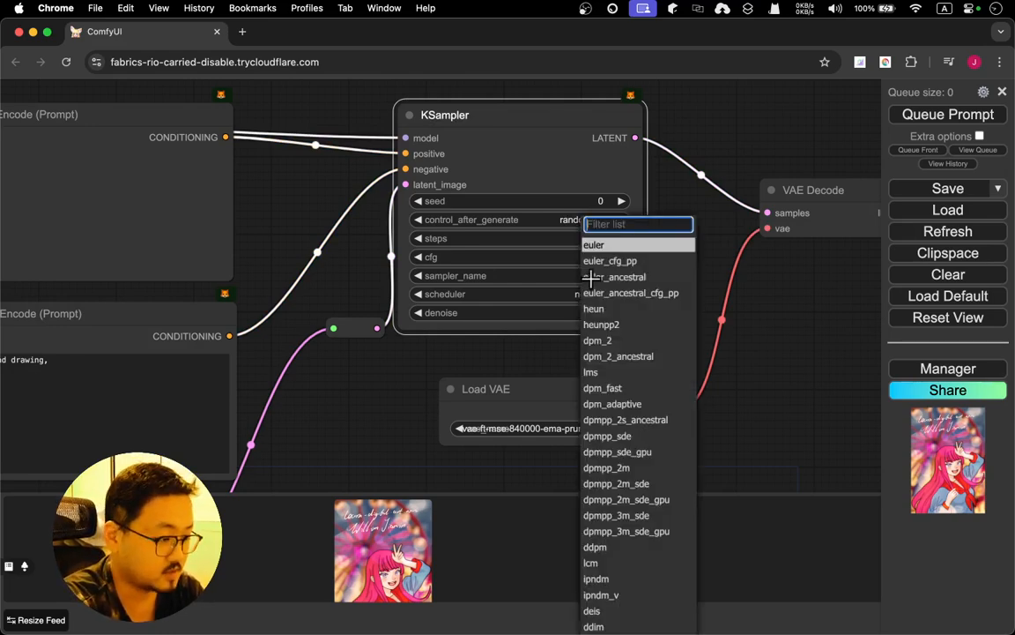
left_click(668, 278)
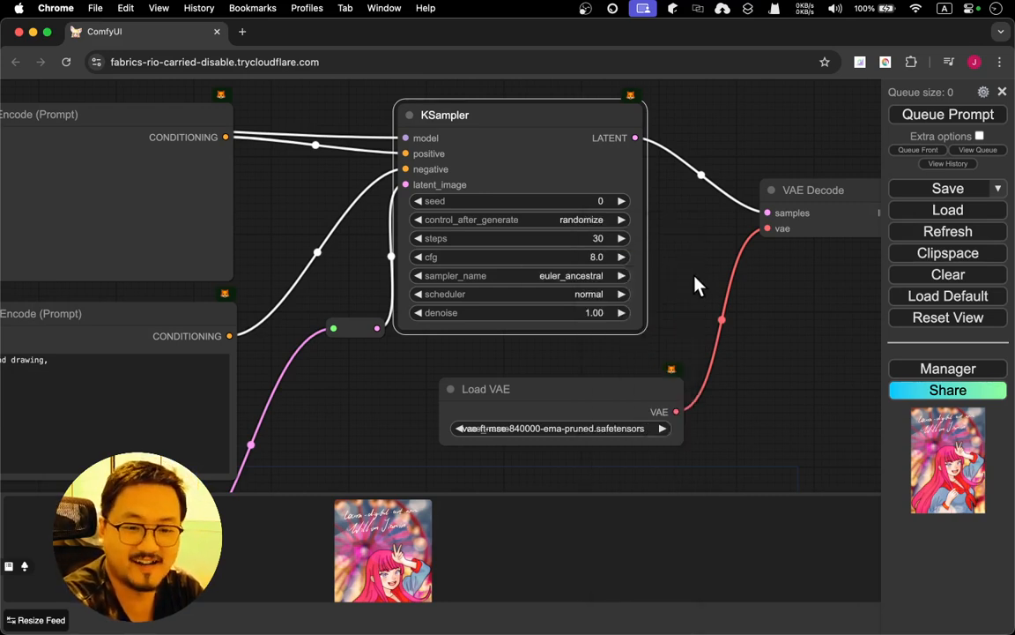
Set KSampler's denoise to 0.7
left_click(586, 312)
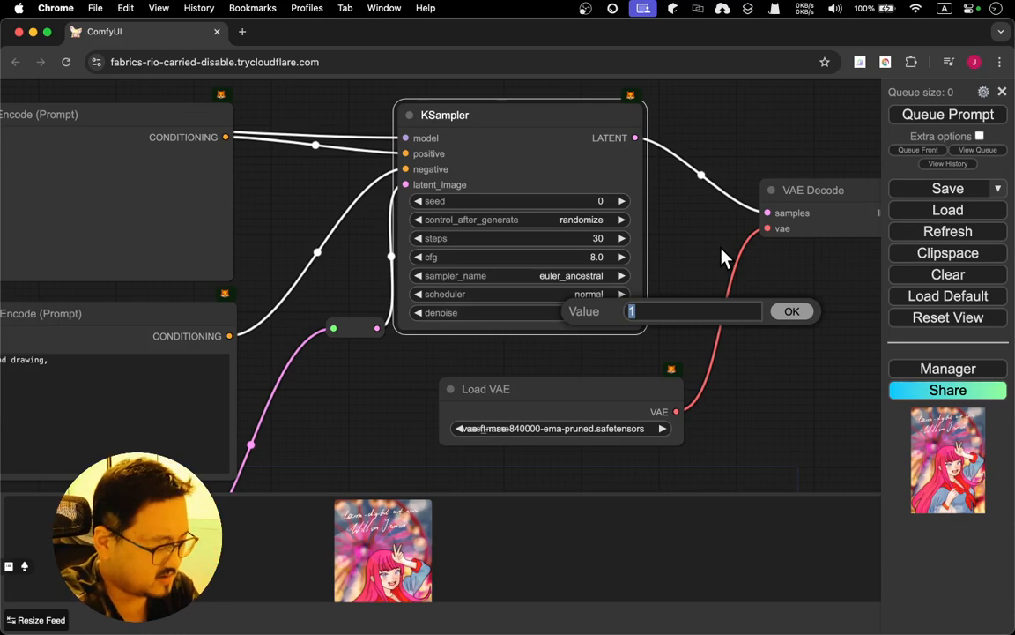
type("0.7")
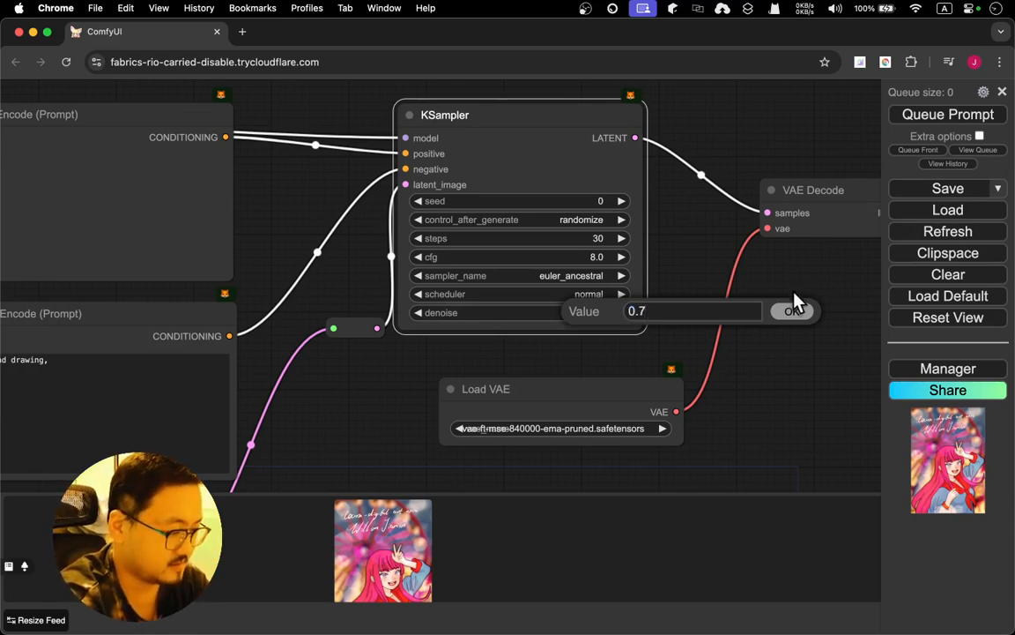
left_click(791, 313)
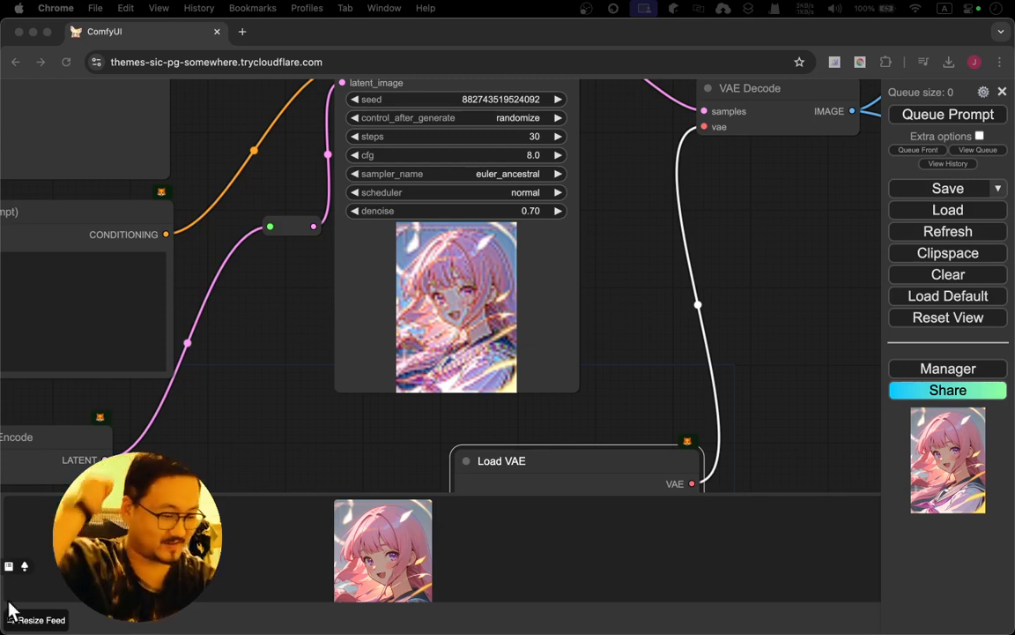
Examine the Image Resize node between Load Image and the Reroute, check the source image's dimensions in Preview, and return to ComfyUI
left_click_drag(238, 420, 653, 256)
left_click_drag(197, 367, 601, 228)
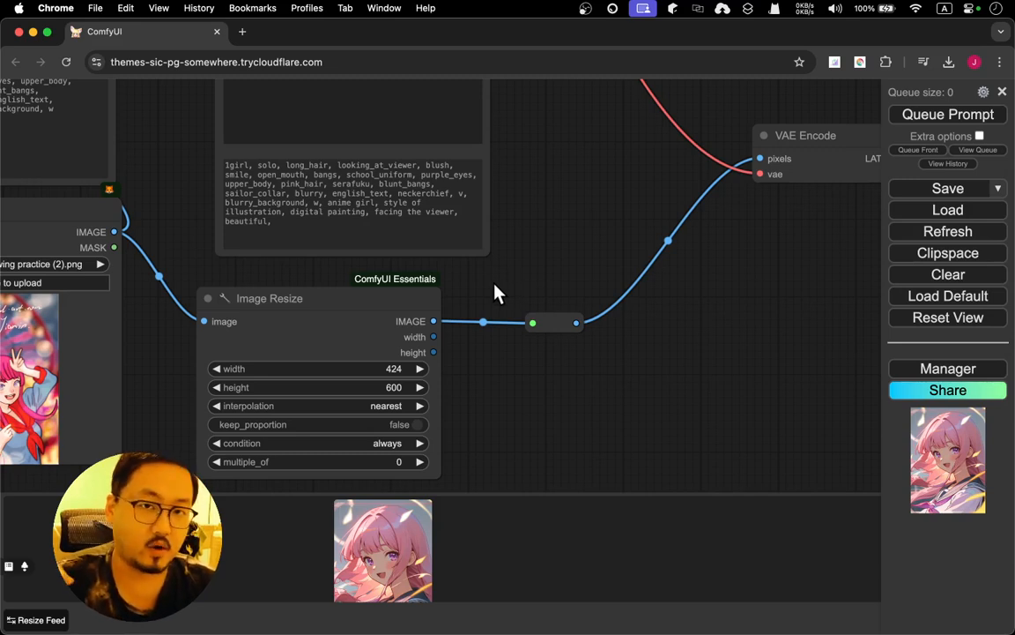
left_click_drag(497, 294, 577, 243)
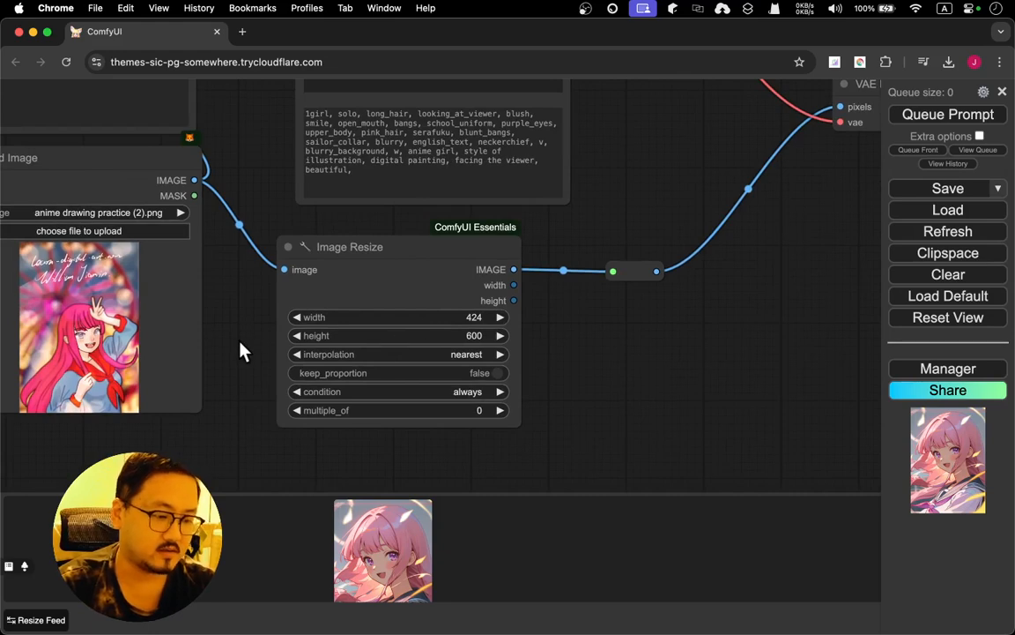
key("ctrl+Up")
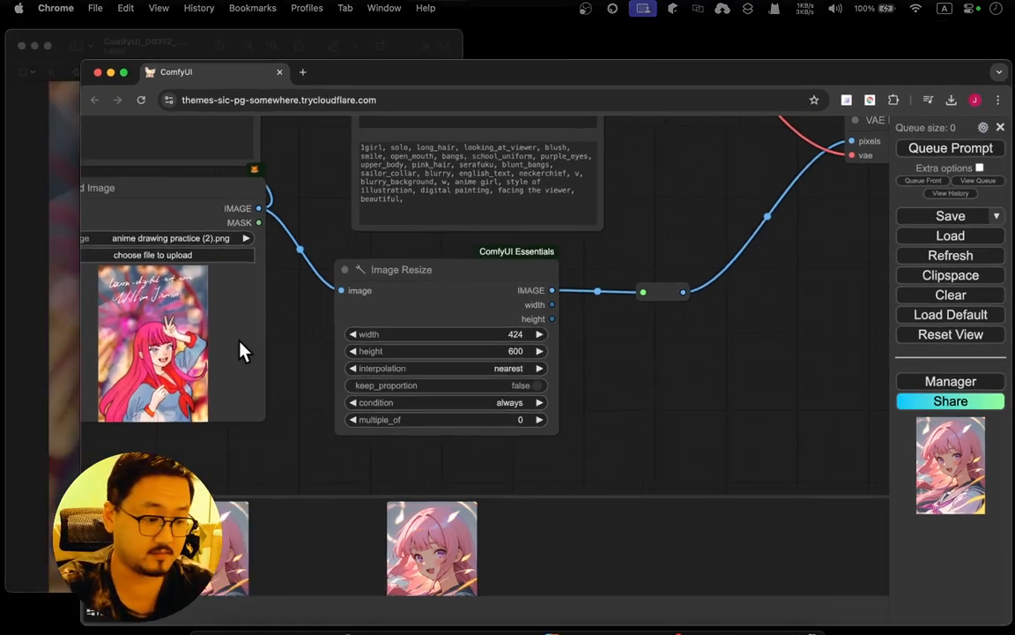
left_click(222, 285)
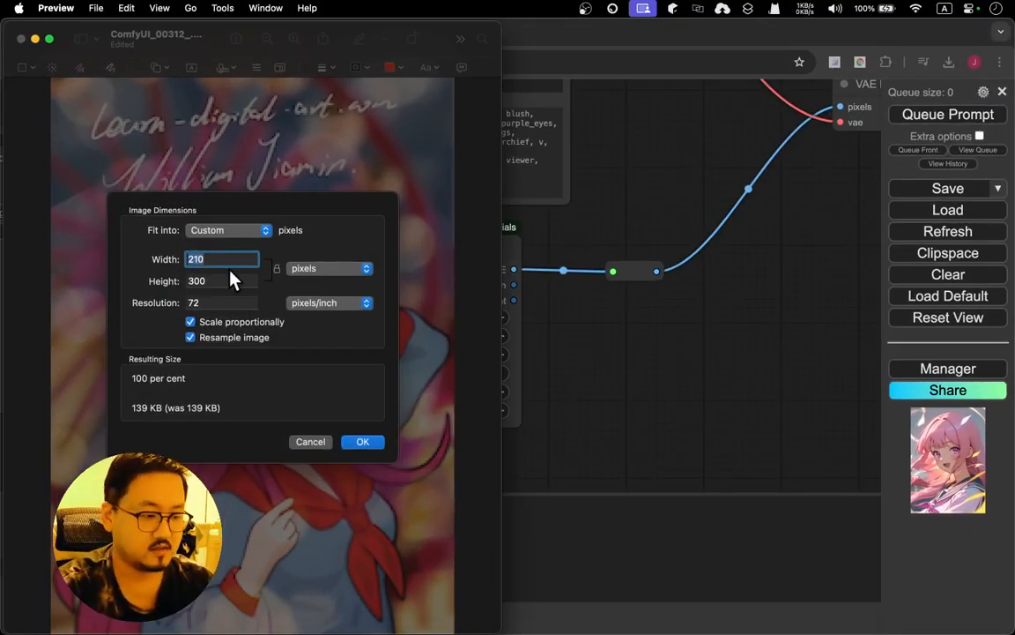
left_click(591, 333)
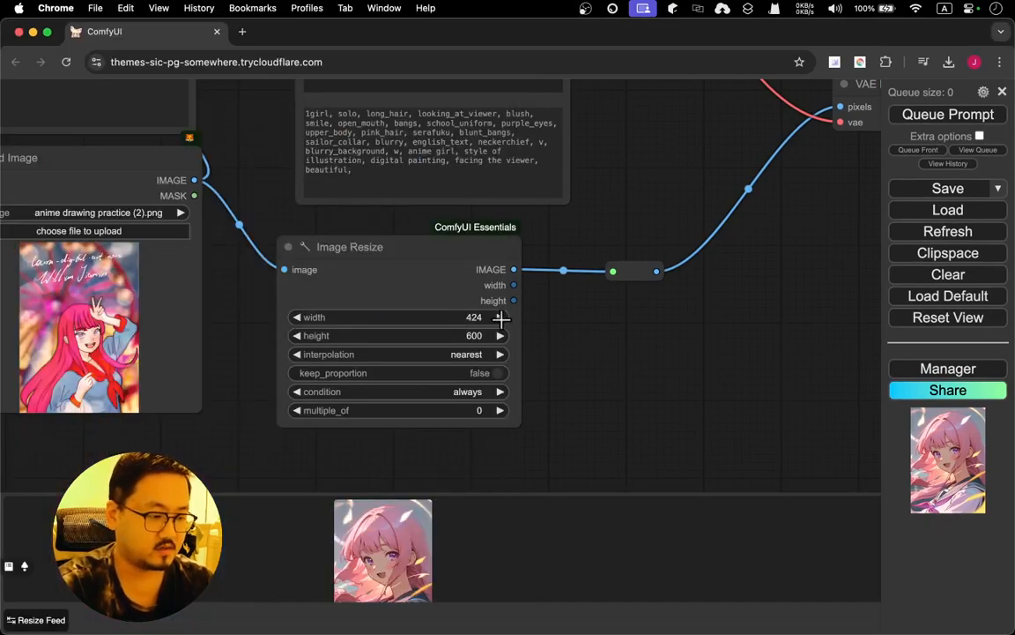
Enlarge the newest generated image to compare it with the source drawing in Load Image, and close the enlarged view
left_click_drag(673, 358, 906, 353)
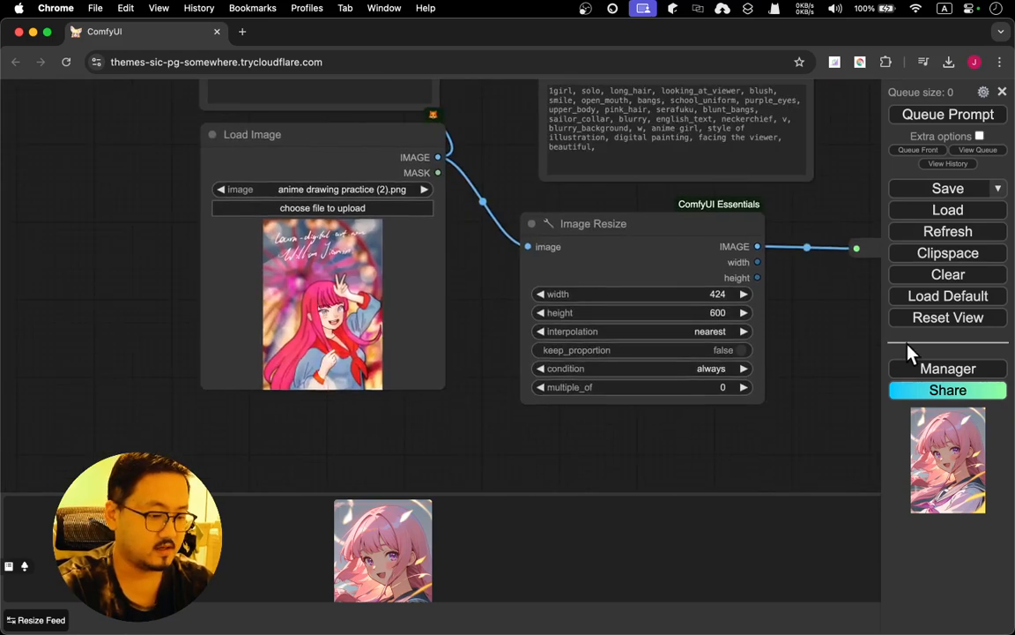
left_click(414, 511)
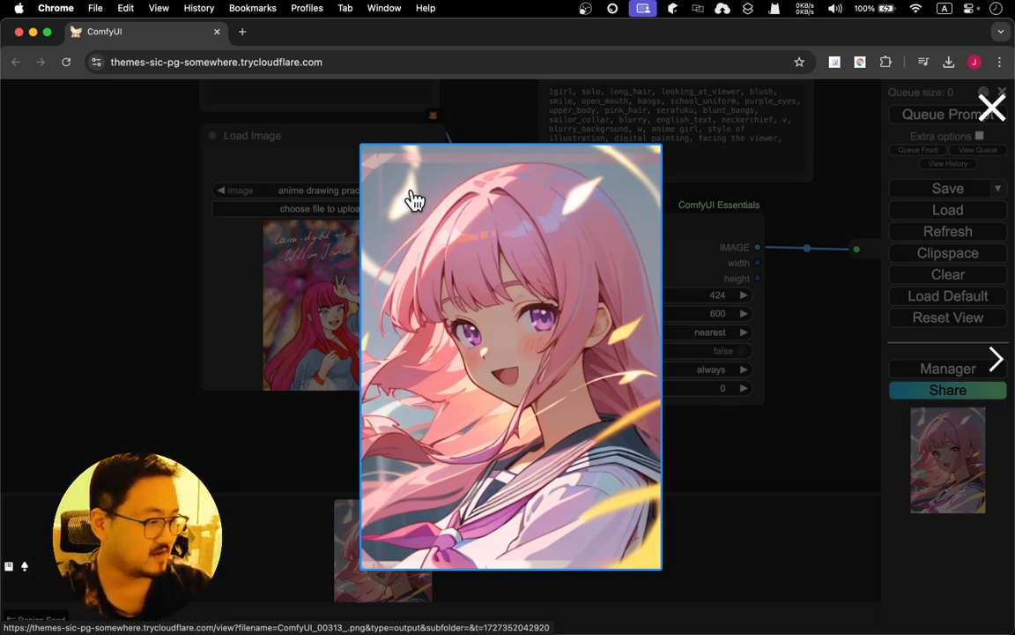
left_click(991, 108)
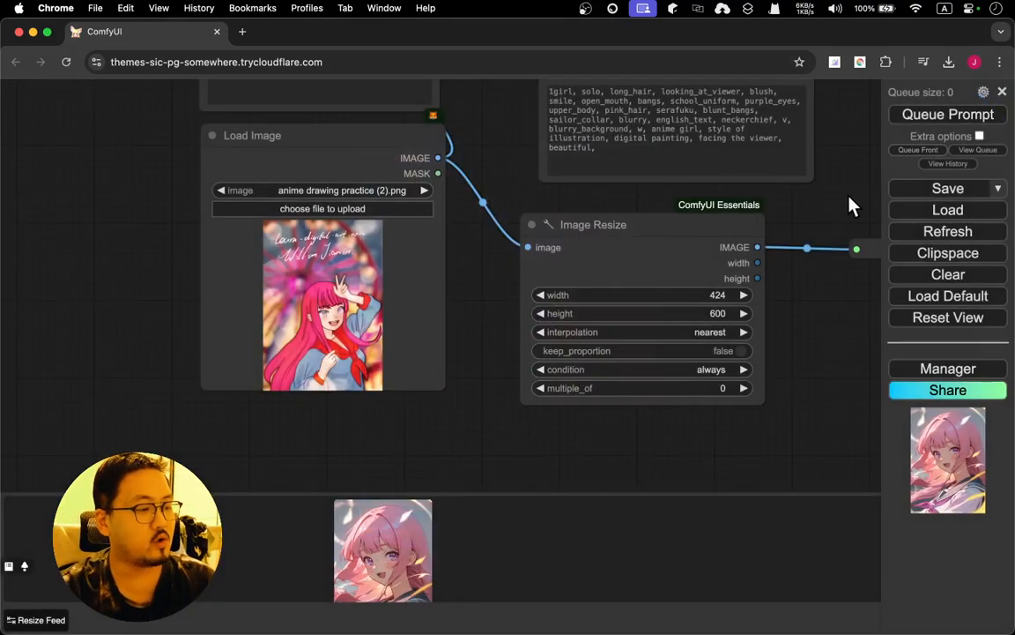
Set KSampler's denoise to 0.4 and queue the prompt to generate a new image
left_click_drag(848, 207, 567, 274)
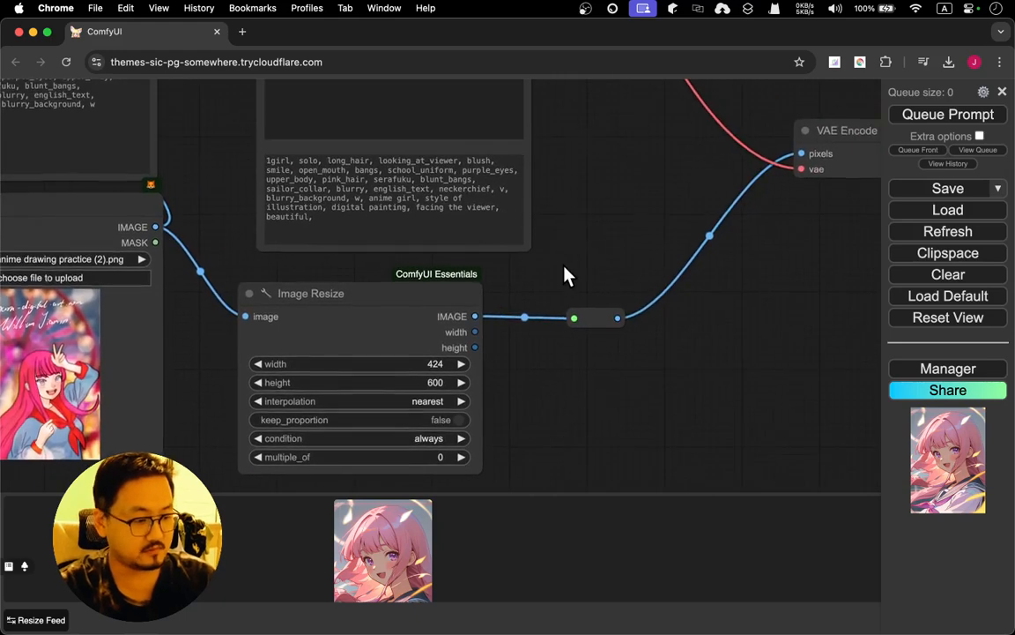
left_click_drag(759, 290, 378, 512)
left_click_drag(528, 388, 306, 389)
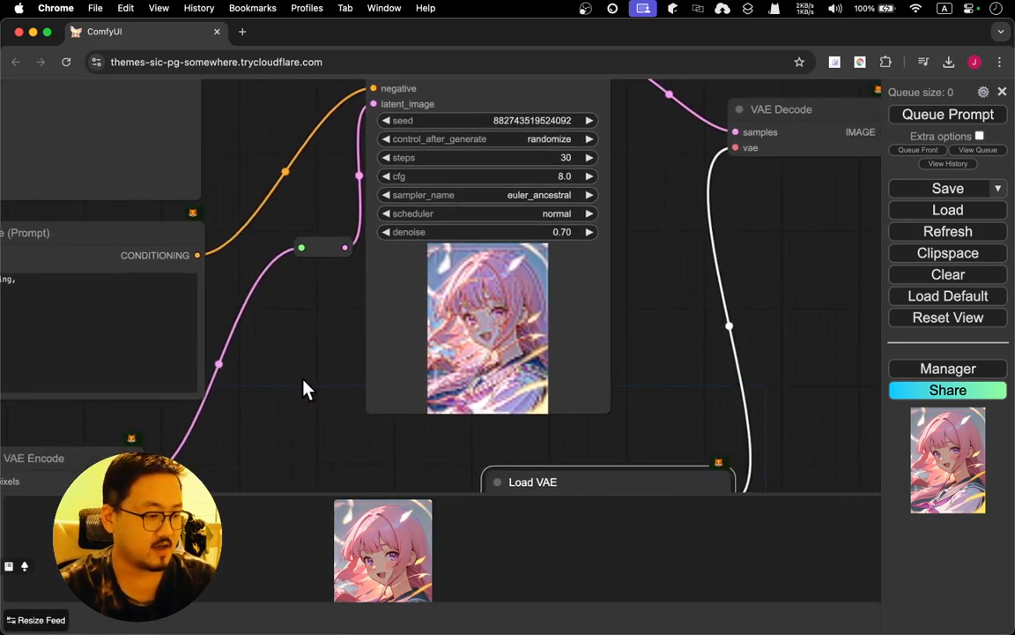
left_click(561, 234)
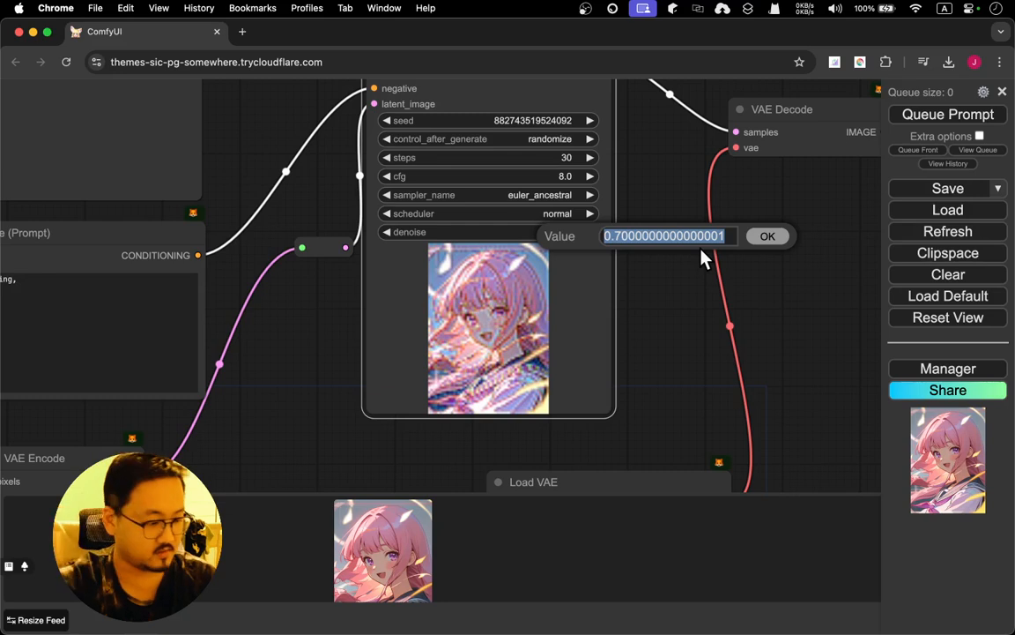
type("0.4")
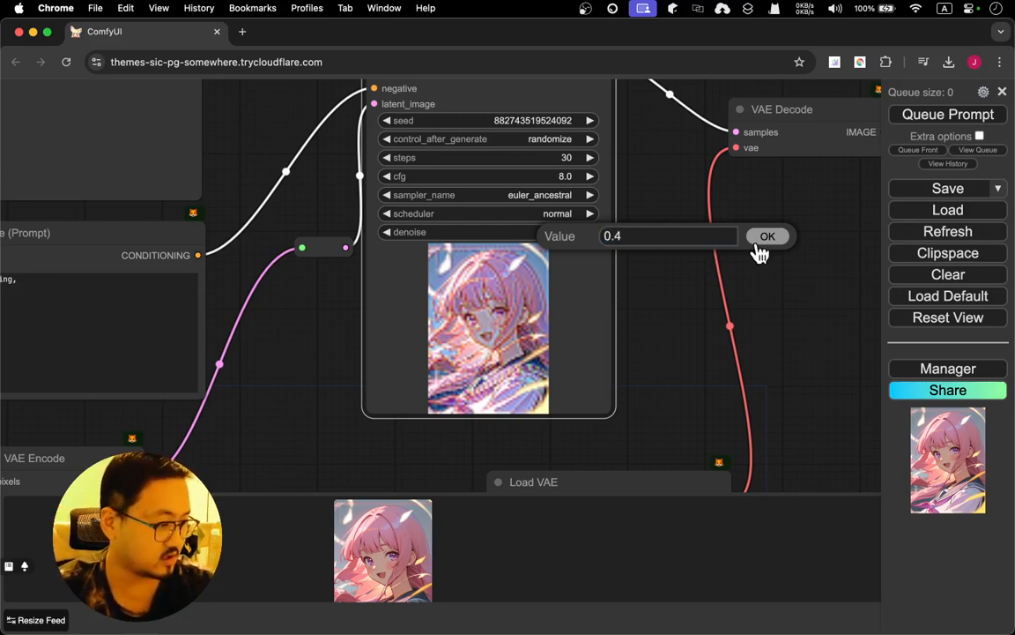
left_click(758, 245)
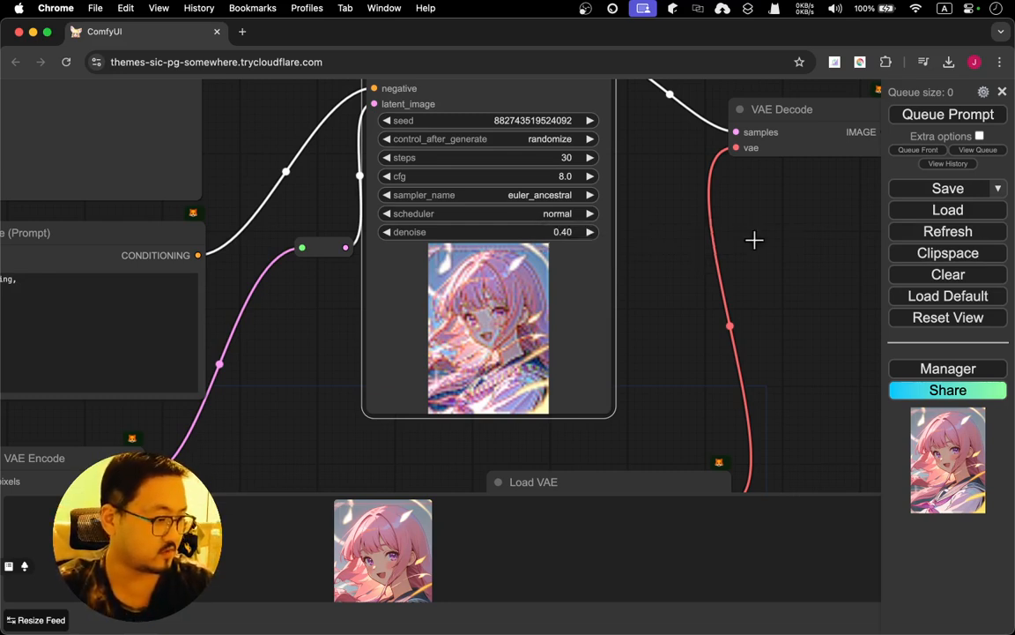
left_click(921, 119)
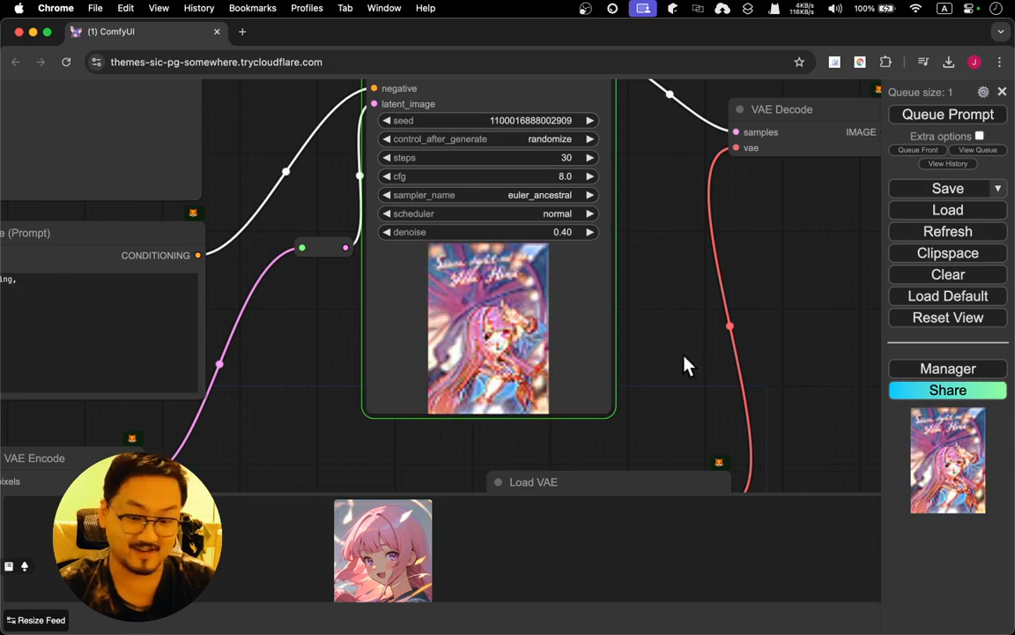
Enlarge the image generated at 0.4 denoise, compare it with the source drawing in Load Image, and close it
left_click_drag(658, 363, 666, 304)
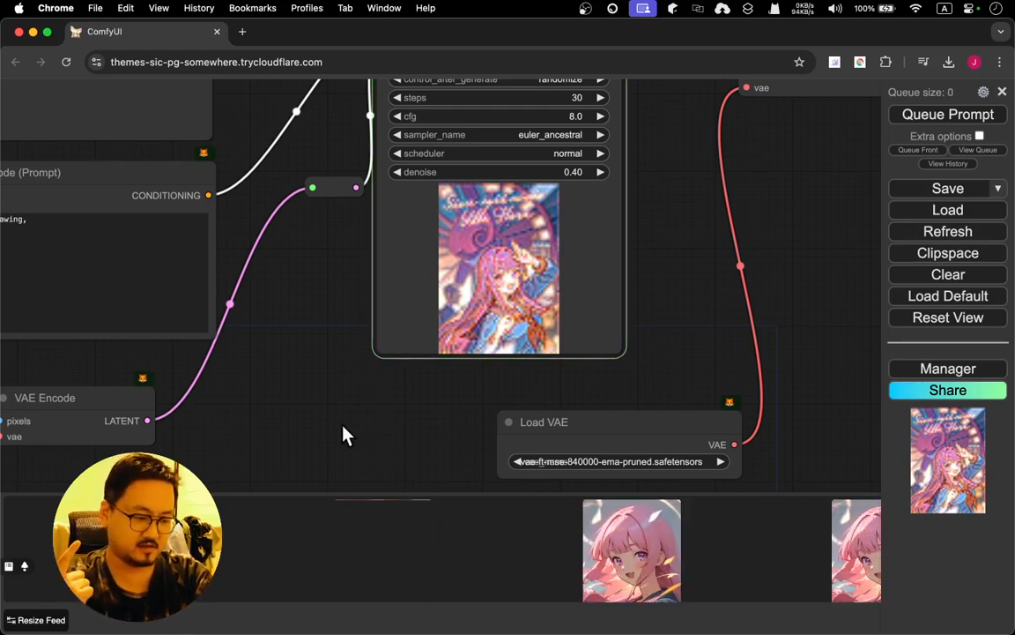
left_click_drag(341, 435, 297, 400)
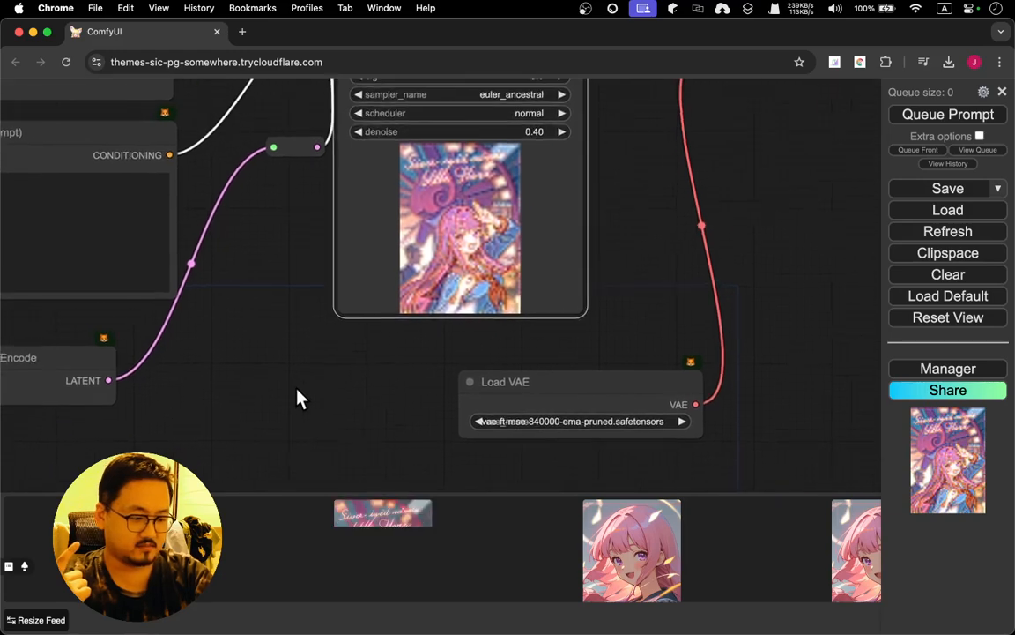
left_click_drag(201, 446, 516, 438)
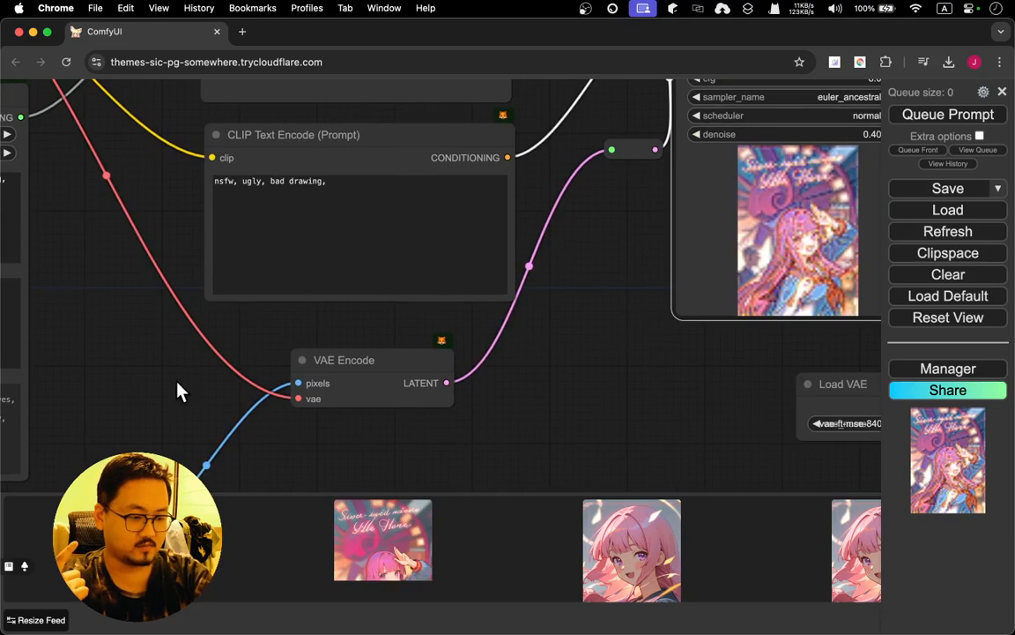
left_click_drag(177, 390, 528, 358)
left_click_drag(55, 340, 424, 127)
left_click_drag(398, 334, 352, 285)
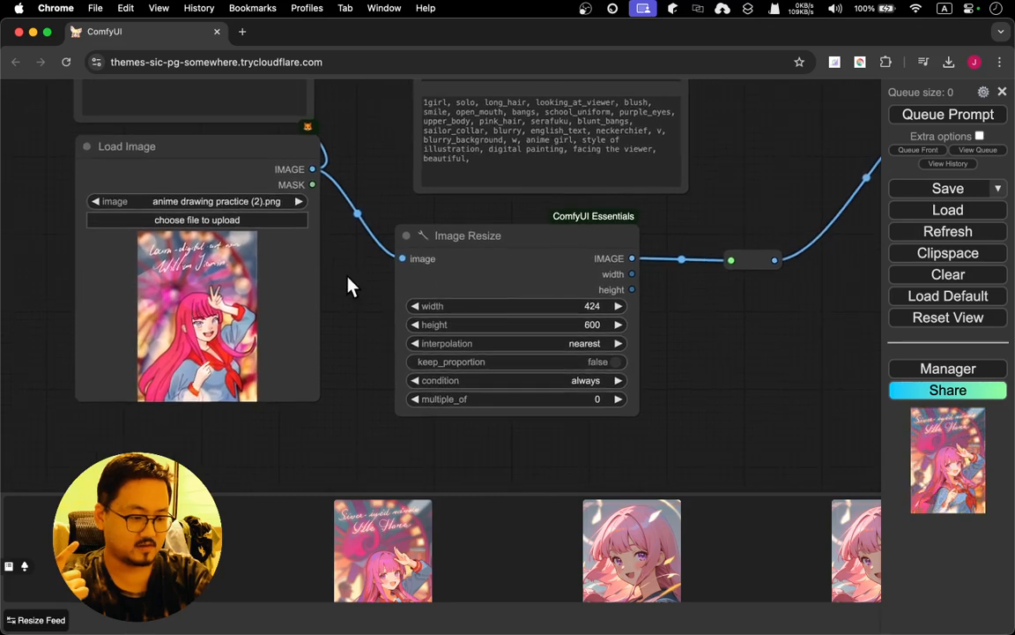
left_click(383, 548)
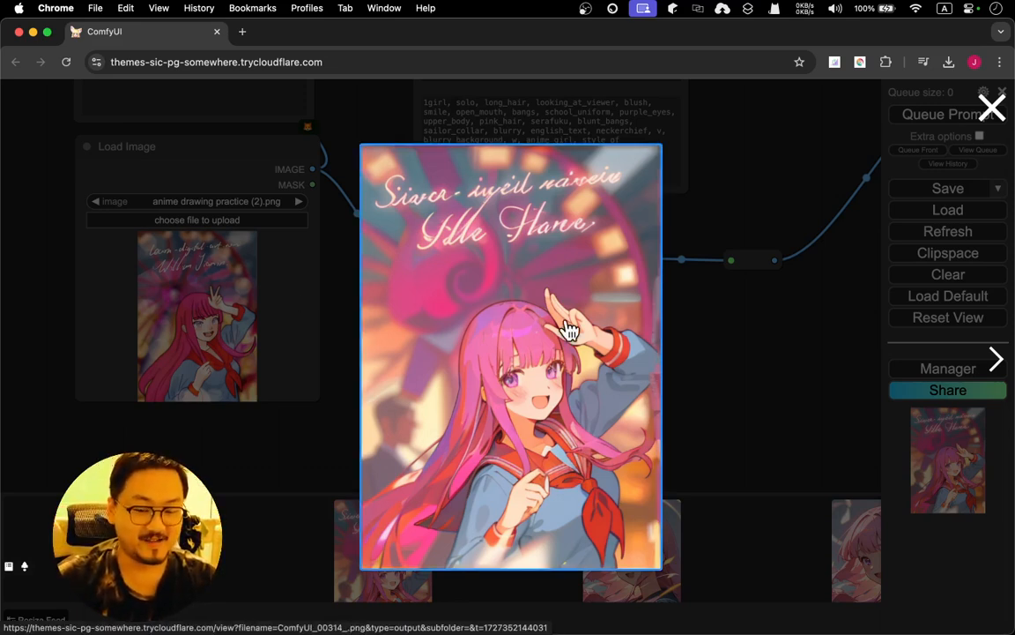
key("Left")
key("Right")
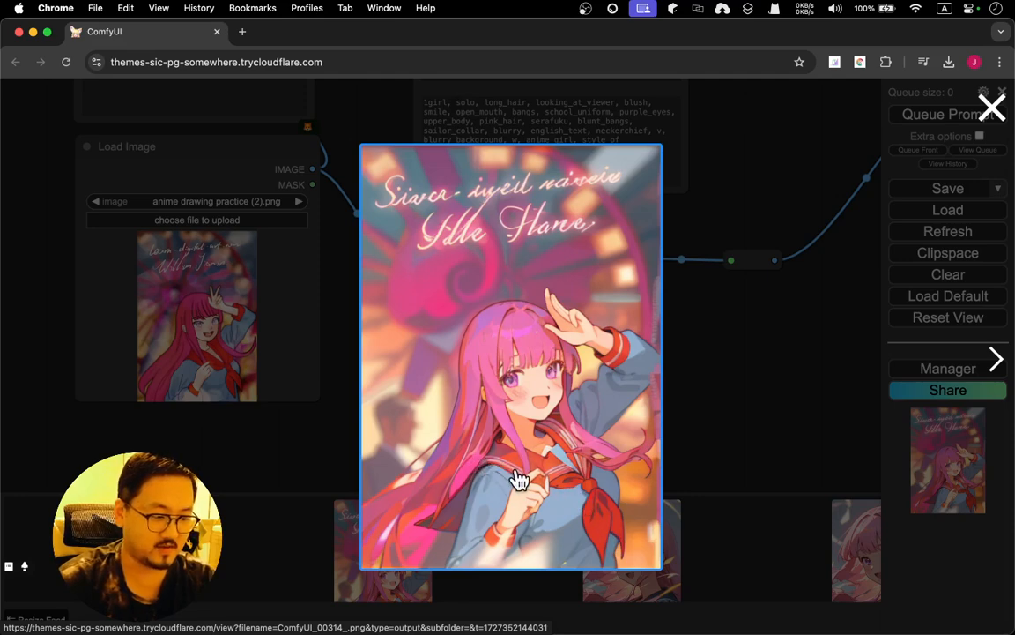
left_click(746, 408)
Inspect the source drawing's face, hand and clothing up close, and check them against the enlarged latest result
left_click(161, 304)
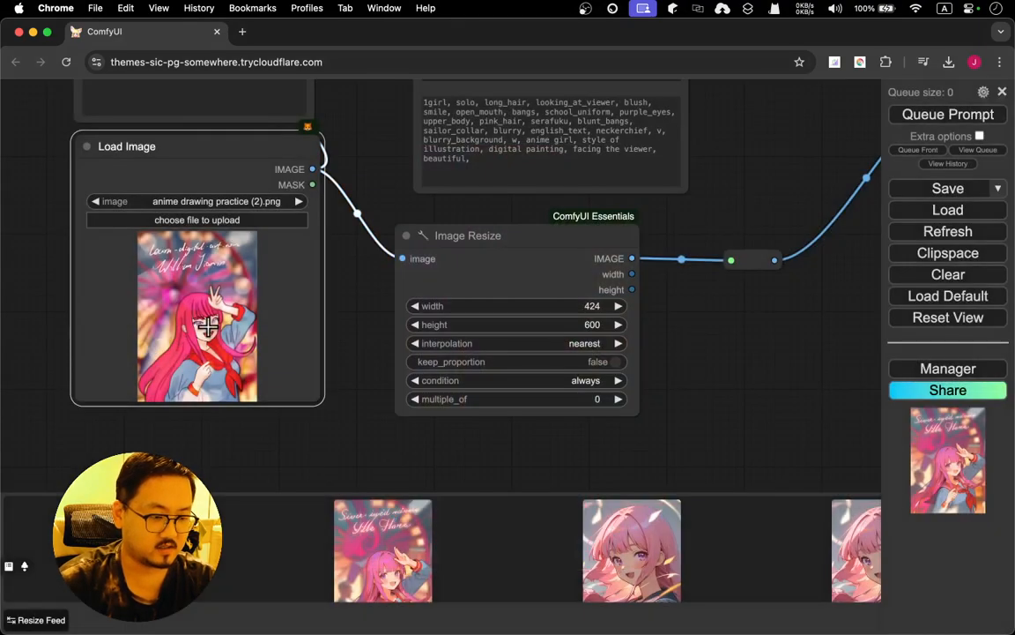
scroll(209, 327, "down", 3)
scroll(209, 328, "up", 5)
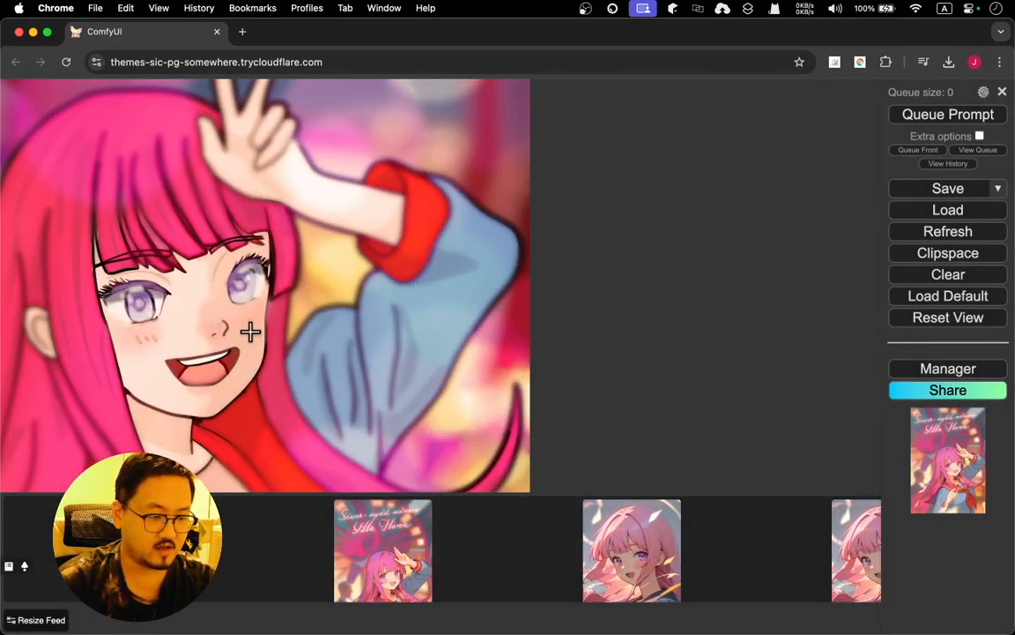
left_click_drag(249, 331, 361, 156)
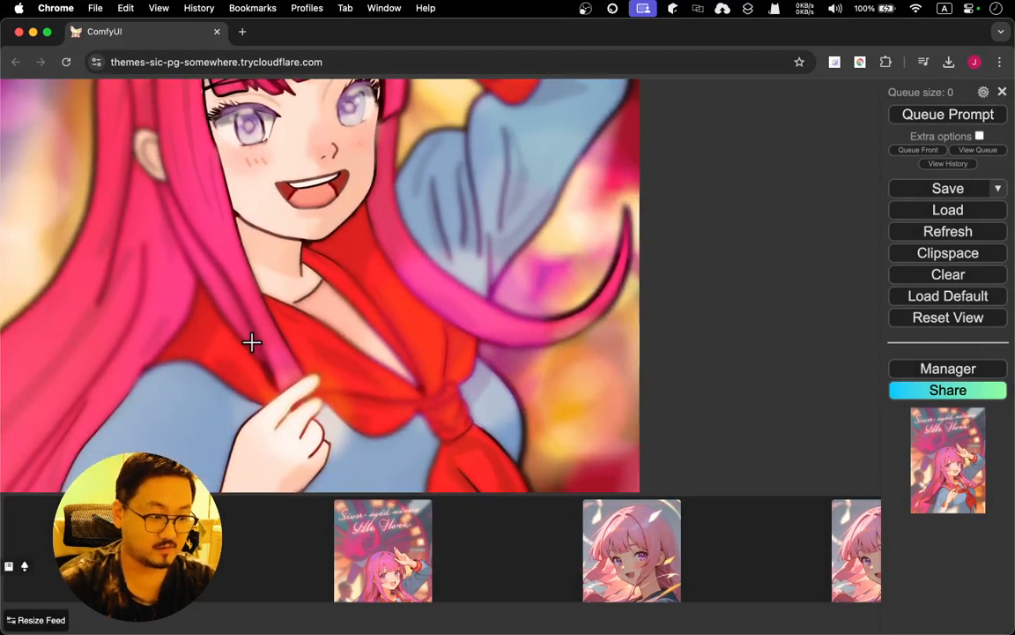
scroll(251, 342, "down", 3)
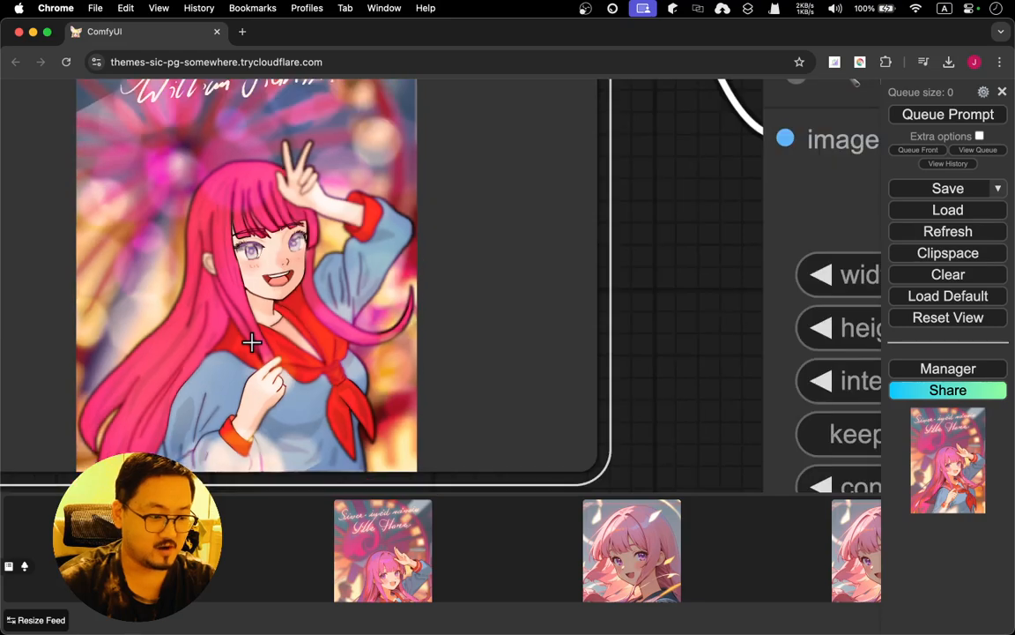
scroll(252, 342, "down", 3)
scroll(252, 342, "up", 3)
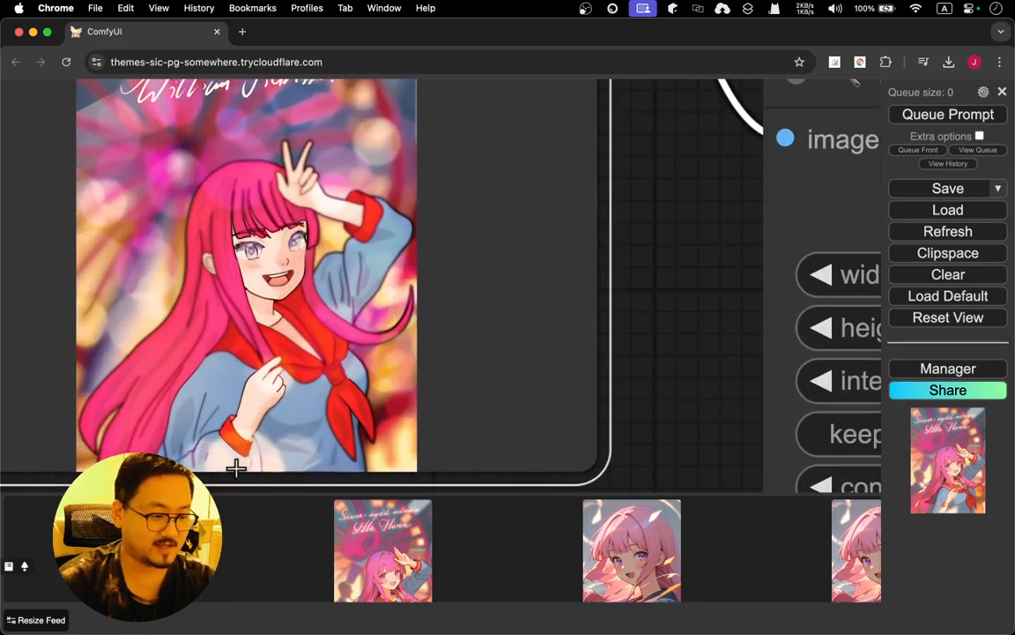
left_click(382, 551)
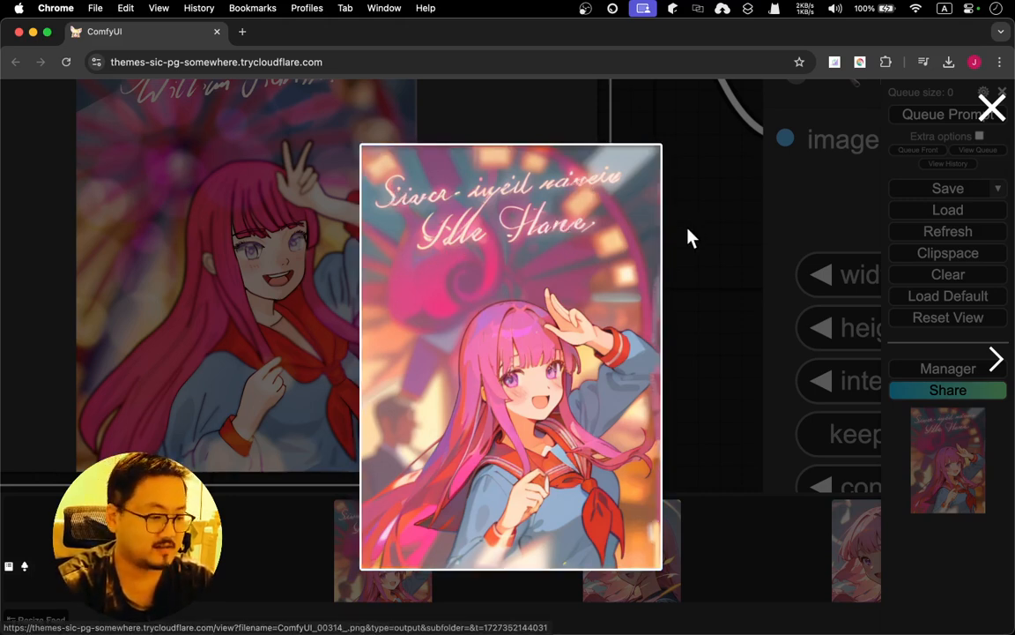
left_click(987, 106)
Queue the prompt again with the same settings and follow the generation in KSampler's preview
left_click_drag(705, 281, 490, 308)
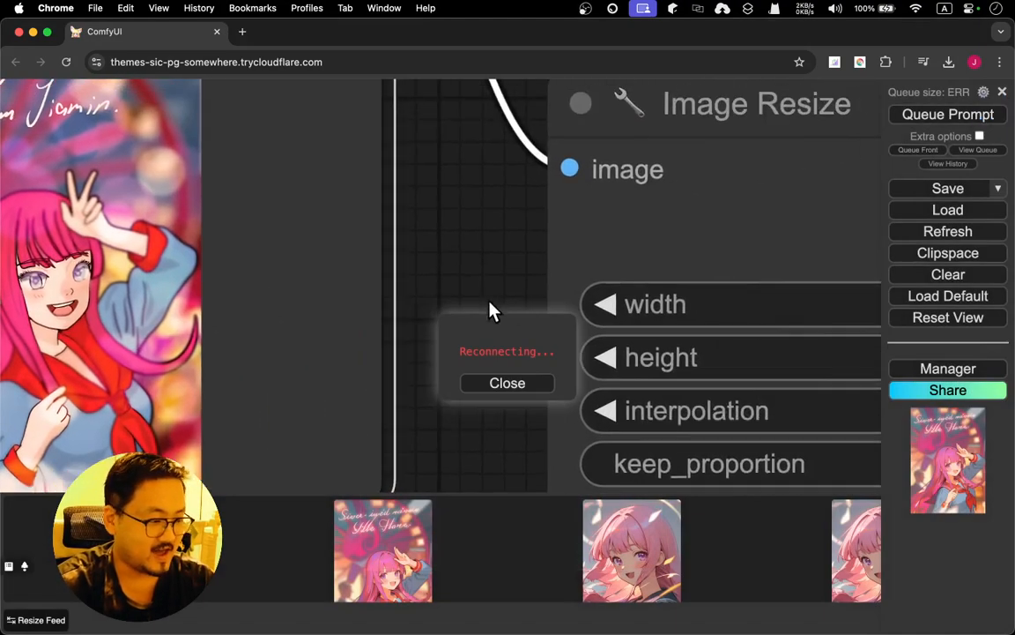
scroll(474, 266, "down", 5)
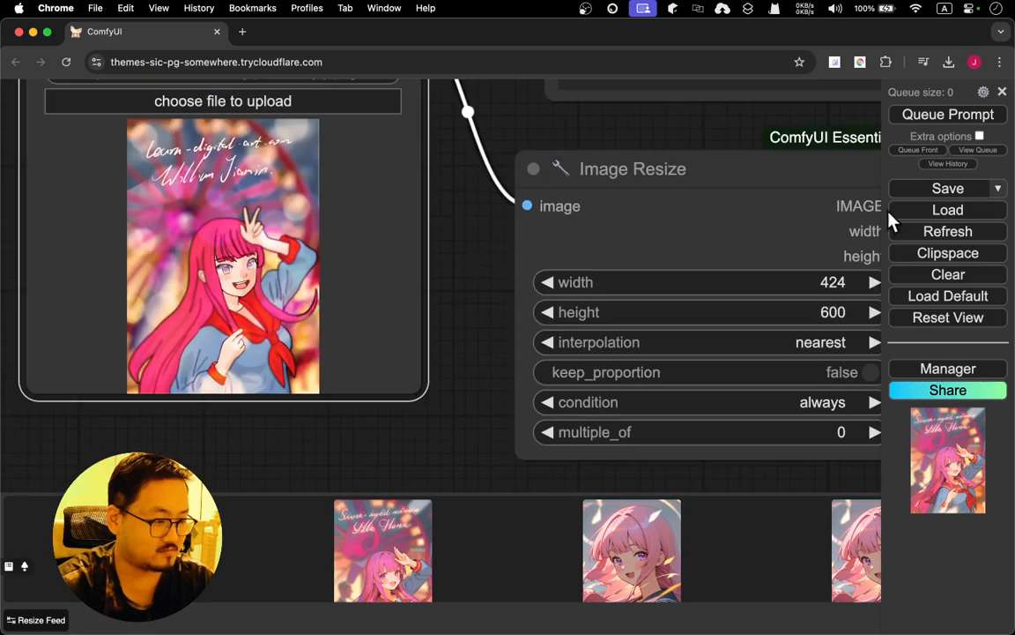
left_click(936, 123)
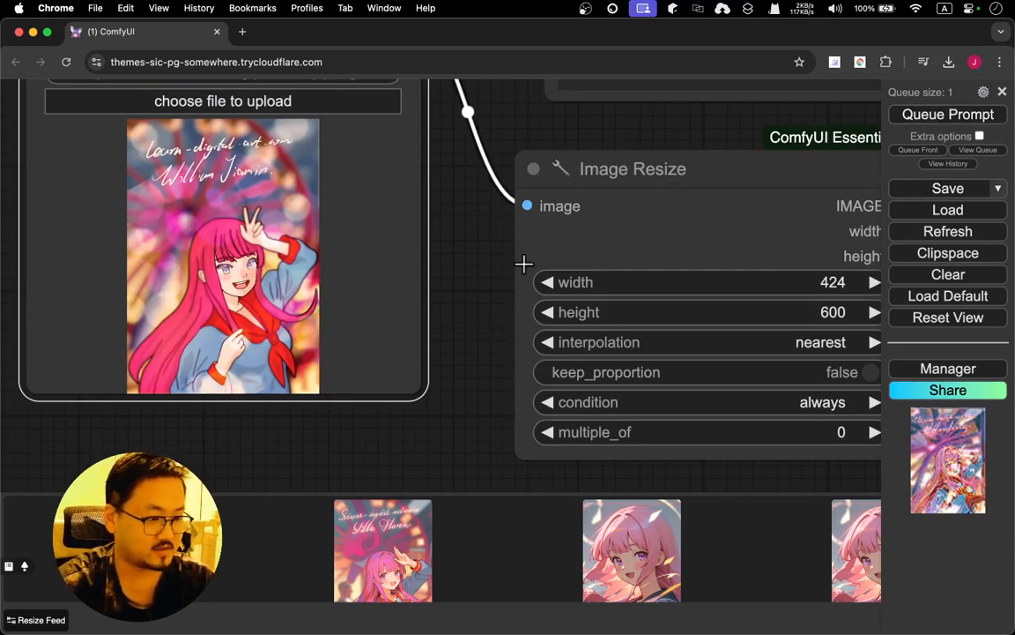
left_click_drag(497, 293, 210, 263)
left_click_drag(797, 287, 437, 340)
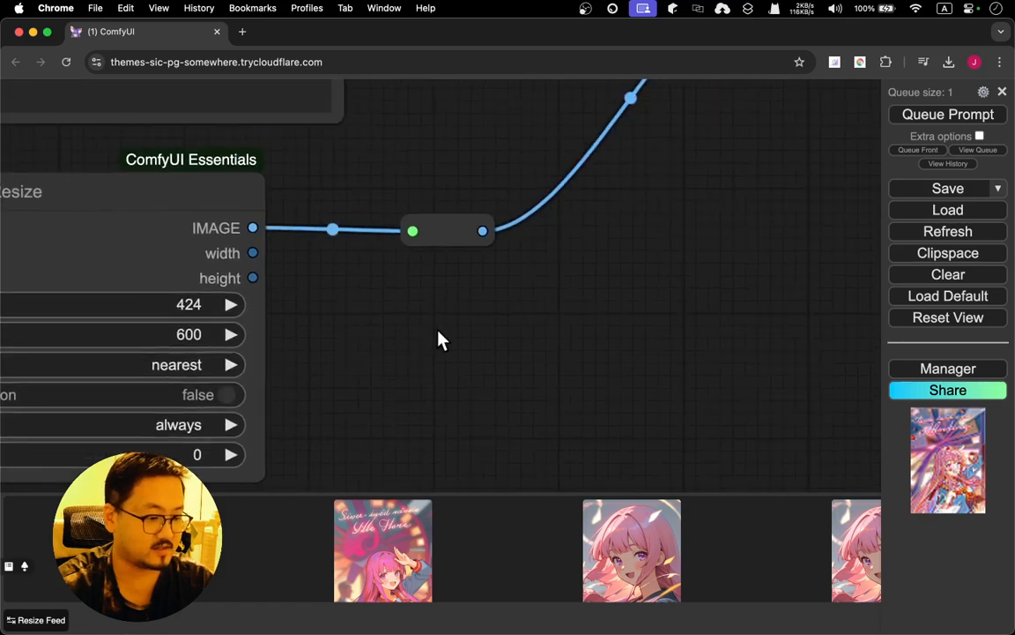
scroll(664, 240, "down", 7)
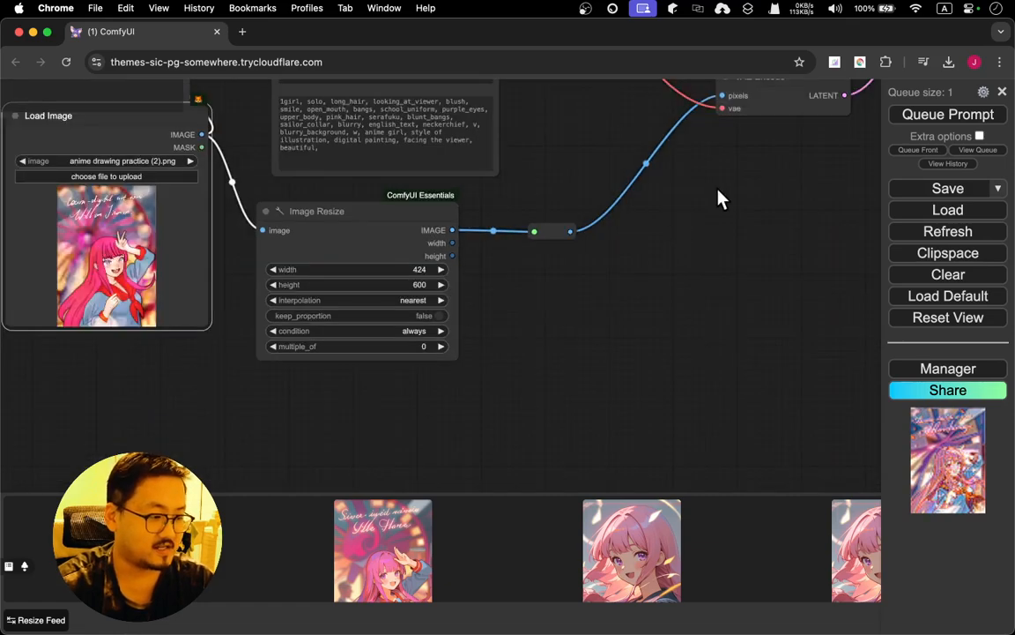
left_click_drag(721, 198, 444, 367)
left_click_drag(642, 309, 282, 461)
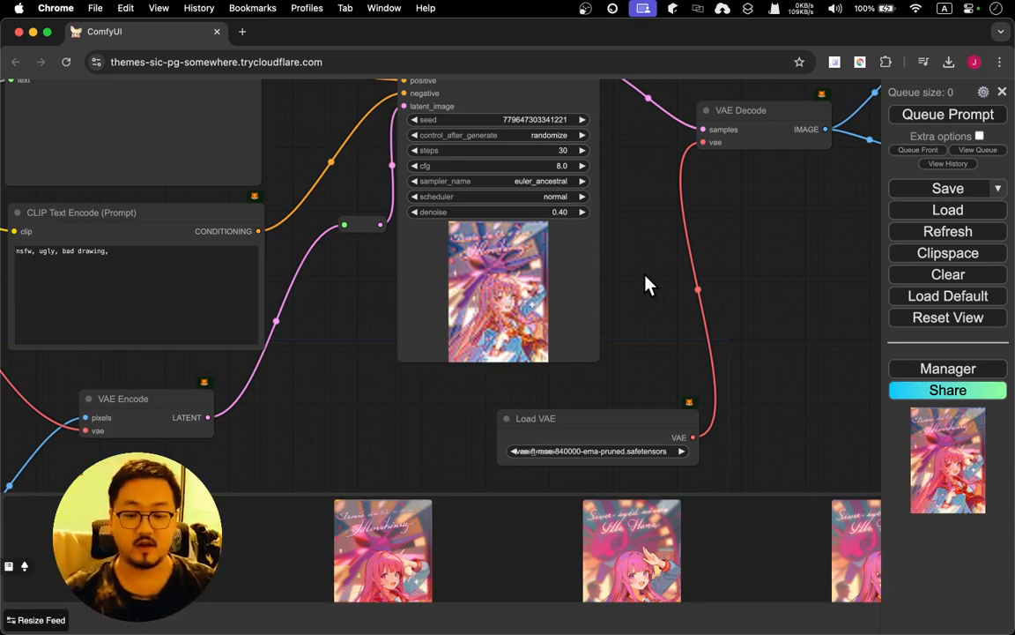
Compare the source drawing in Load Image with the enlarged second 0.4-denoise result, and close the enlarged view
left_click_drag(293, 414, 382, 278)
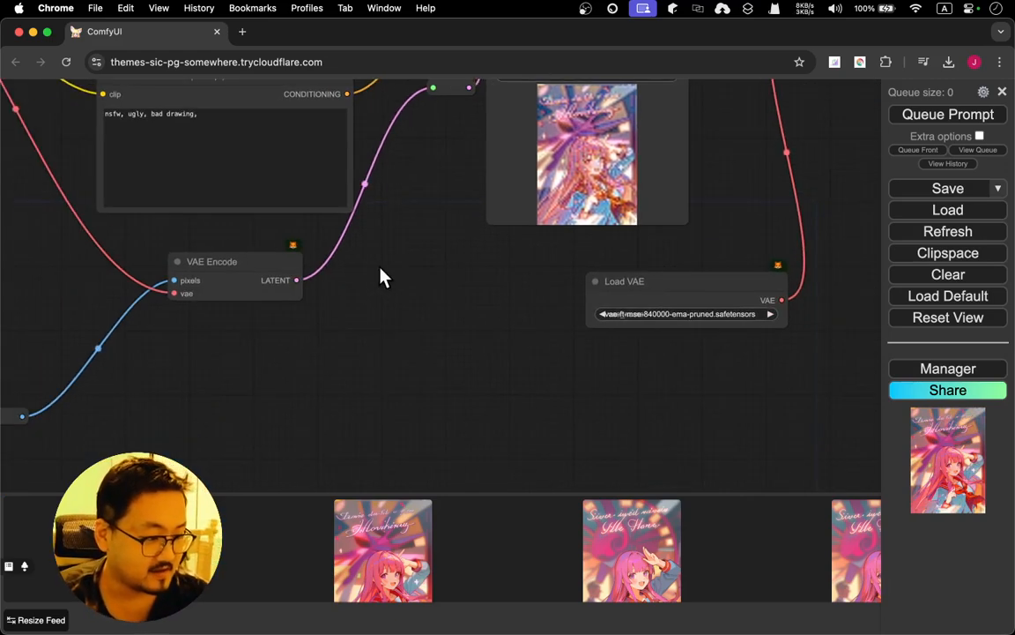
left_click_drag(224, 385, 648, 353)
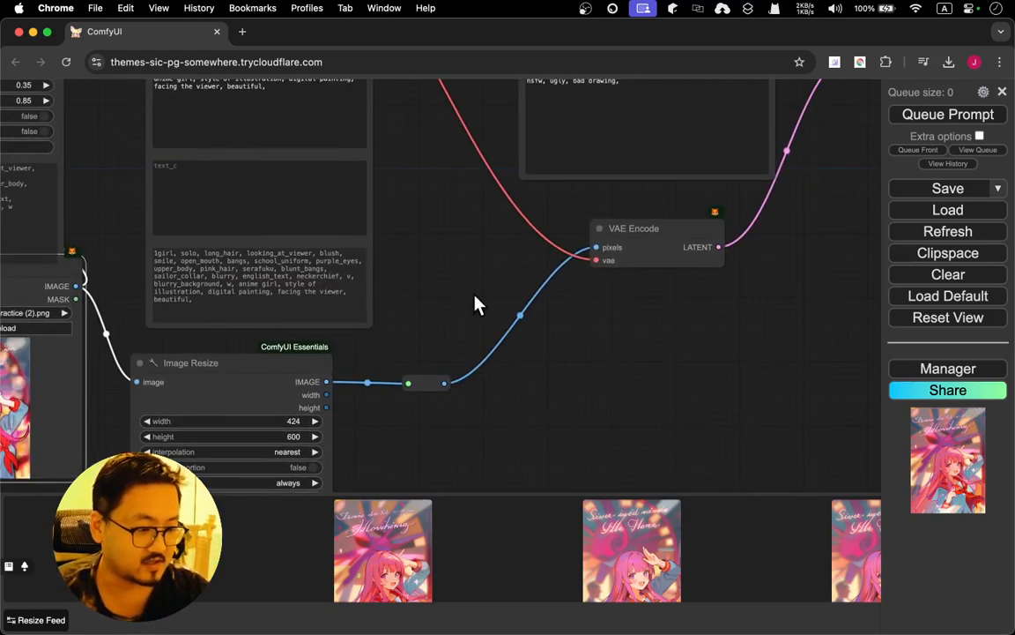
left_click_drag(492, 302, 872, 260)
scroll(471, 359, "up", 10)
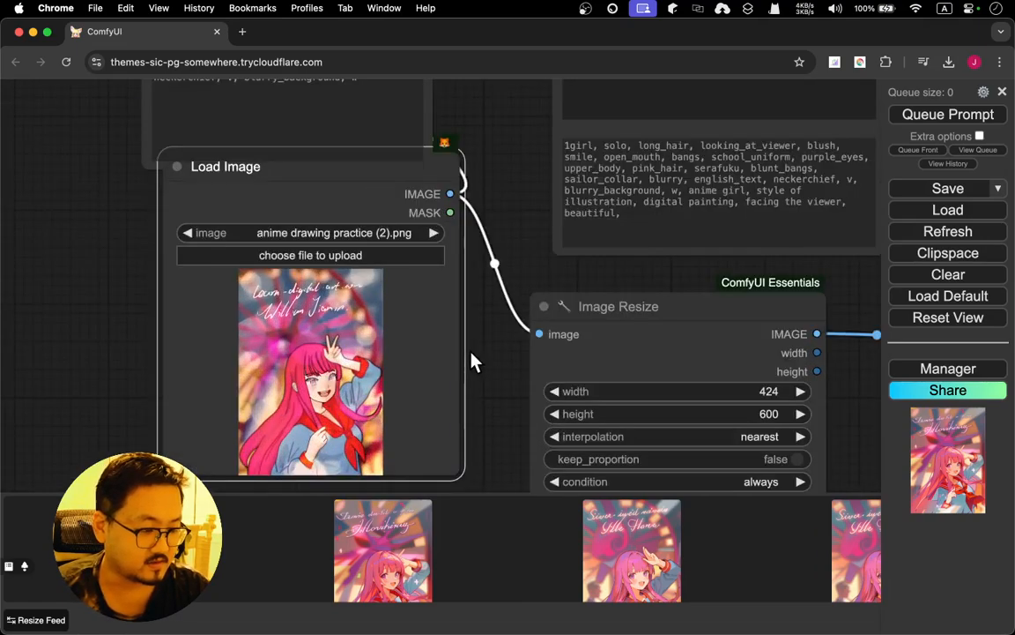
scroll(471, 359, "down", 4)
scroll(472, 360, "up", 4)
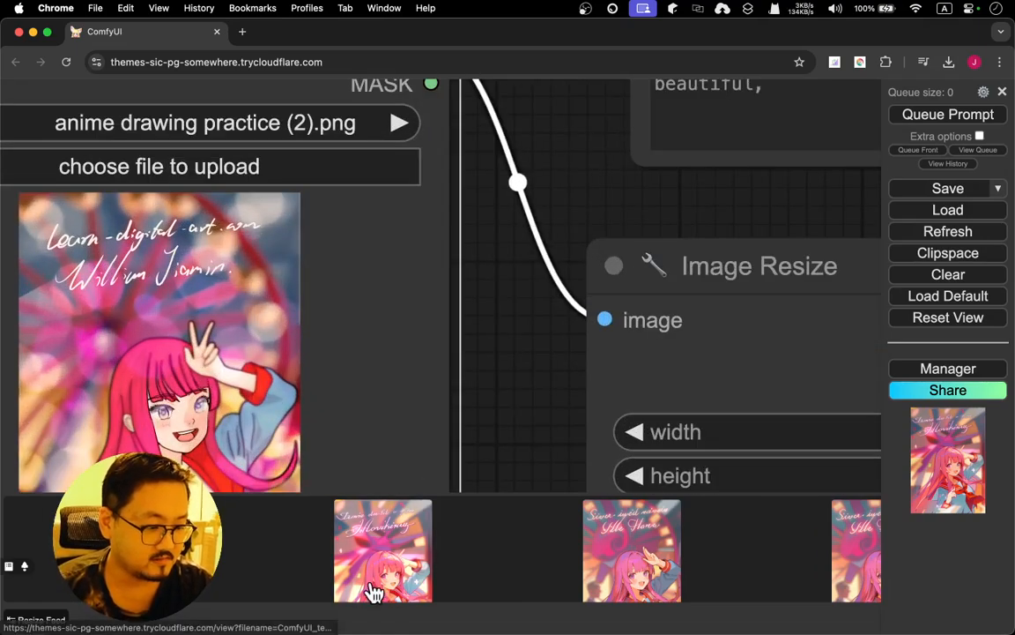
left_click(340, 524)
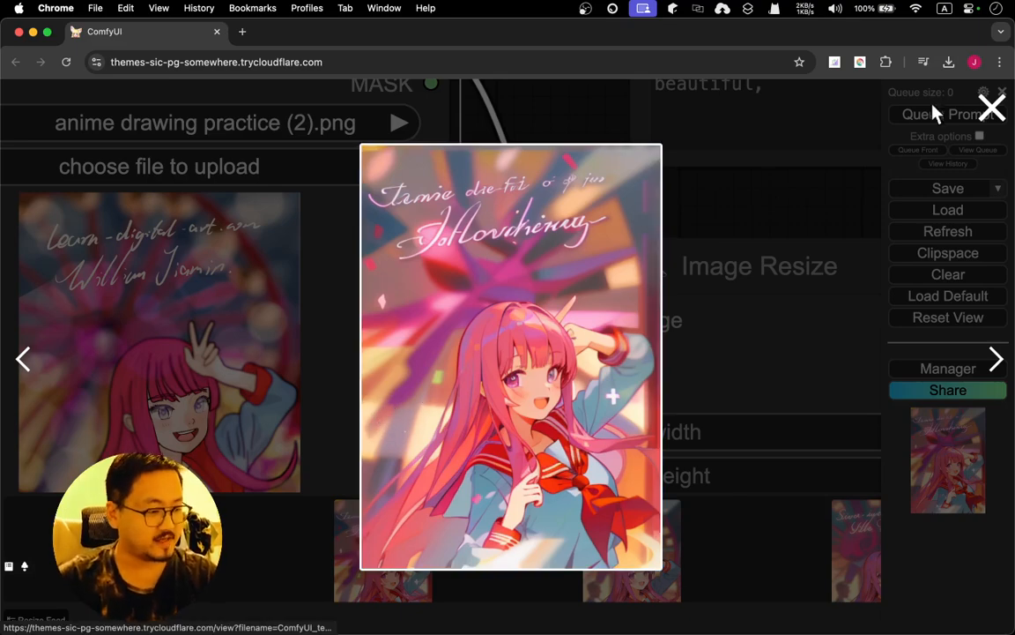
left_click(991, 108)
Review the WD14 Tagger's tags and the String Function's appended prompt text above Load Image
scroll(675, 220, "down", 5)
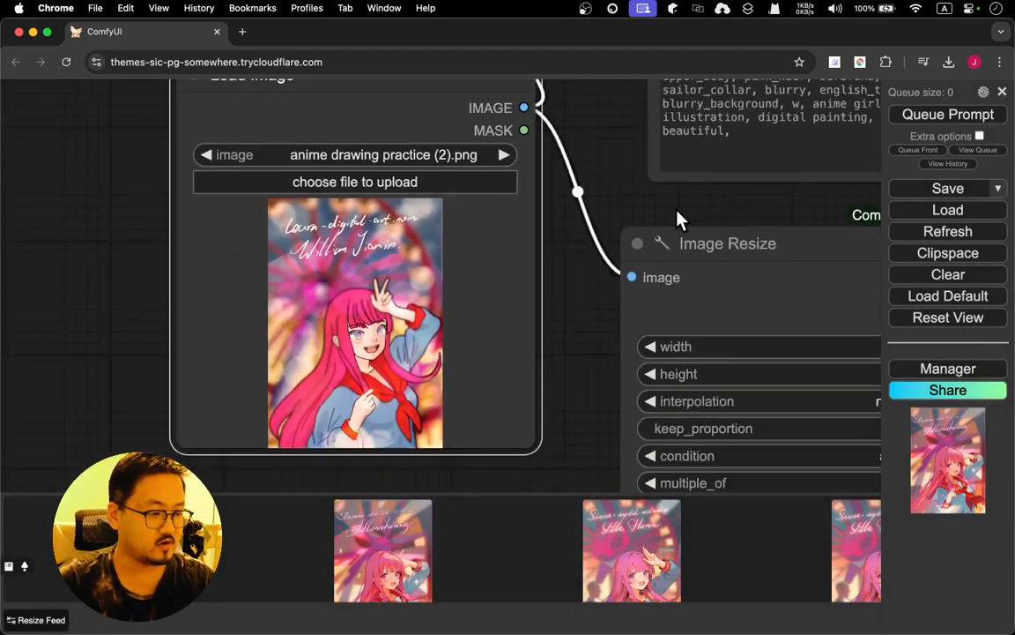
scroll(617, 194, "up", 2)
left_click_drag(621, 153, 266, 369)
left_click_drag(234, 262, 227, 390)
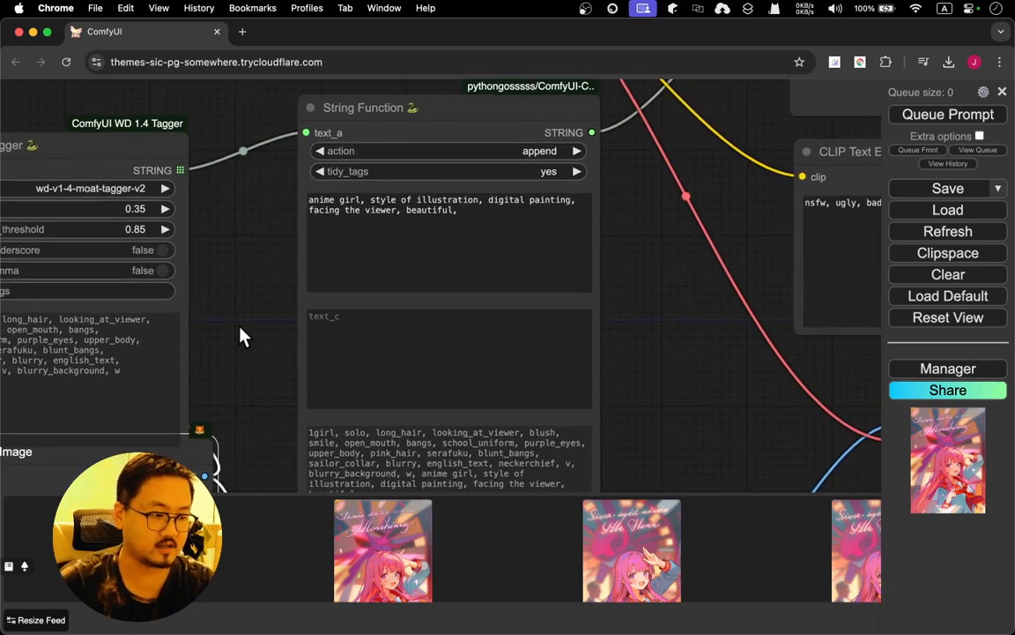
left_click_drag(243, 336, 401, 331)
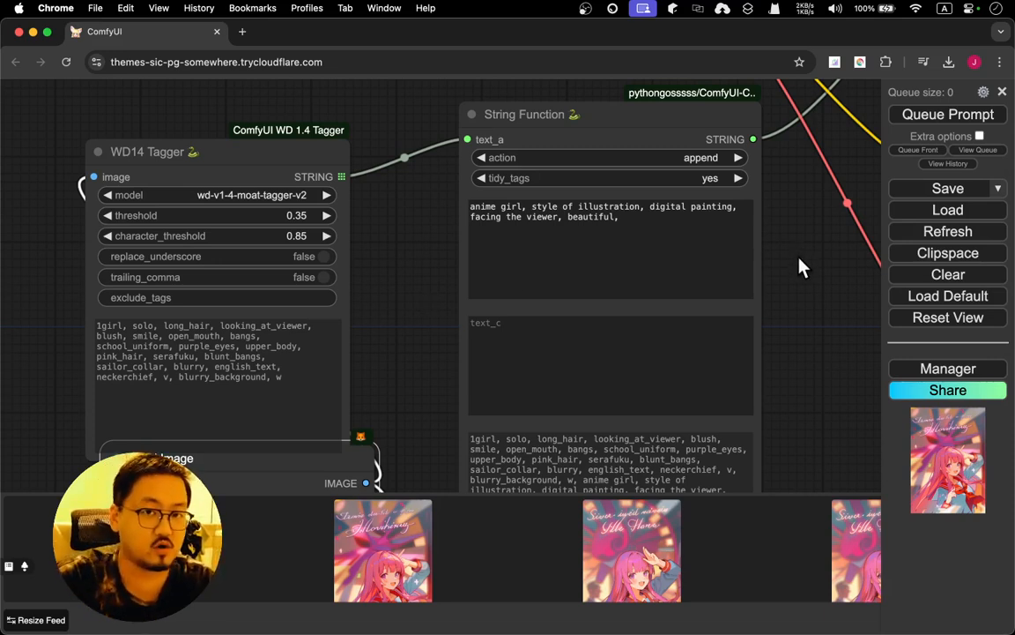
Trace the prompt connection from String Function through the positive and negative CLIP Text Encode nodes to KSampler
left_click_drag(800, 267, 614, 331)
left_click_drag(692, 286, 454, 428)
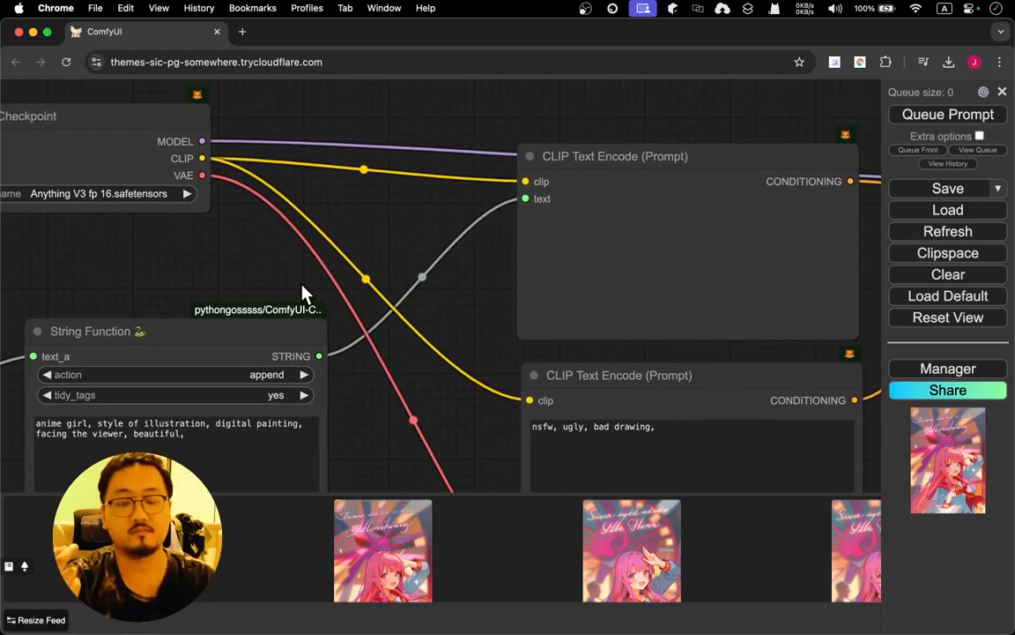
left_click_drag(486, 286, 279, 186)
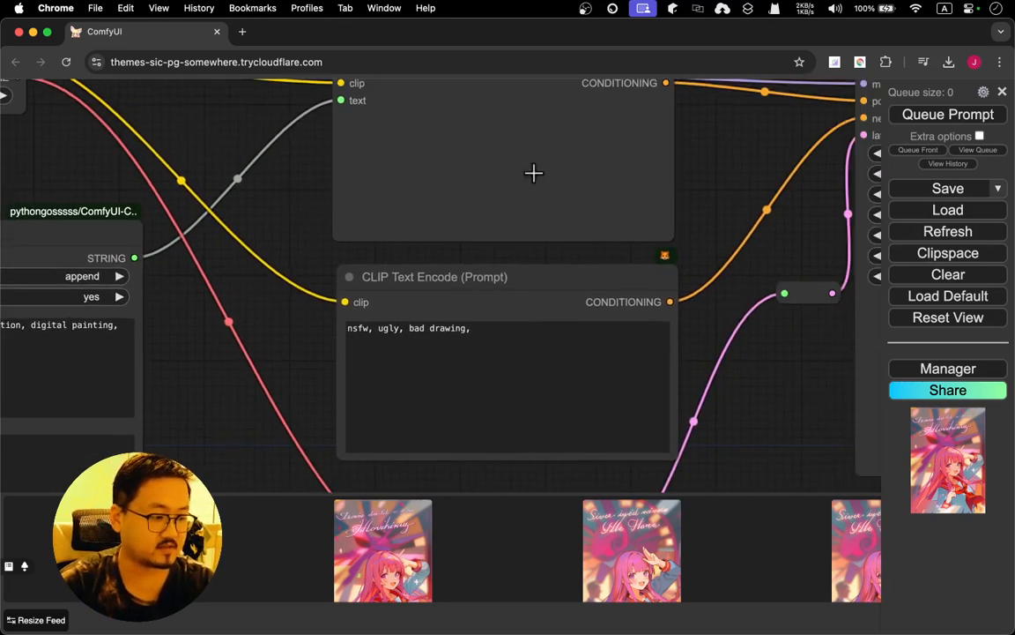
left_click_drag(750, 145, 451, 214)
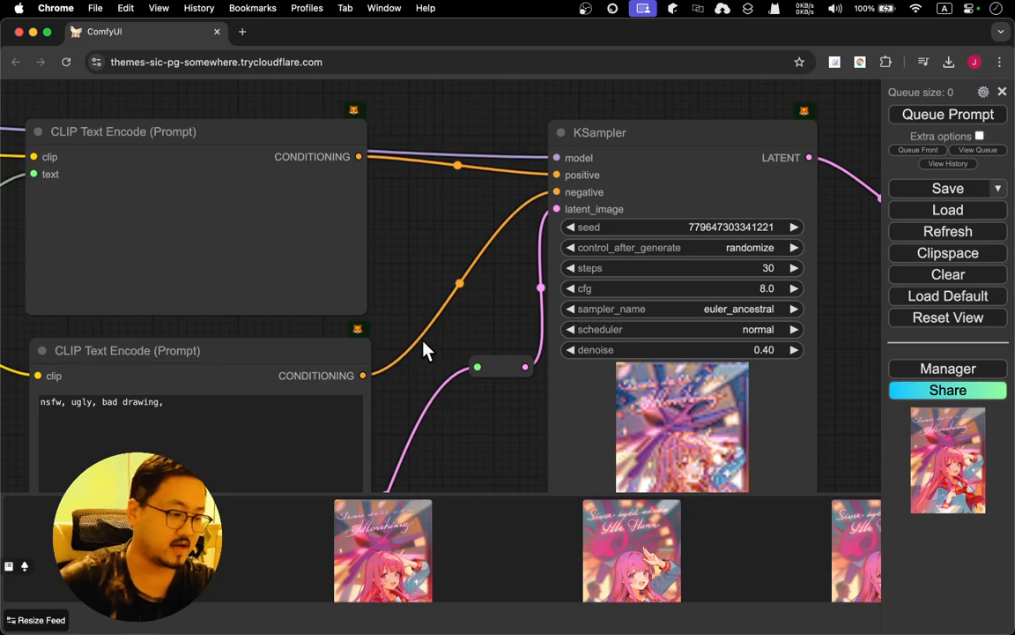
Follow the source image's path between Load Image, Image Resize and VAE Encode, checking the resize settings and connections
left_click_drag(417, 379, 786, 59)
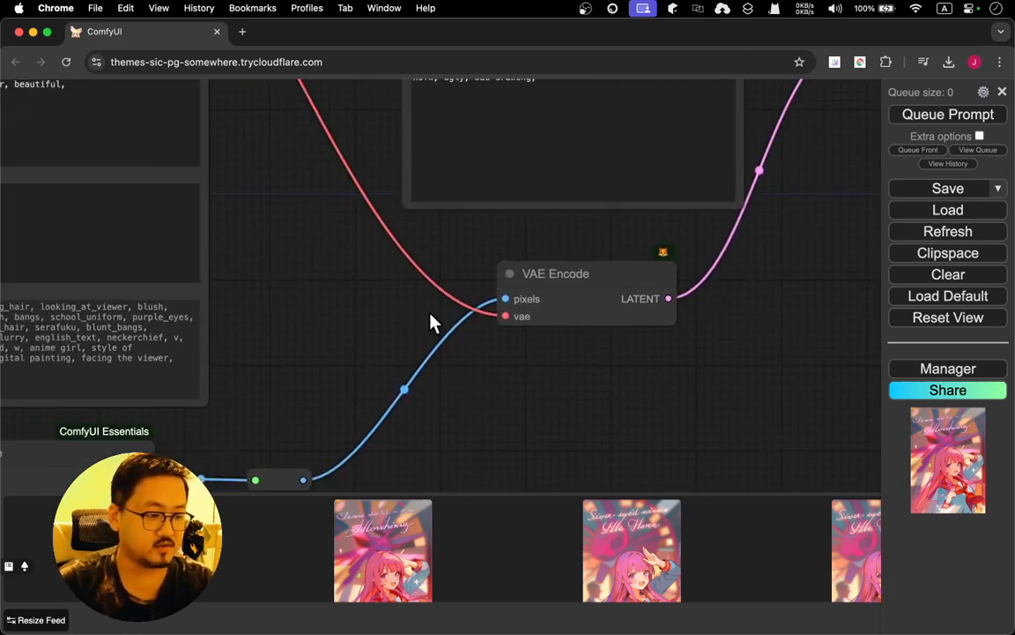
left_click_drag(432, 313, 704, 147)
left_click_drag(540, 236, 703, 212)
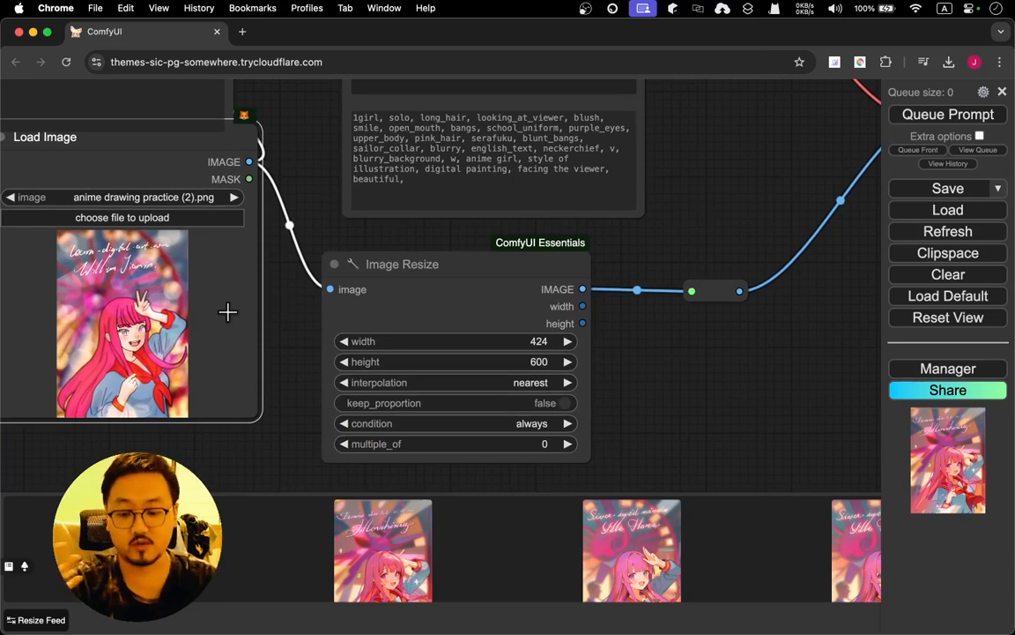
left_click_drag(725, 209, 490, 269)
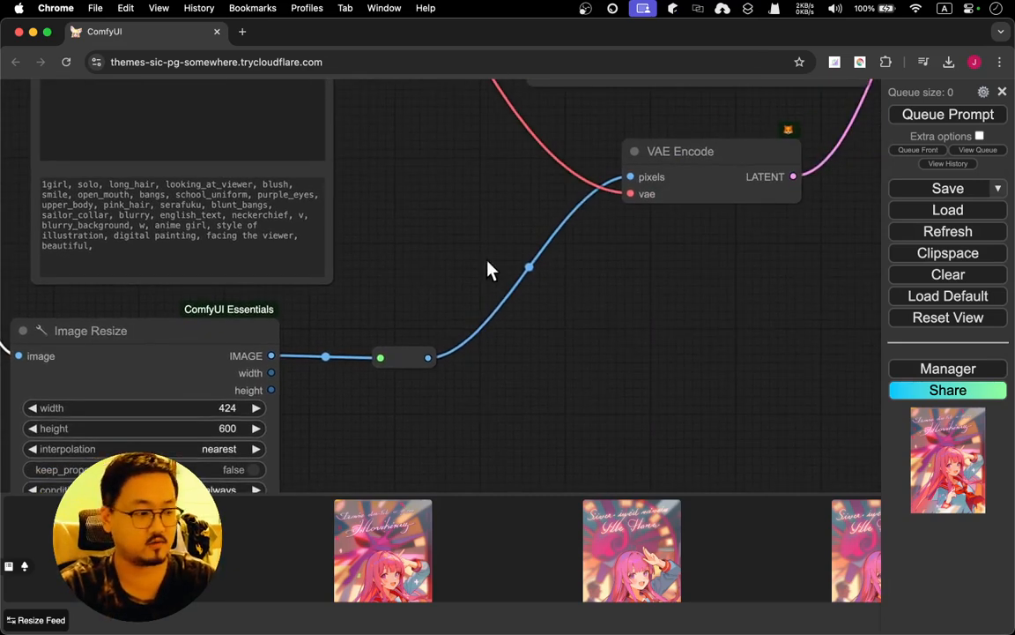
left_click_drag(766, 283, 410, 372)
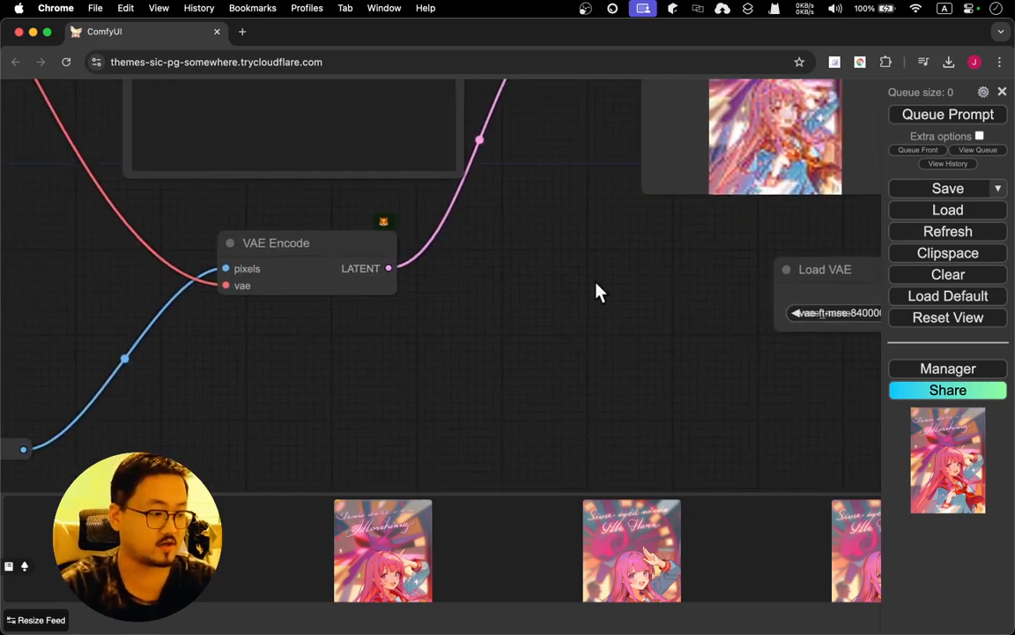
Review KSampler's settings and preview beside VAE Decode, and open the latest generated image enlarged from the image feed
left_click_drag(597, 291, 181, 407)
left_click_drag(539, 227, 528, 340)
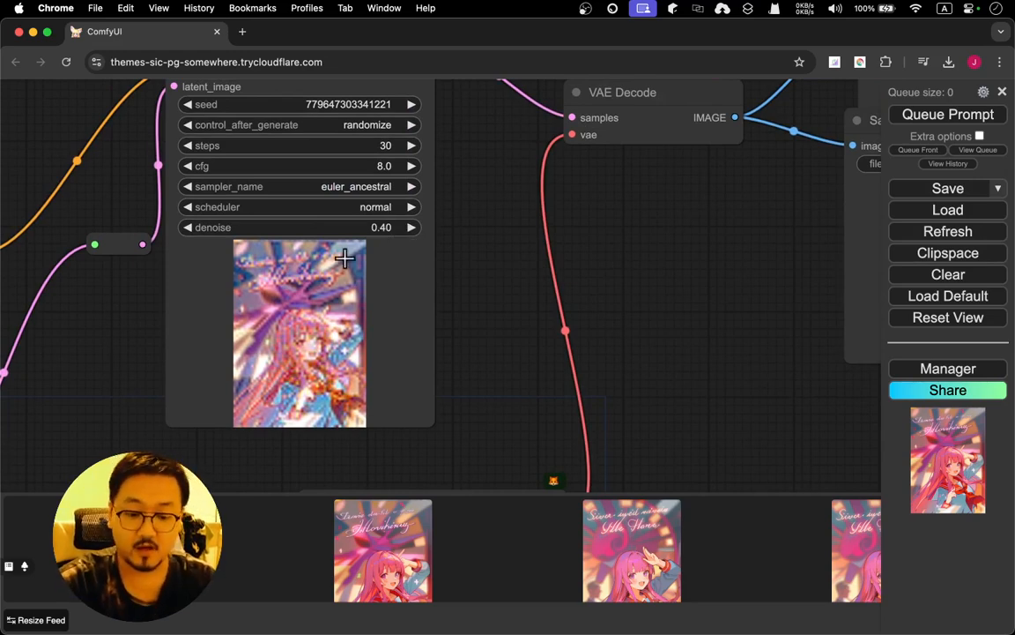
left_click(134, 551)
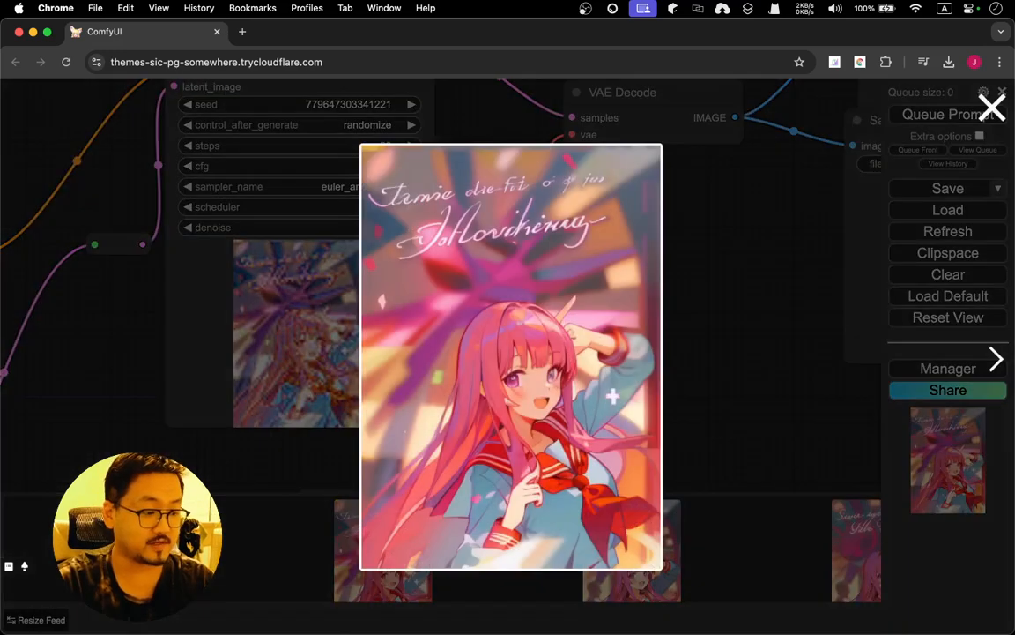